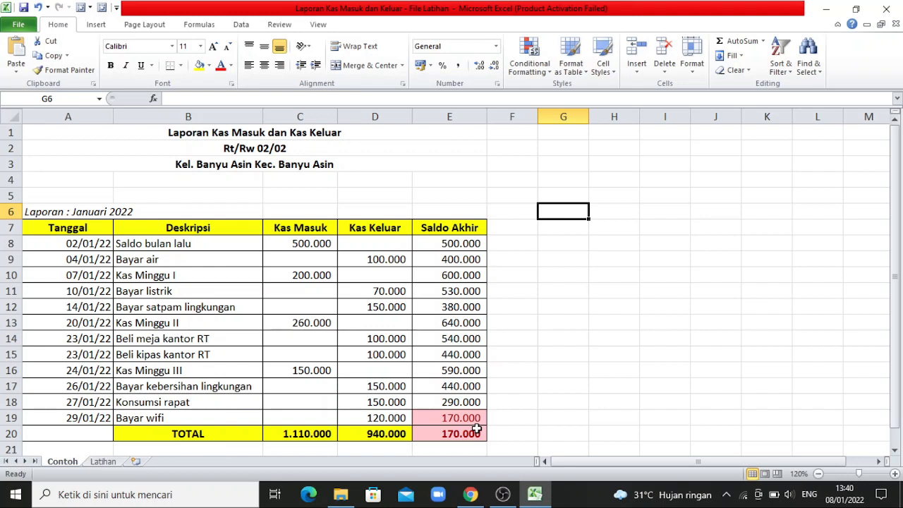
On the Latihan sheet, format column A as Date with the Indonesian locale and the 14/03/2001 type.
left_click(104, 462)
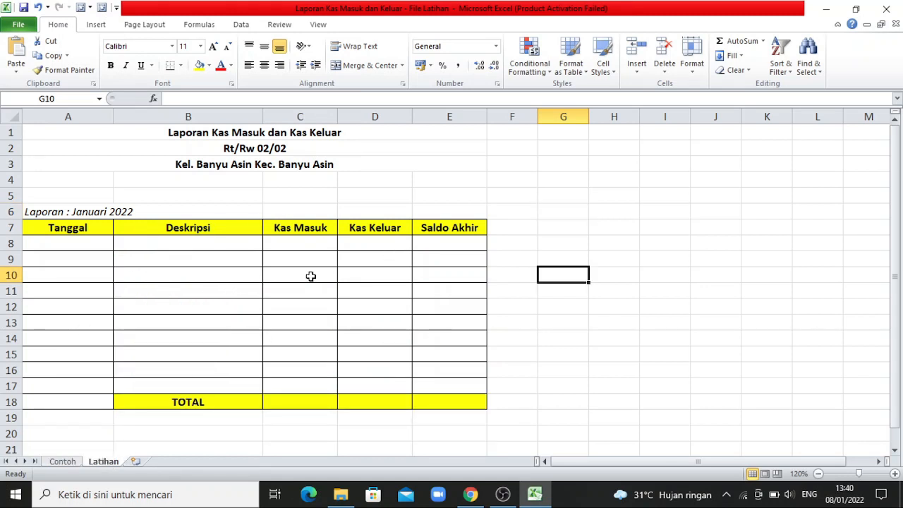
left_click(66, 462)
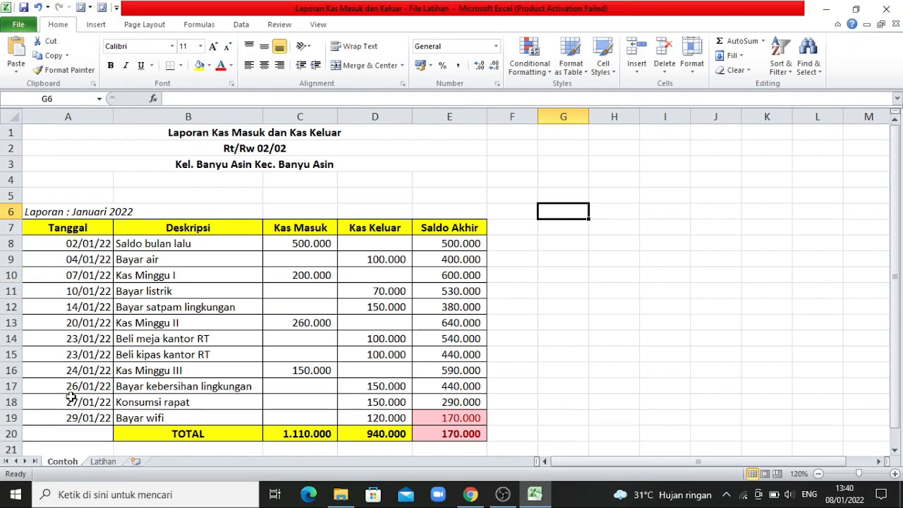
left_click(101, 464)
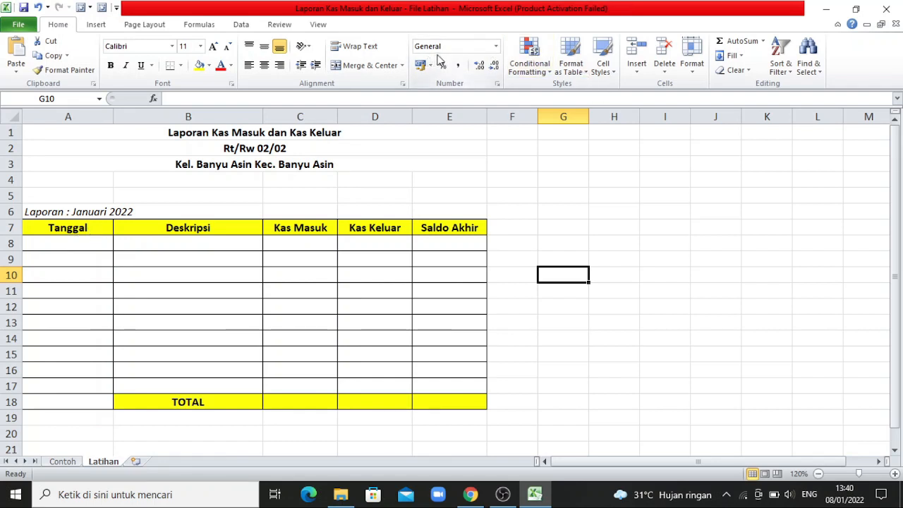
left_click(85, 240)
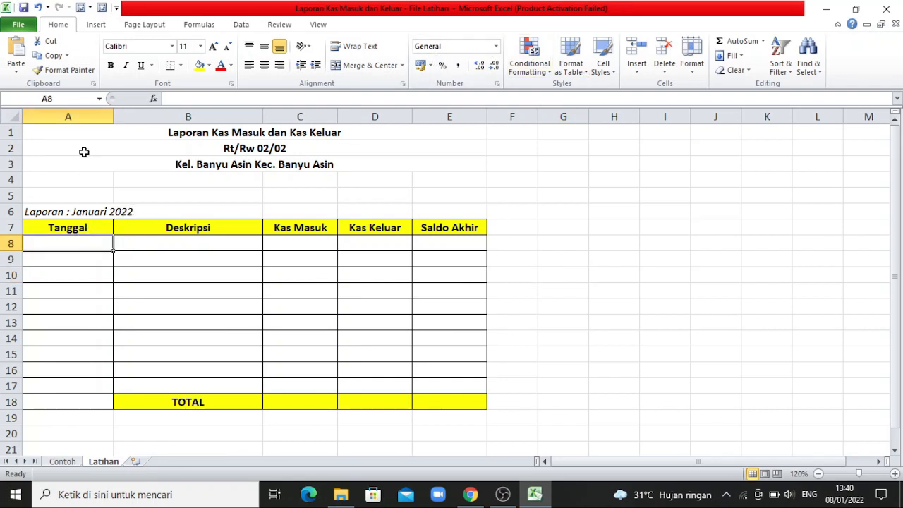
left_click(76, 116)
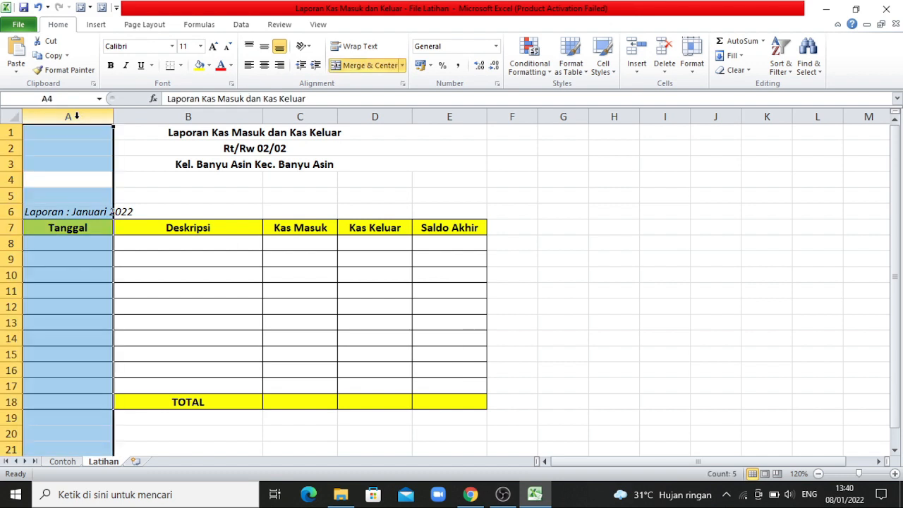
left_click(497, 48)
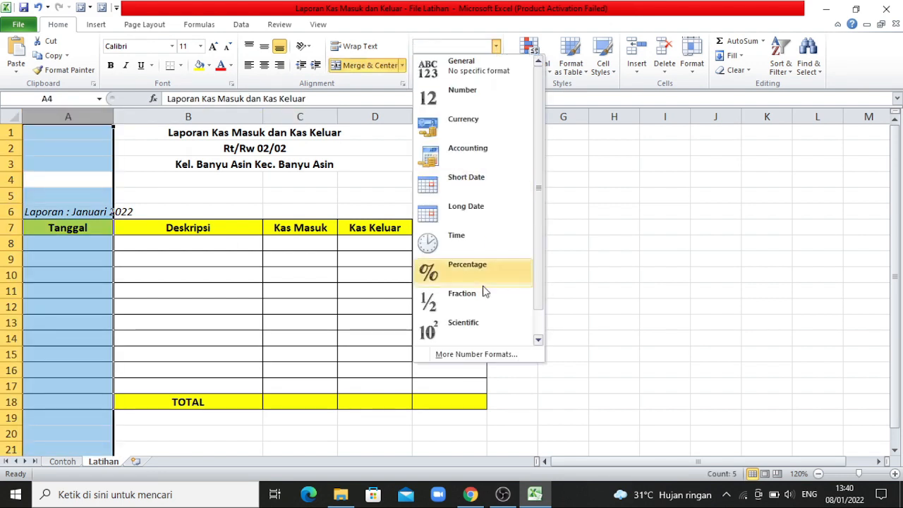
left_click(472, 353)
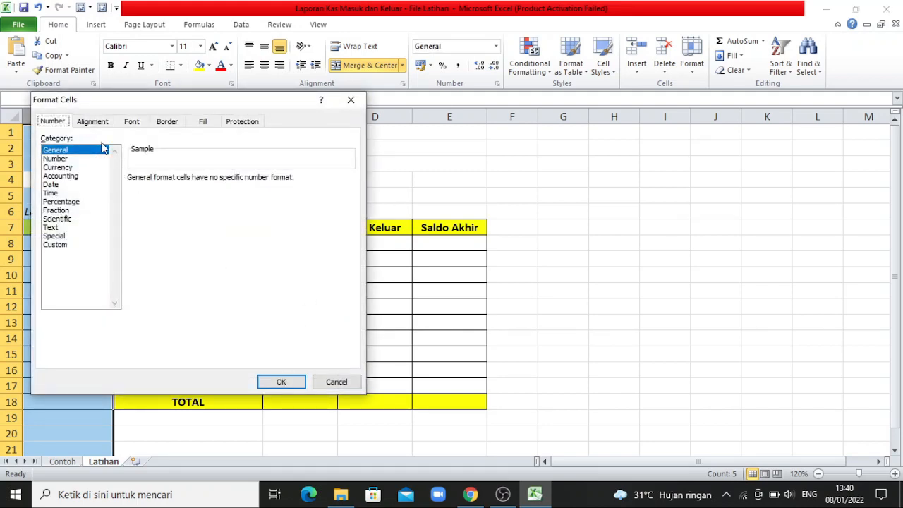
left_click(57, 186)
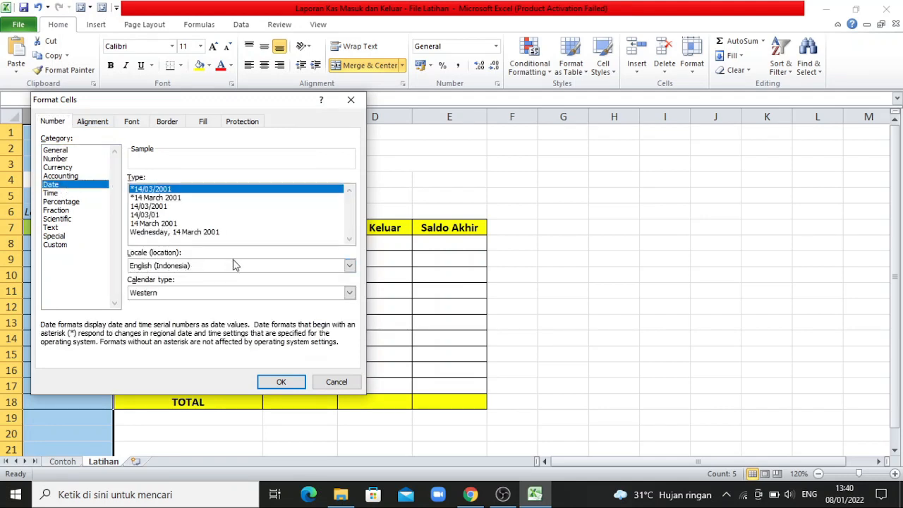
left_click(347, 266)
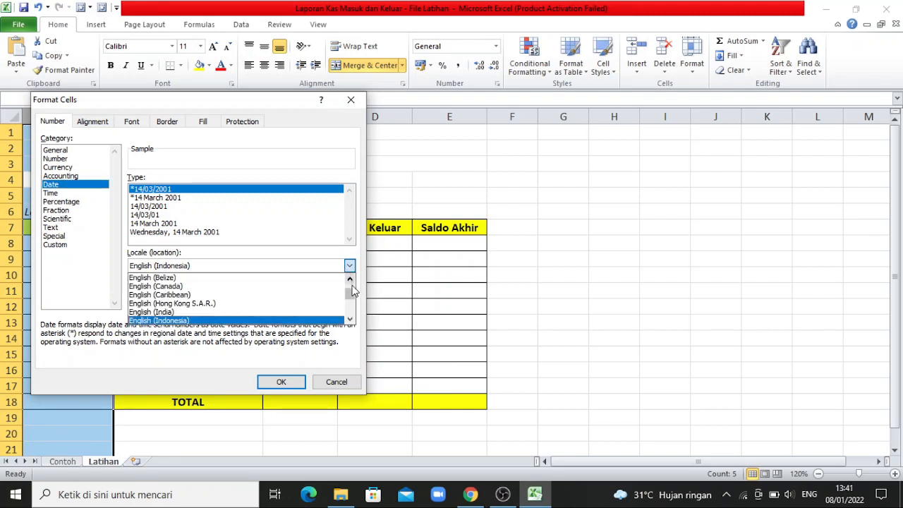
left_click_drag(350, 295, 352, 299)
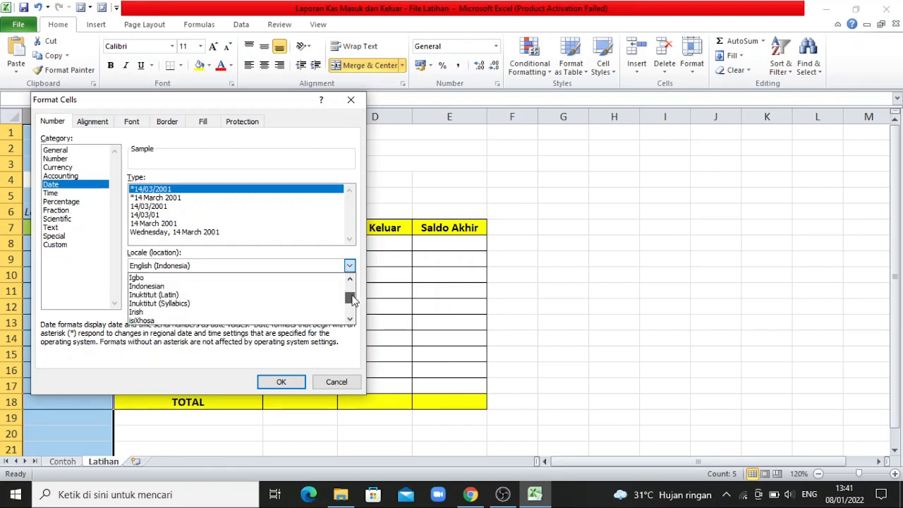
left_click(161, 288)
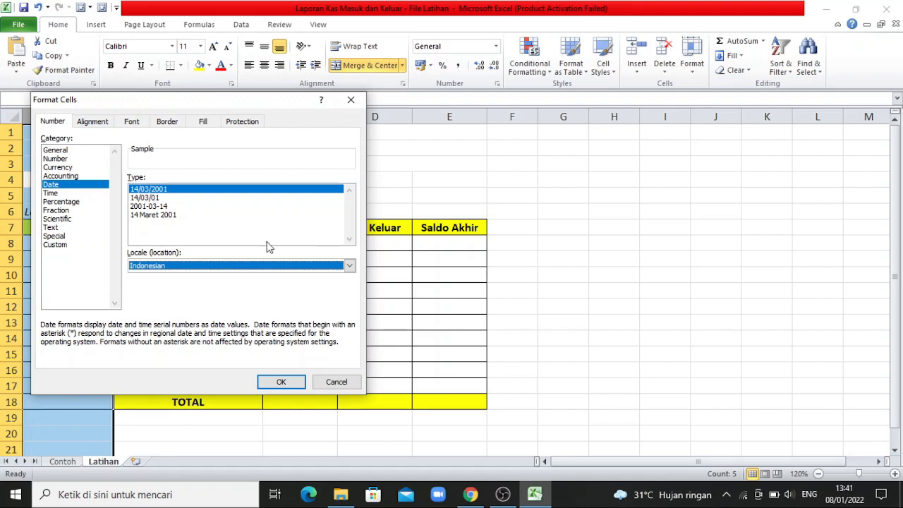
left_click(281, 381)
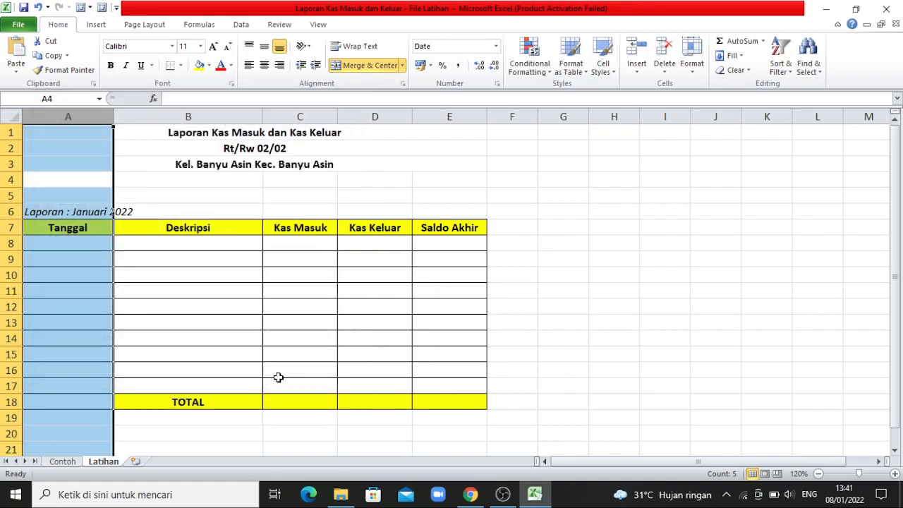
In row 8 of the cash report, enter the date 02/01 and the description "Sisal saldo bulan lau".
left_click(101, 244)
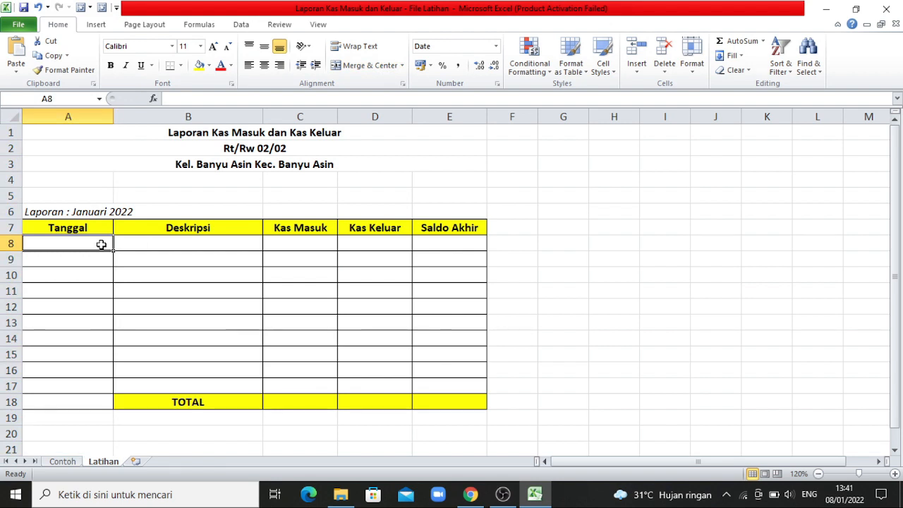
type("02/")
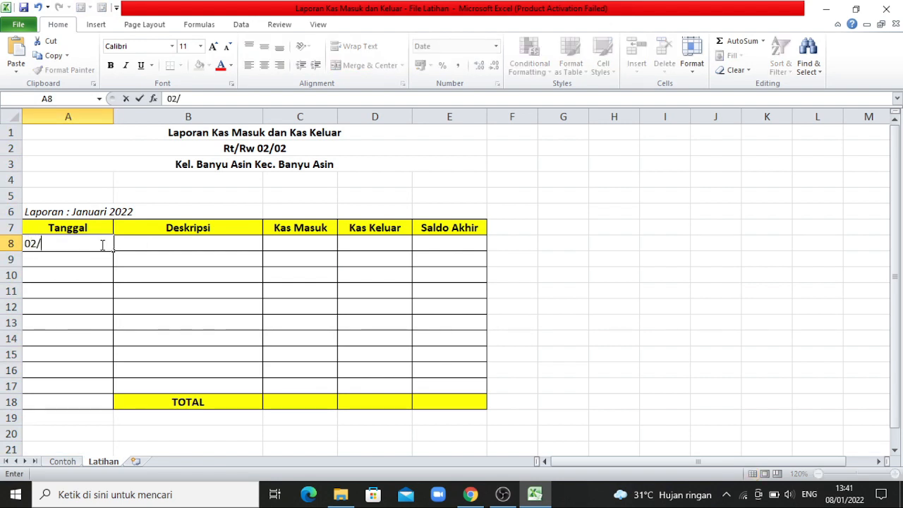
type("01")
key("Return")
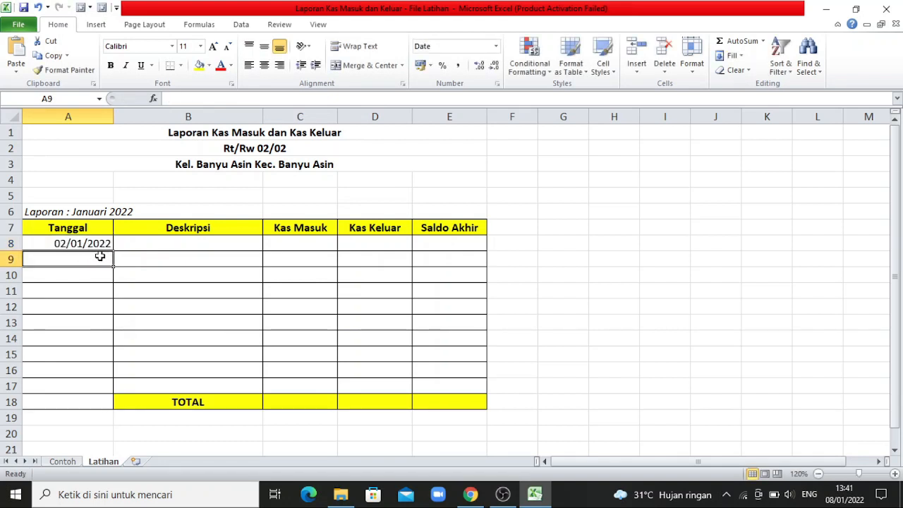
left_click(172, 243)
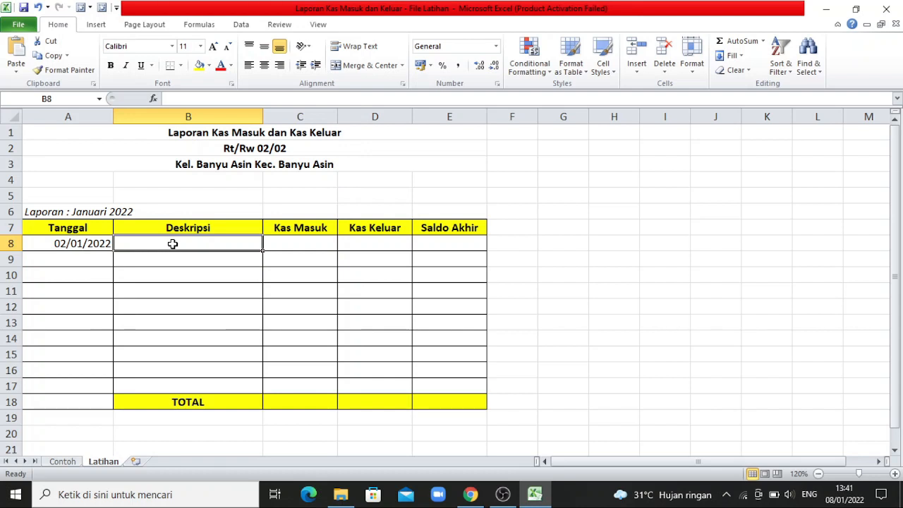
type("S")
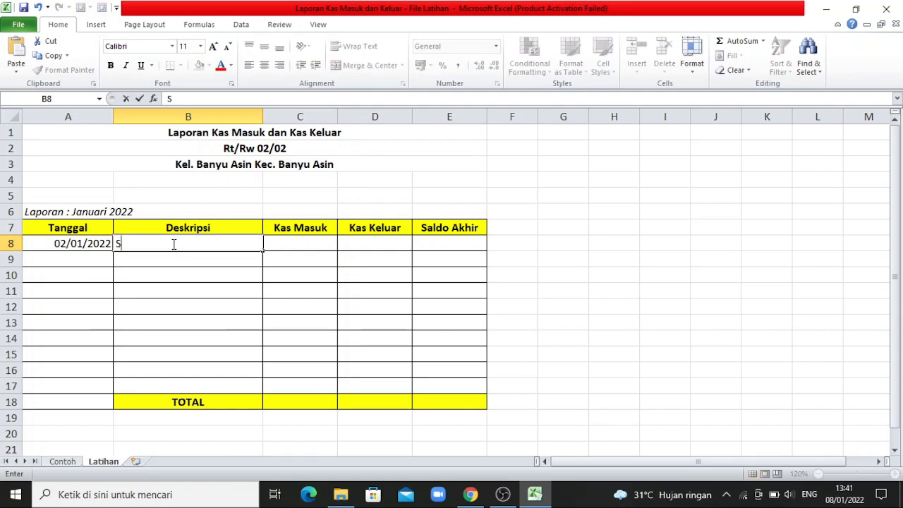
type("isal sald")
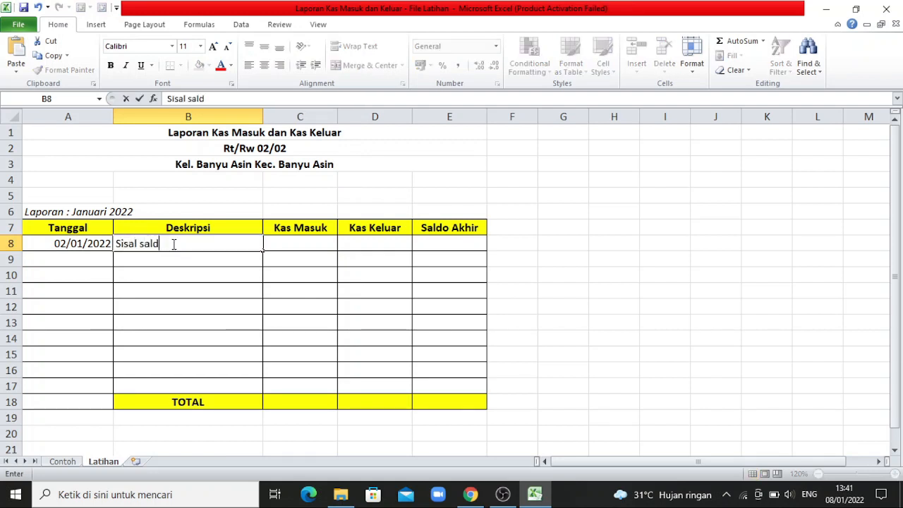
type("o bulan lau")
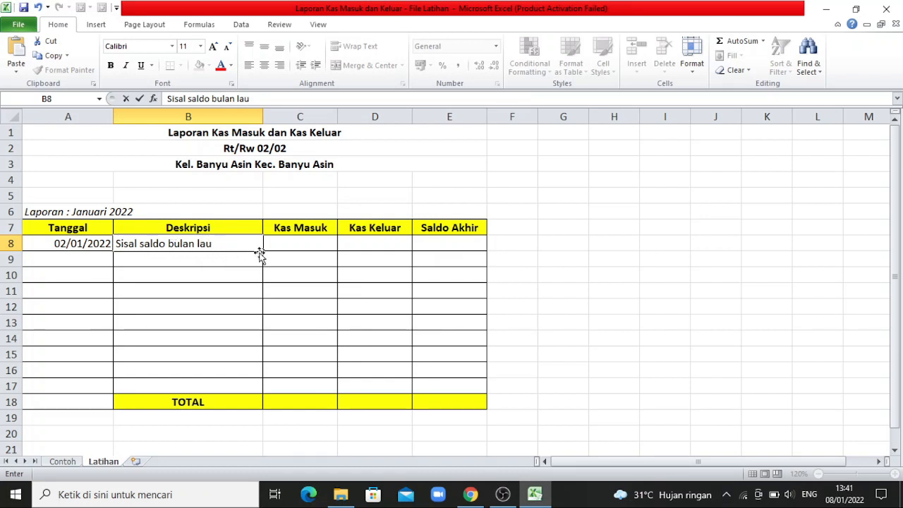
Enter 700.000 as the Kas Masuk amount in C8 for the opening balance.
left_click(299, 243)
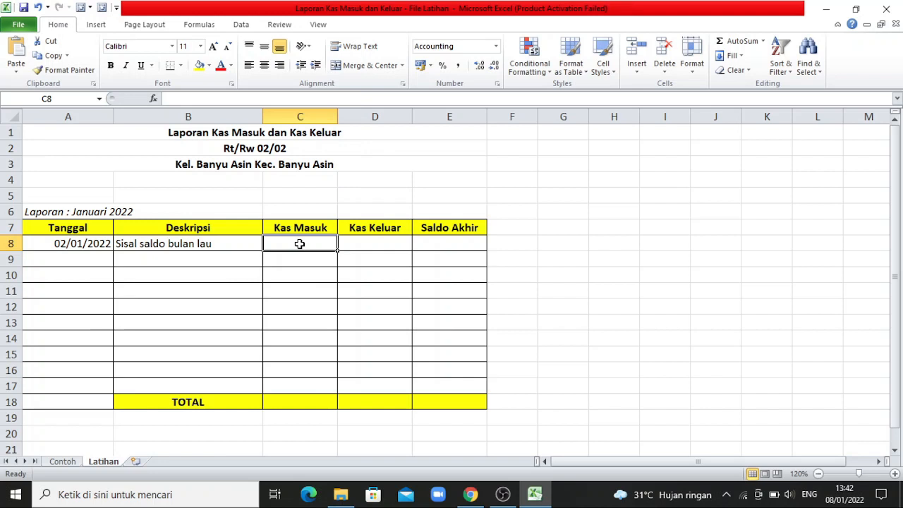
type("7")
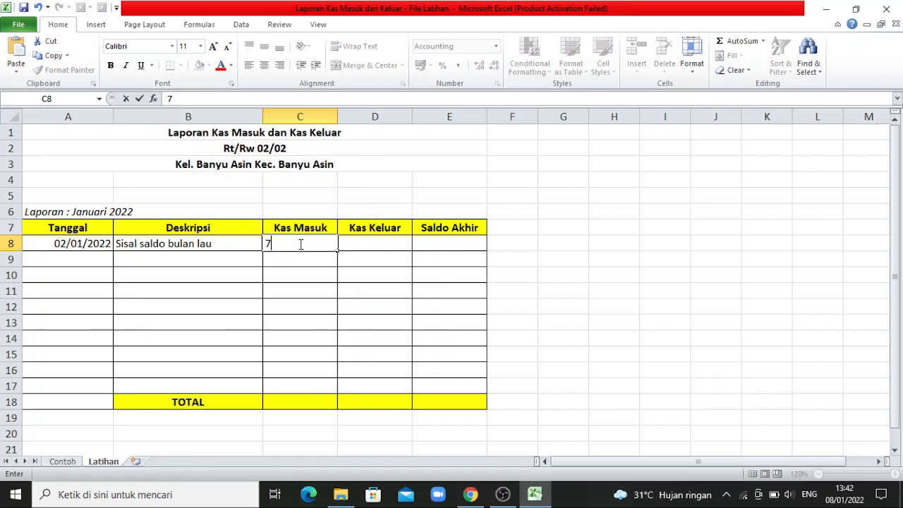
type("00.")
type("00000")
key("Return")
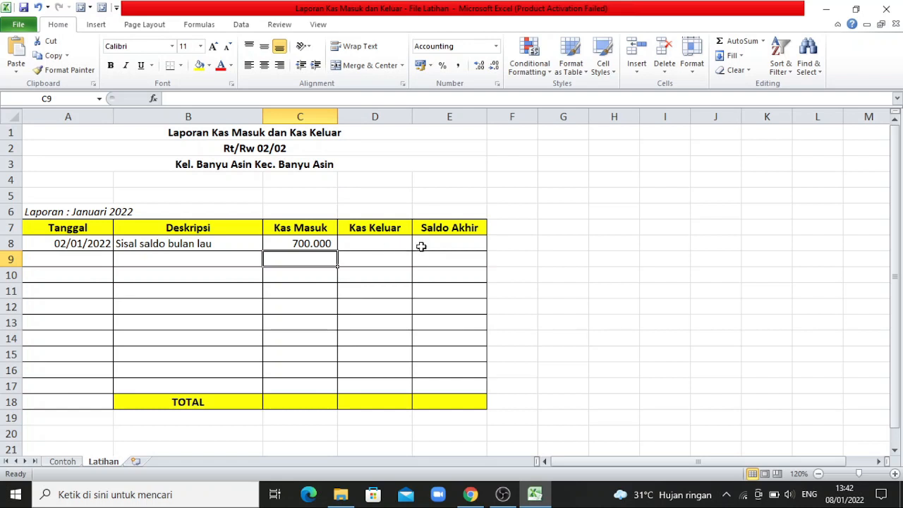
Calculate the first Saldo Akhir in E8 with the formula =C8-D8.
left_click(457, 243)
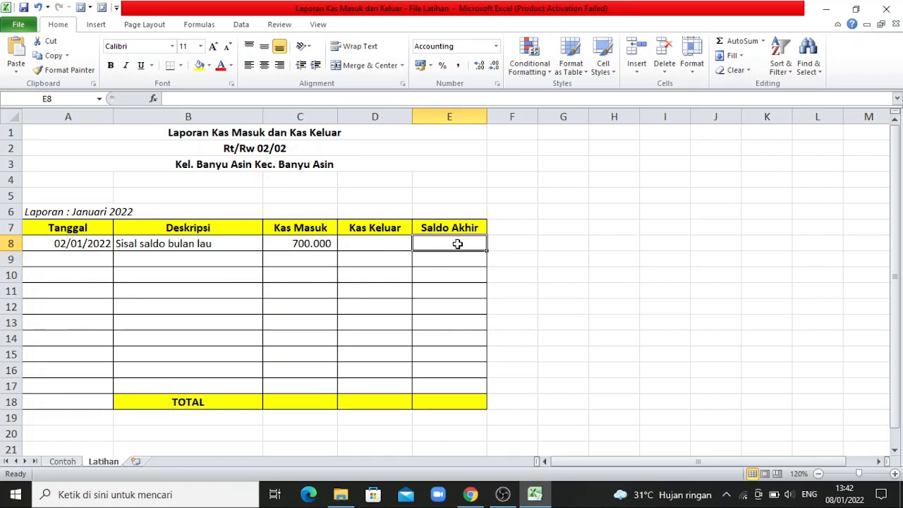
type("=")
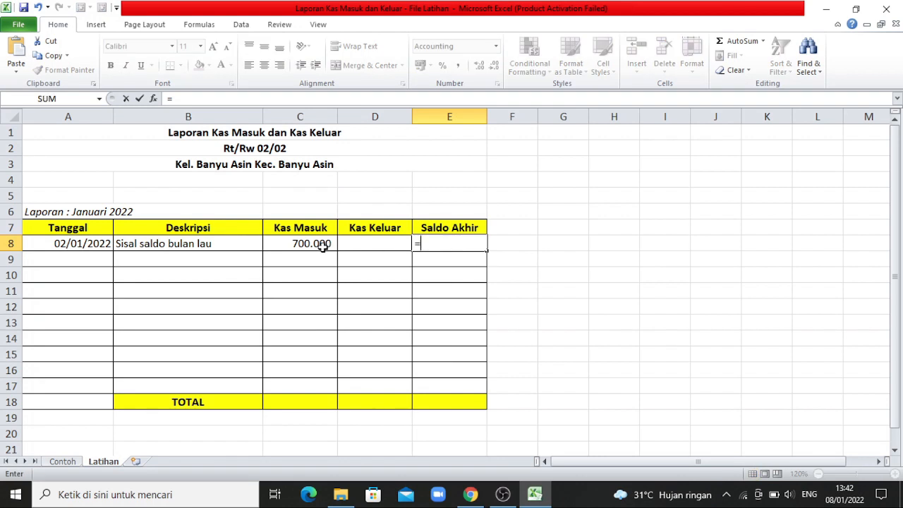
left_click(321, 244)
type("-")
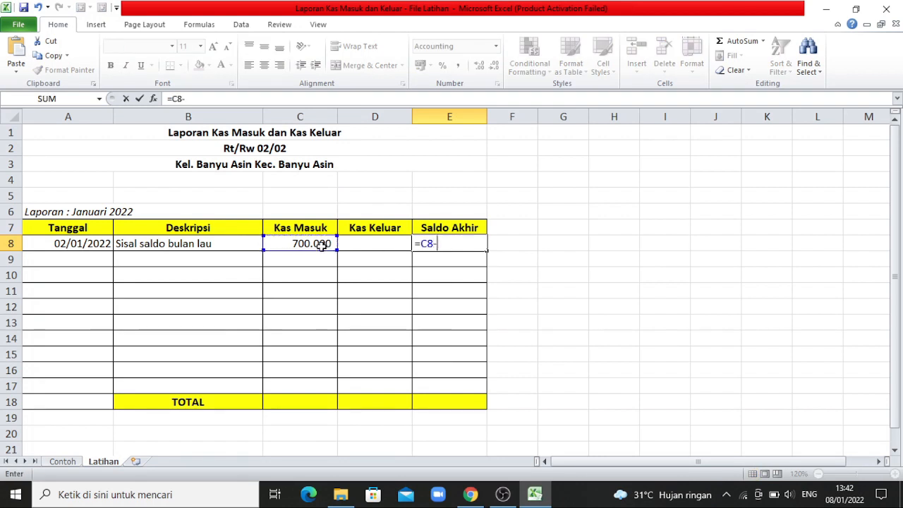
left_click(371, 244)
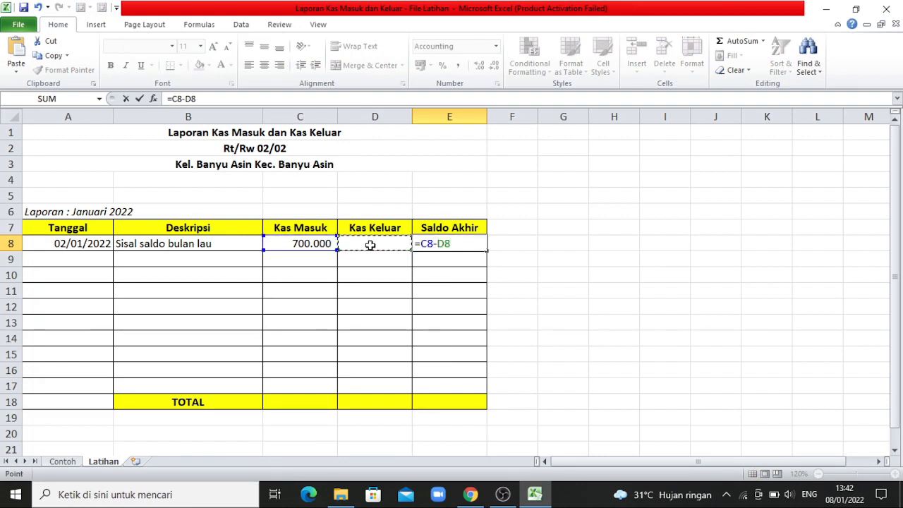
key("Return")
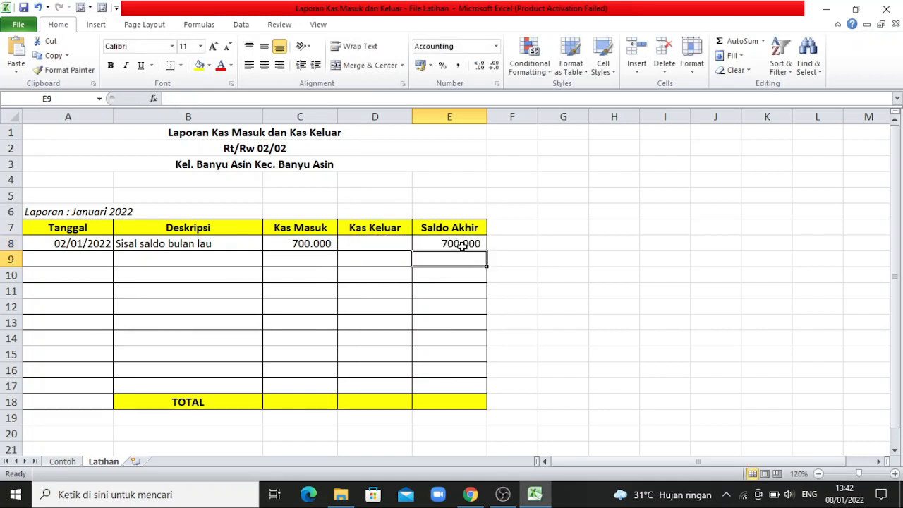
In row 9 of the cash report, enter the date 04/01 and the description "Biaya bayar air".
left_click(71, 259)
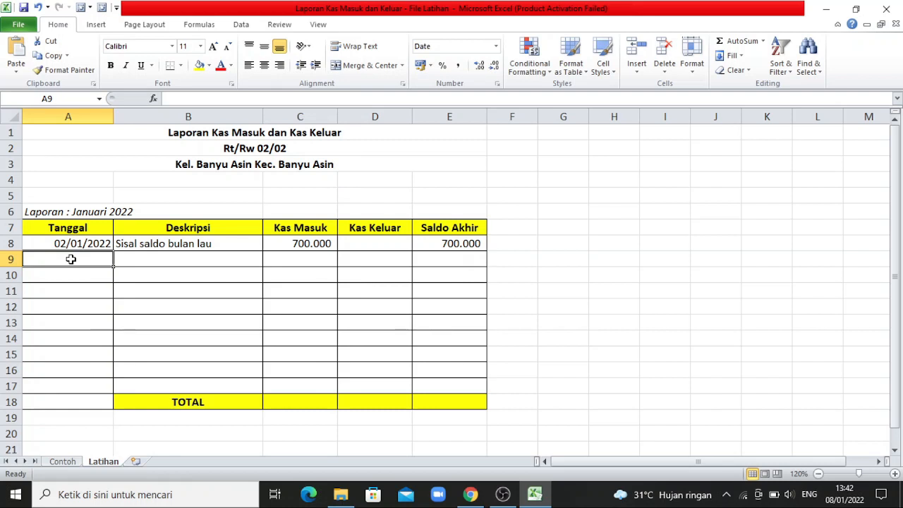
type("0")
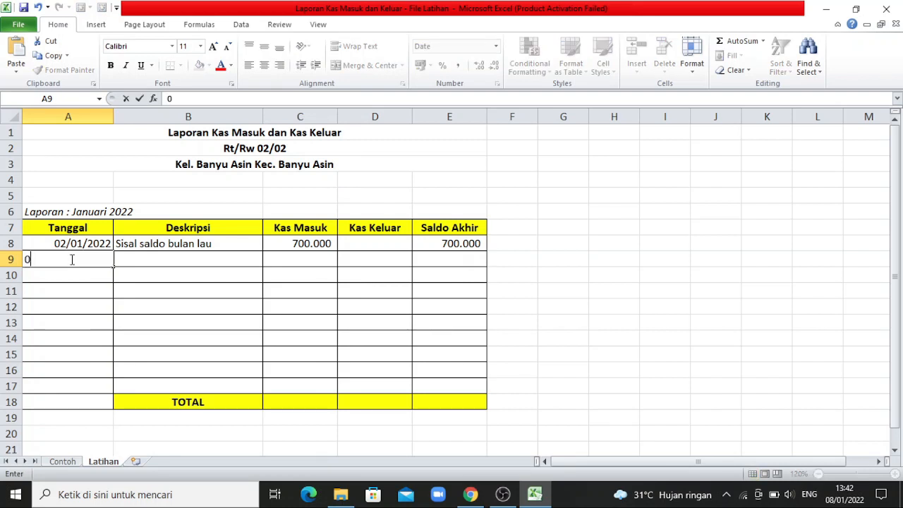
type("4/01")
key("Return")
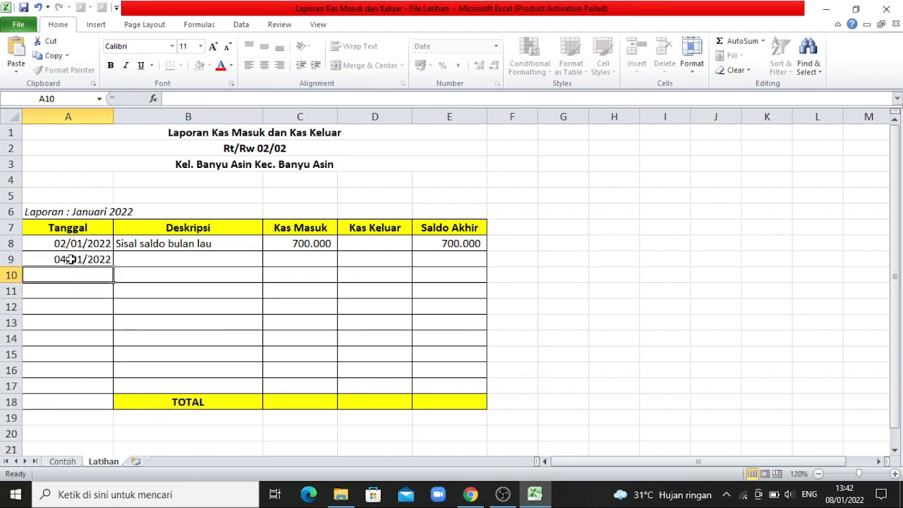
left_click(144, 260)
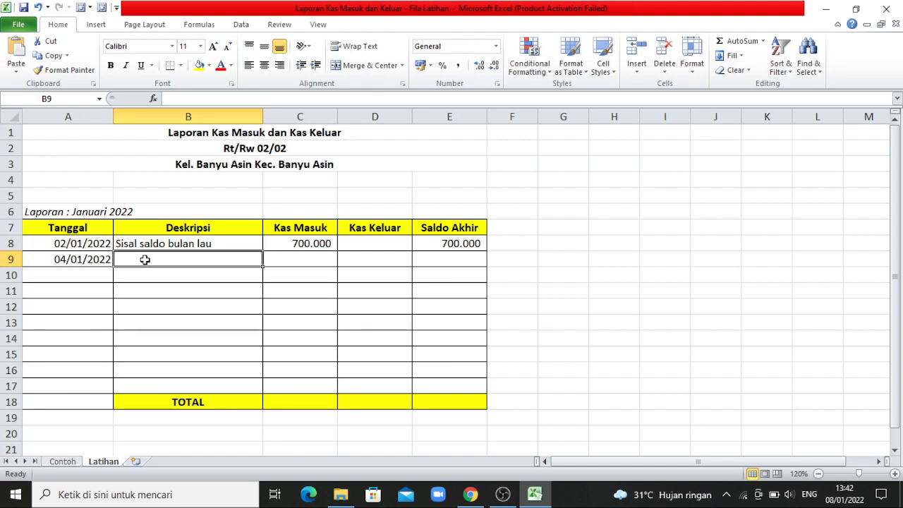
type("B")
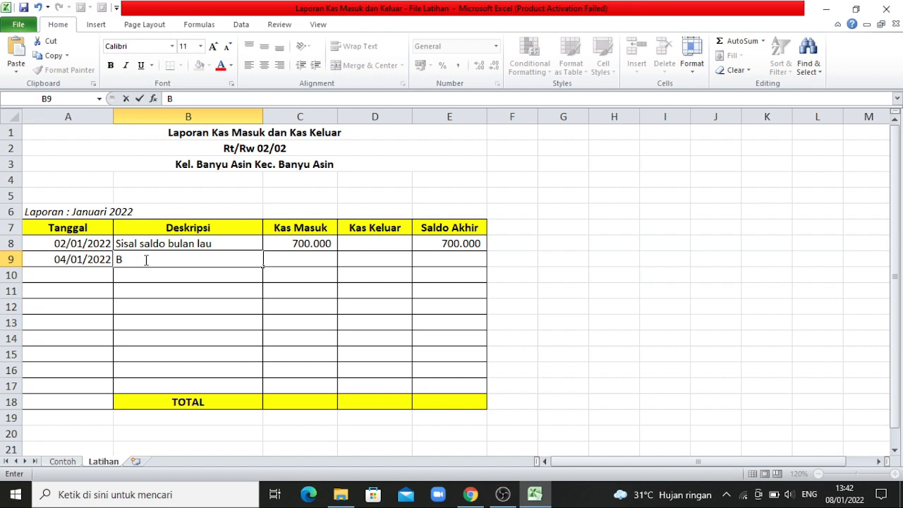
type("iaya baya")
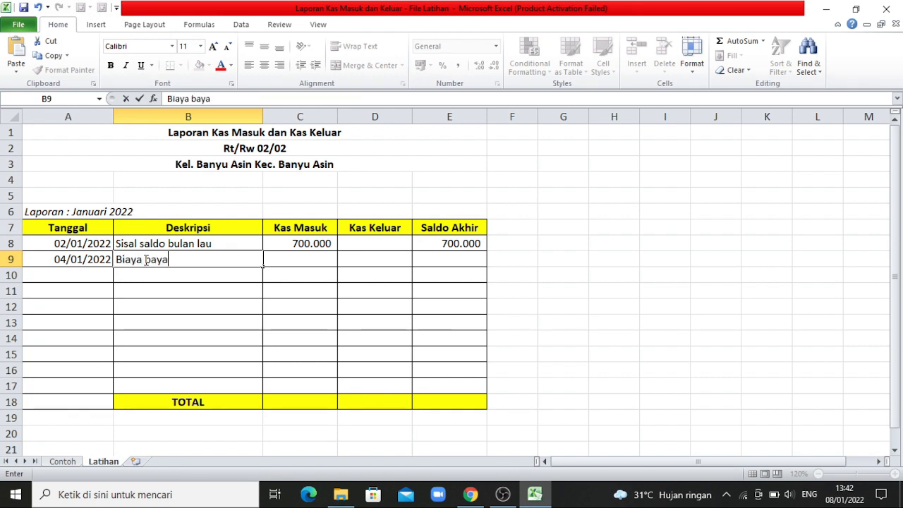
type("r air")
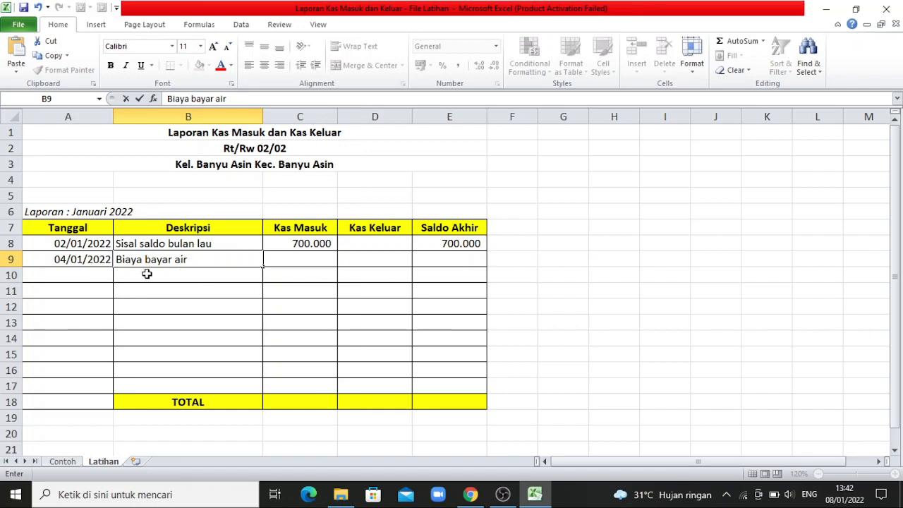
left_click(371, 259)
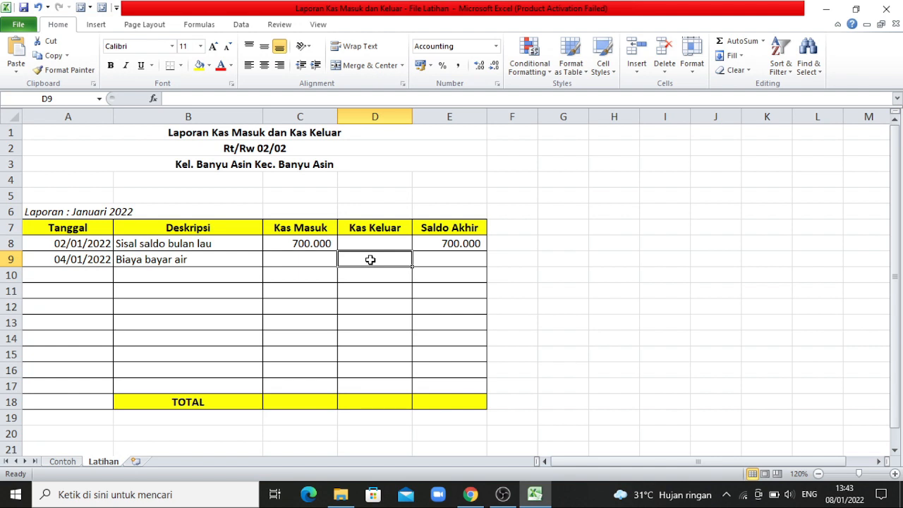
Enter 100.000 as the Kas Keluar amount in D9 for the water bill.
type("100.00")
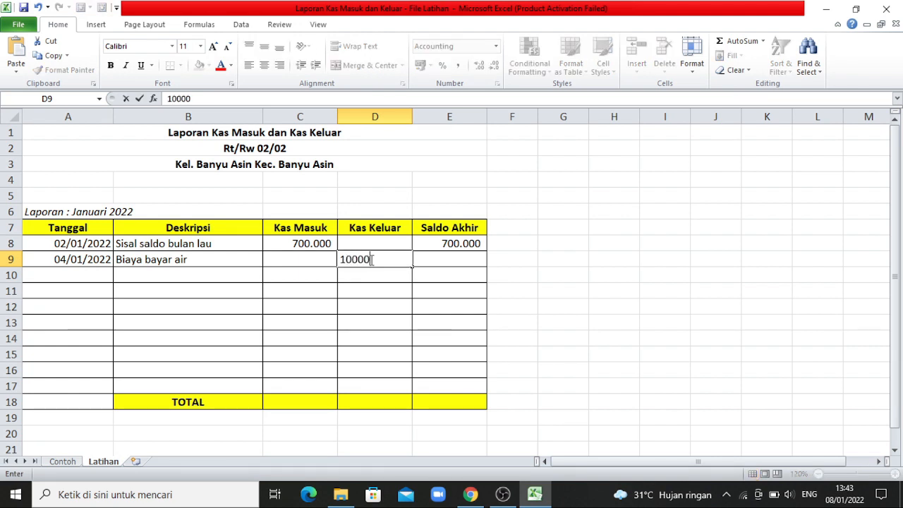
type("0")
key("Return")
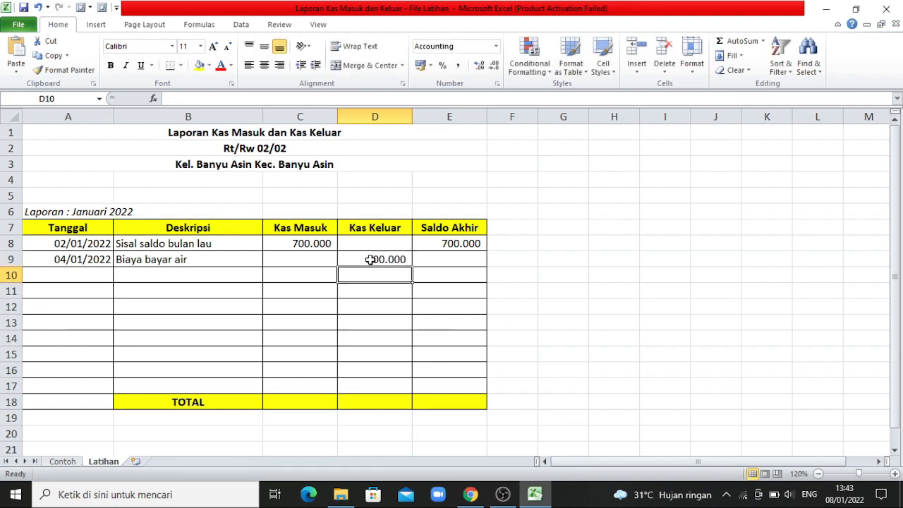
Calculate the Saldo Akhir in E9 with the formula =E8+C9-D9 and fill it down through E17.
left_click(425, 259)
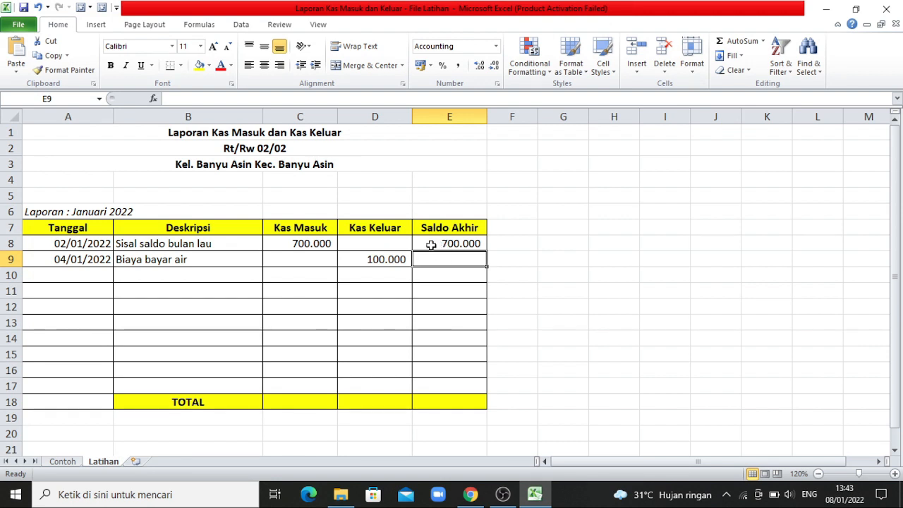
type("=")
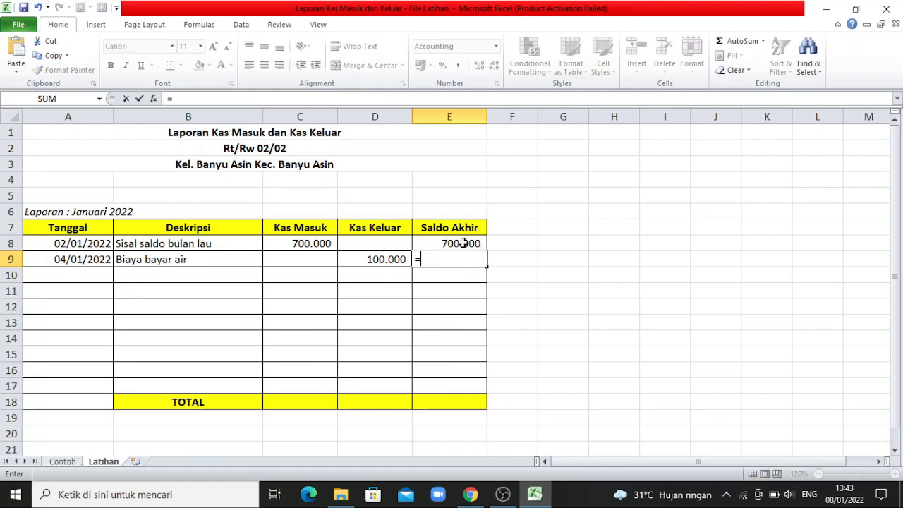
left_click(461, 242)
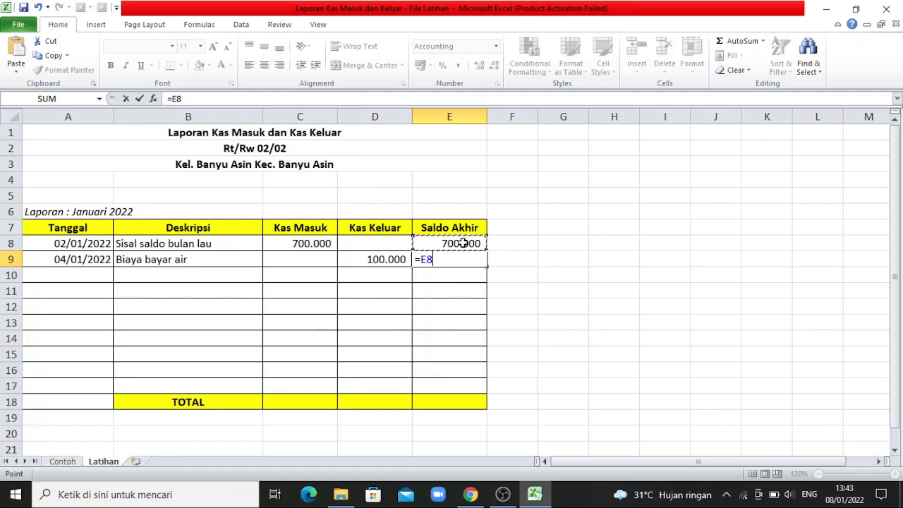
type("+")
left_click(326, 259)
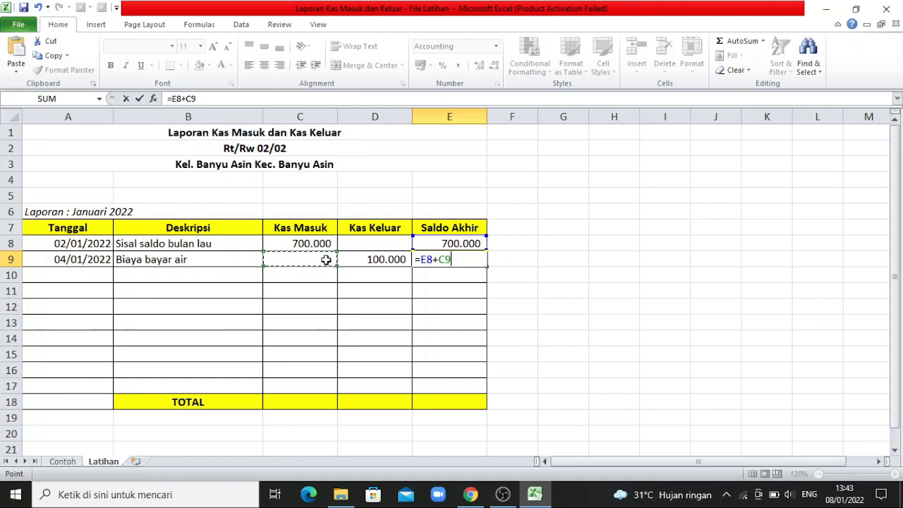
type("-")
left_click(367, 260)
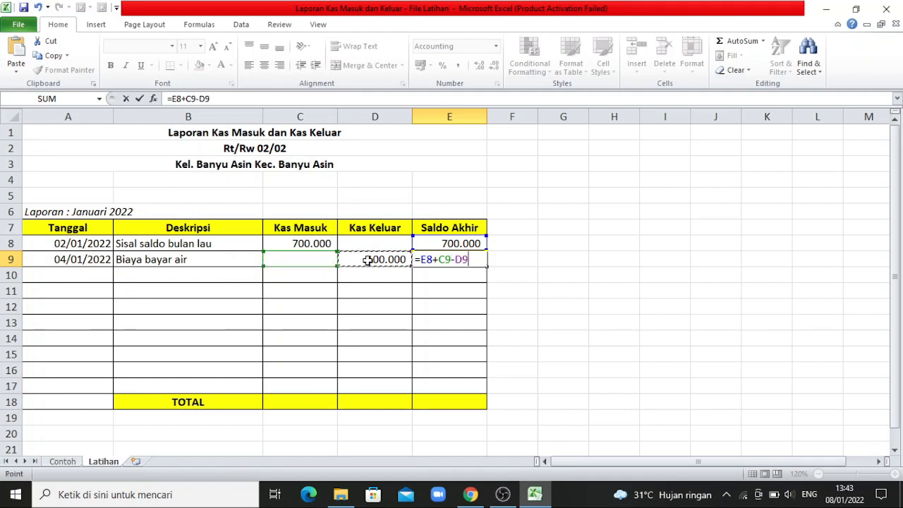
key("Return")
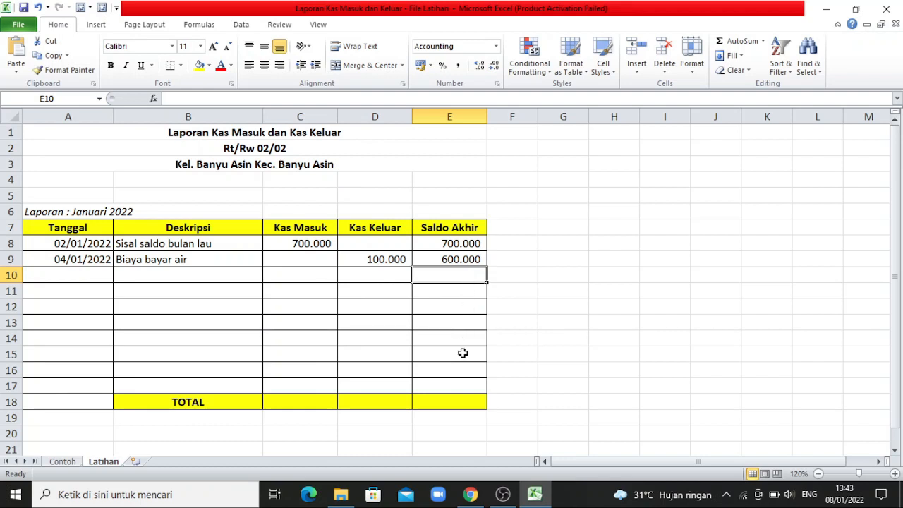
left_click(475, 259)
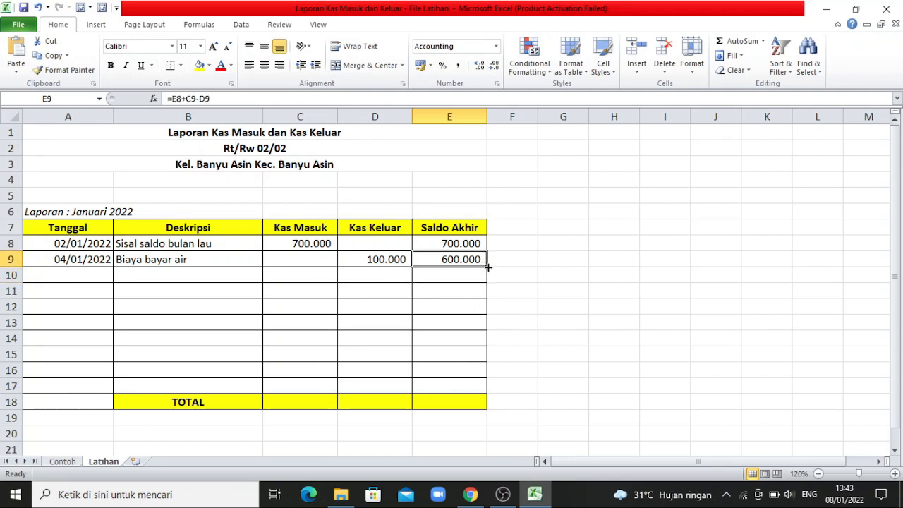
left_click_drag(486, 266, 482, 390)
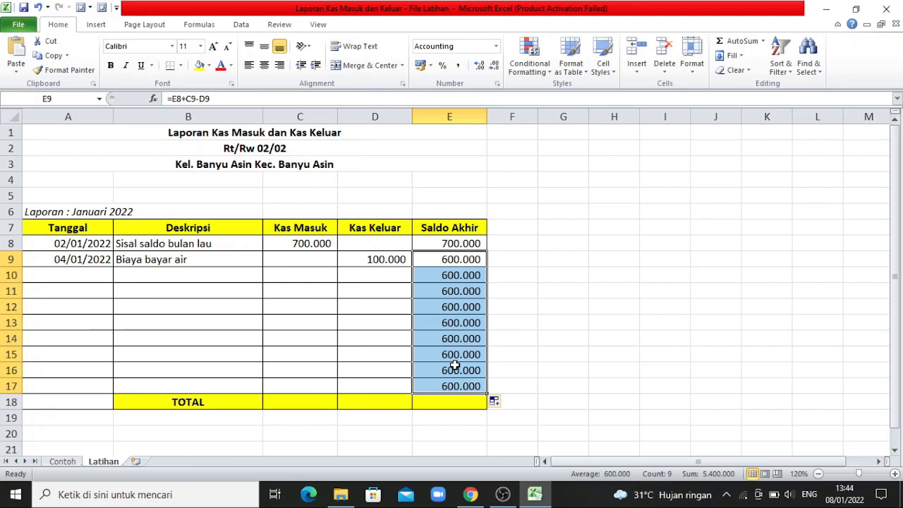
Insert IF(AND(C9="";D9="") at the start of the E9 formula to test whether both cash amounts are empty.
left_click(459, 259)
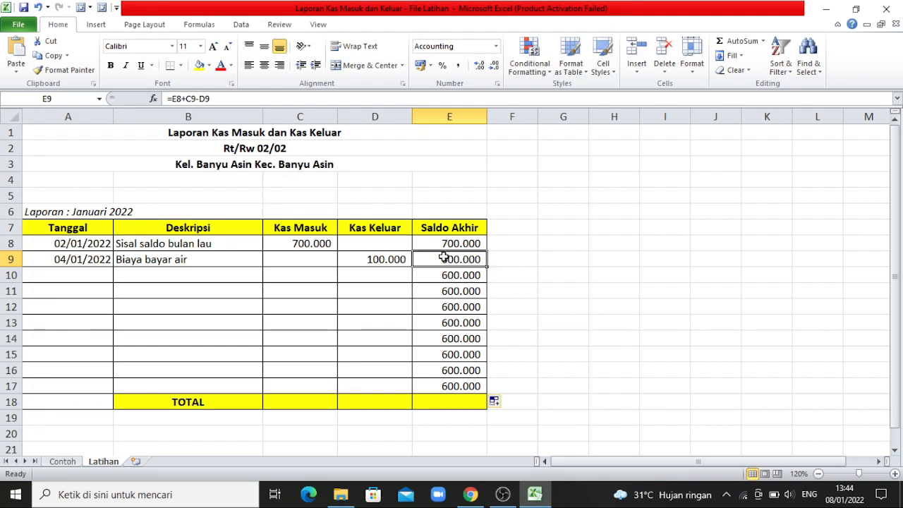
double_click(444, 260)
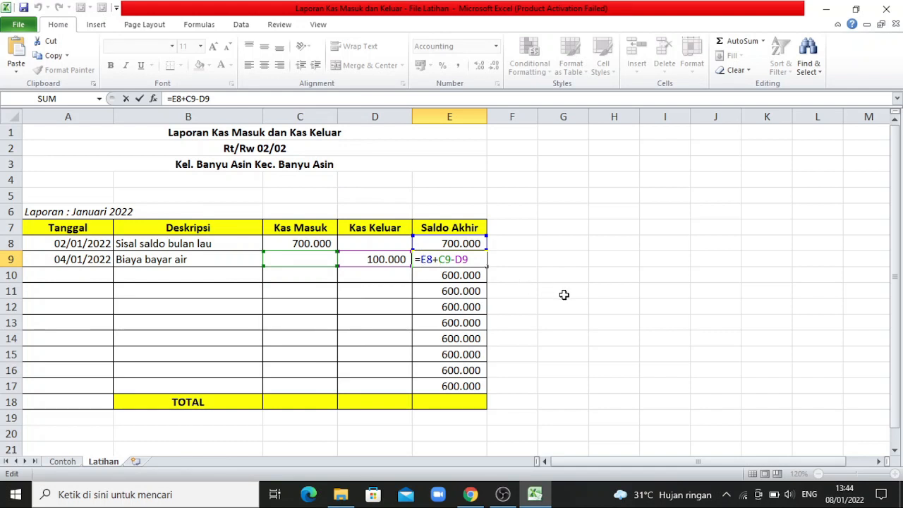
type("IF")
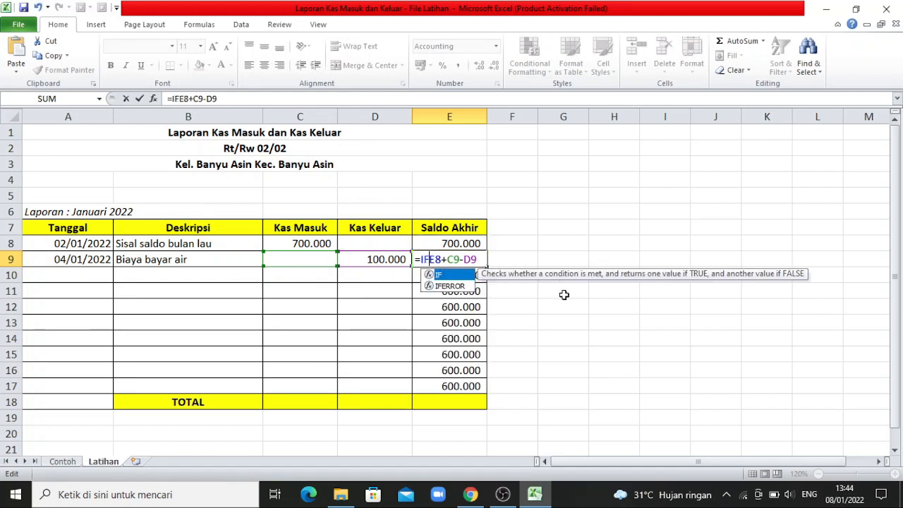
type("(AND")
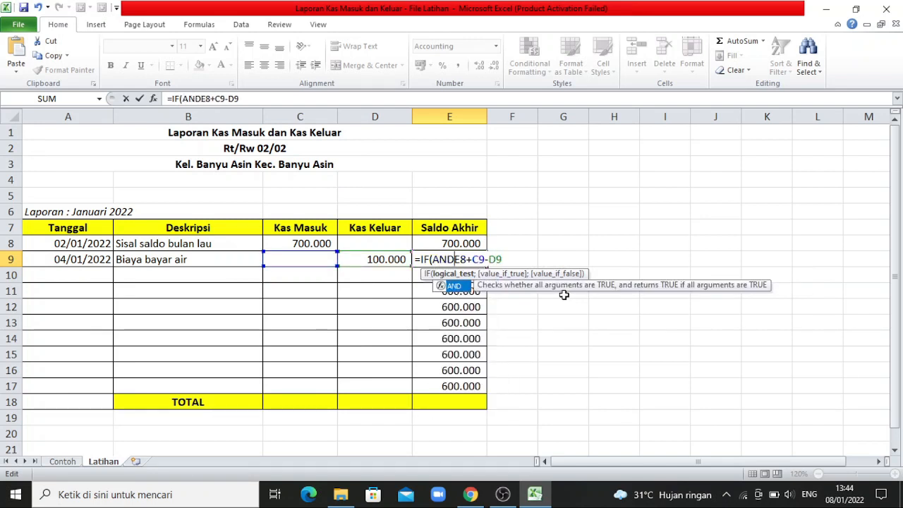
type("(")
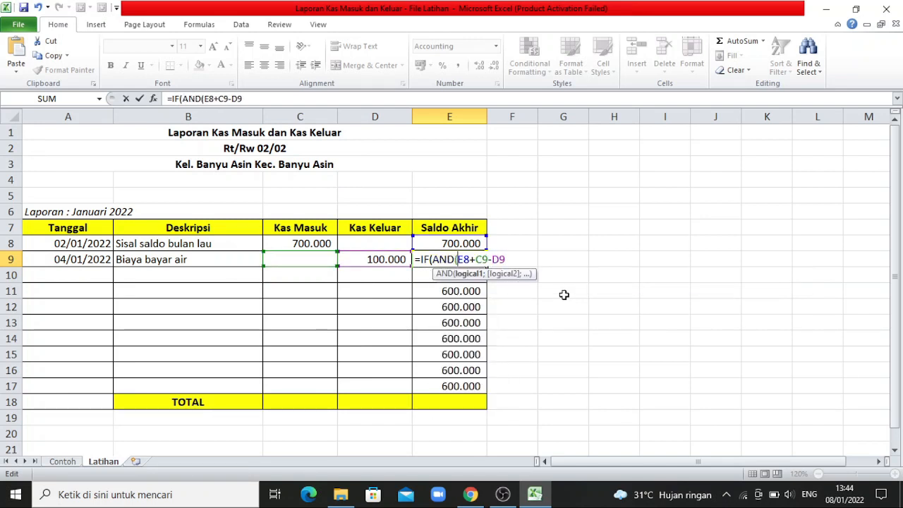
left_click(302, 259)
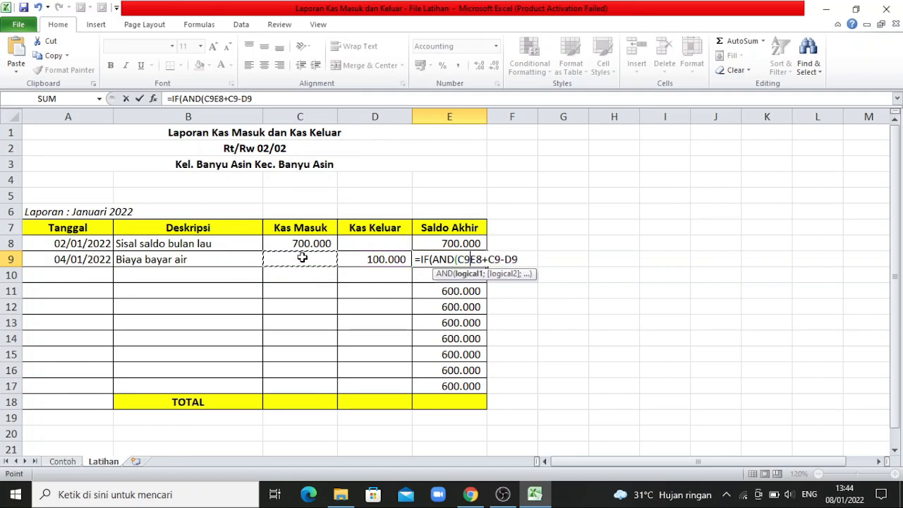
type("=")
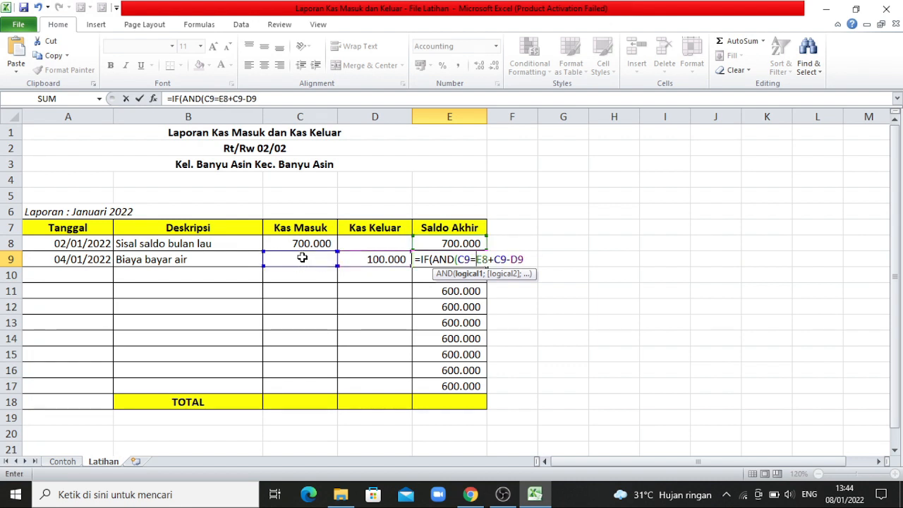
type("\"\"")
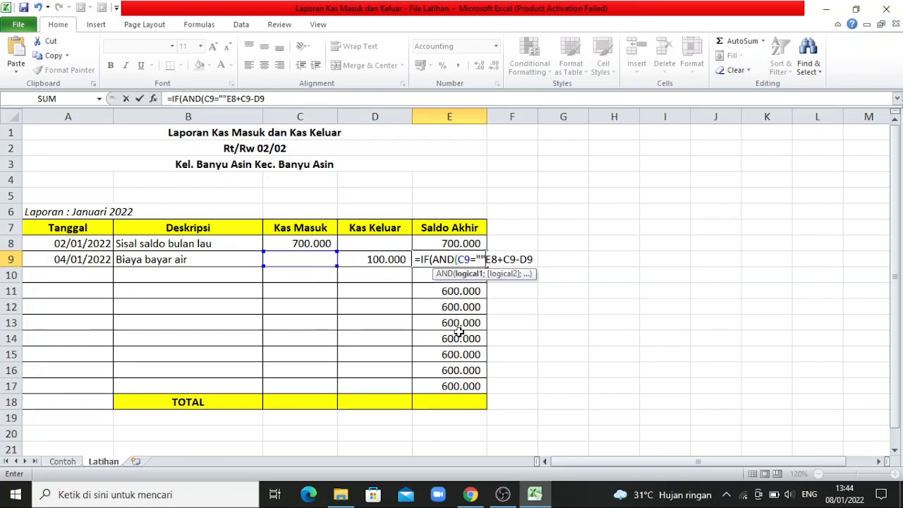
type(";")
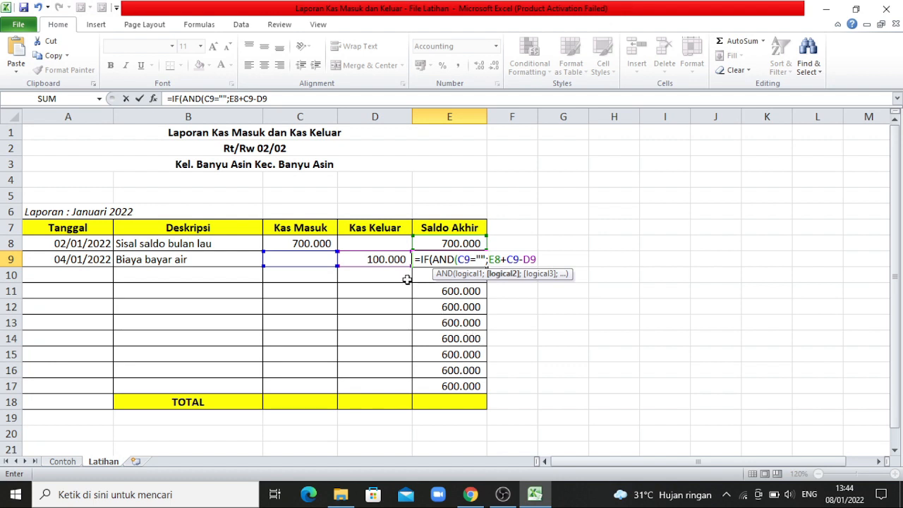
left_click(379, 260)
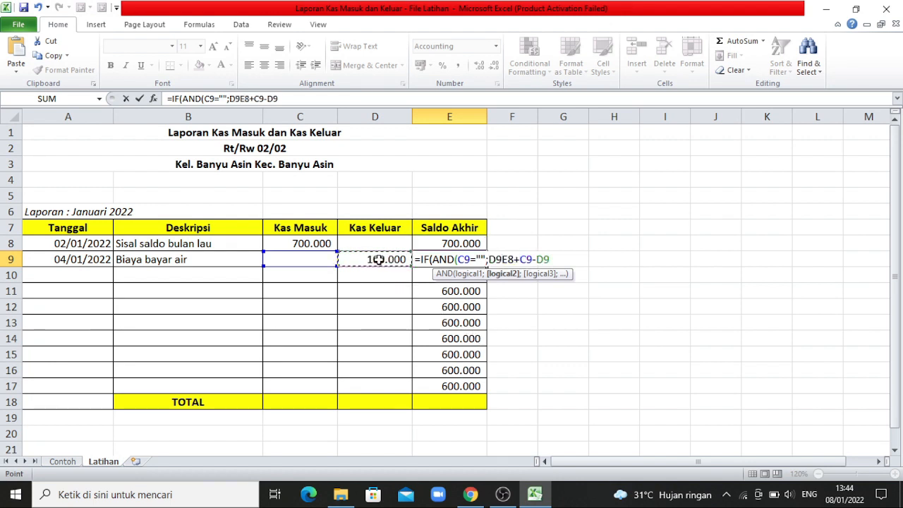
type("=\"\"")
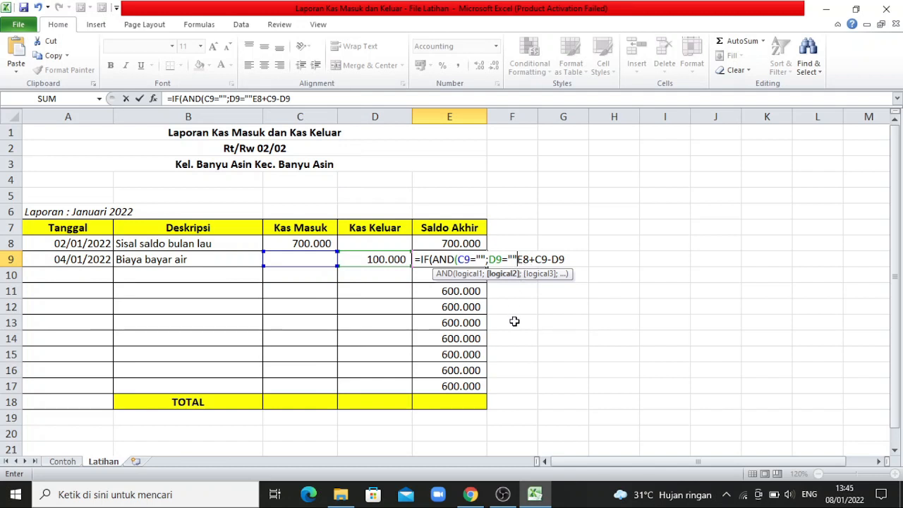
type(")")
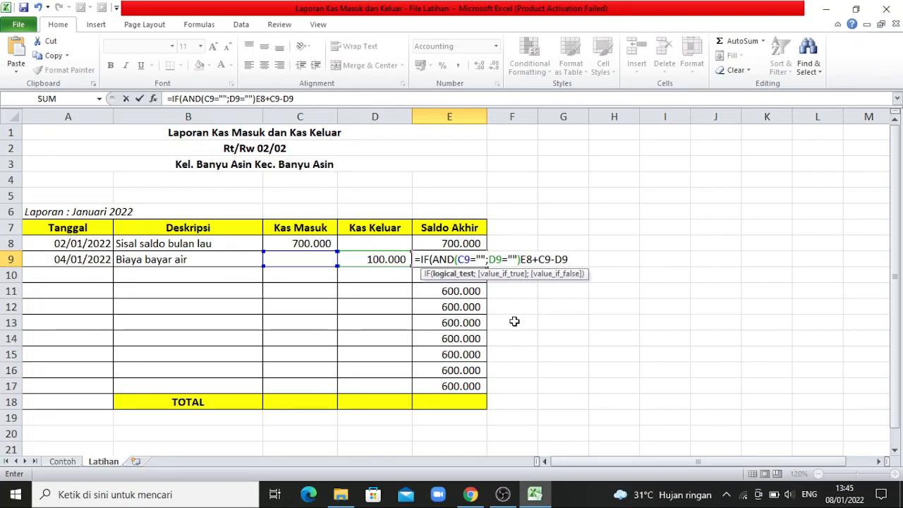
Complete the IF formula in E9 so it returns "" when the test is true and E8+C9-D9 otherwise.
type(";")
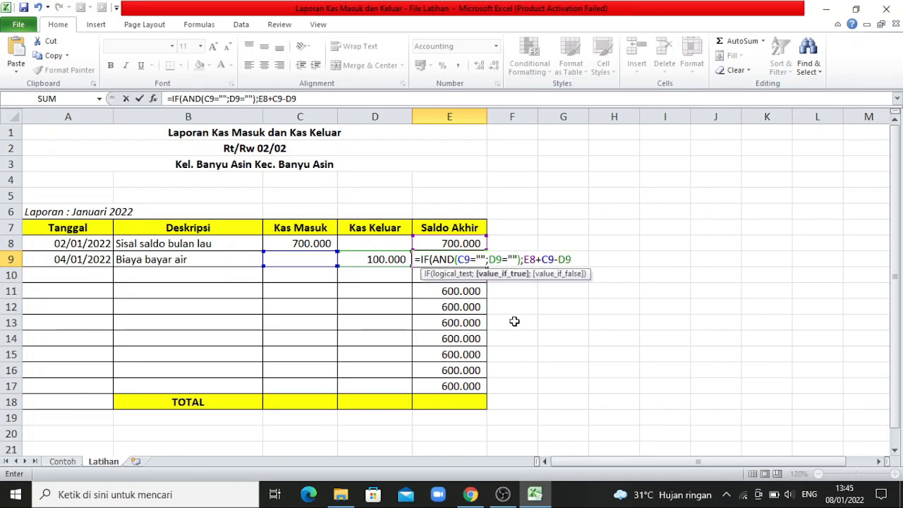
type("\"\"")
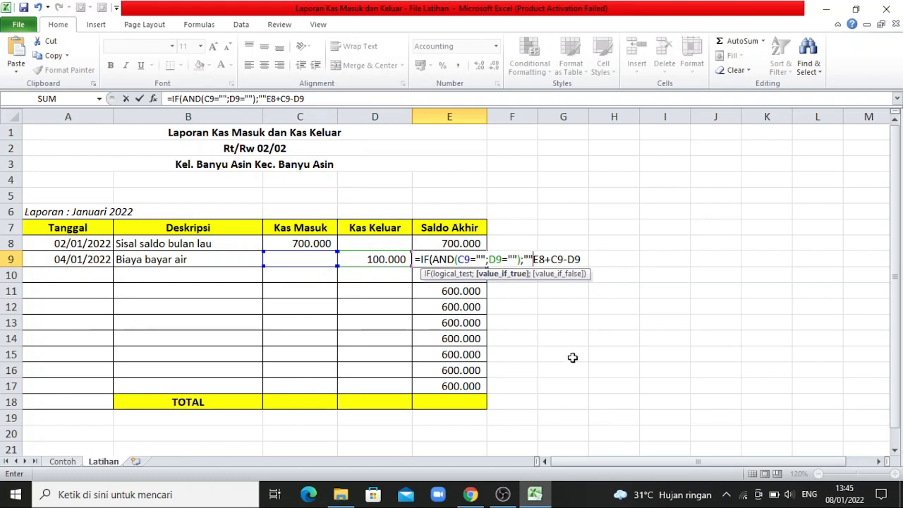
type(";")
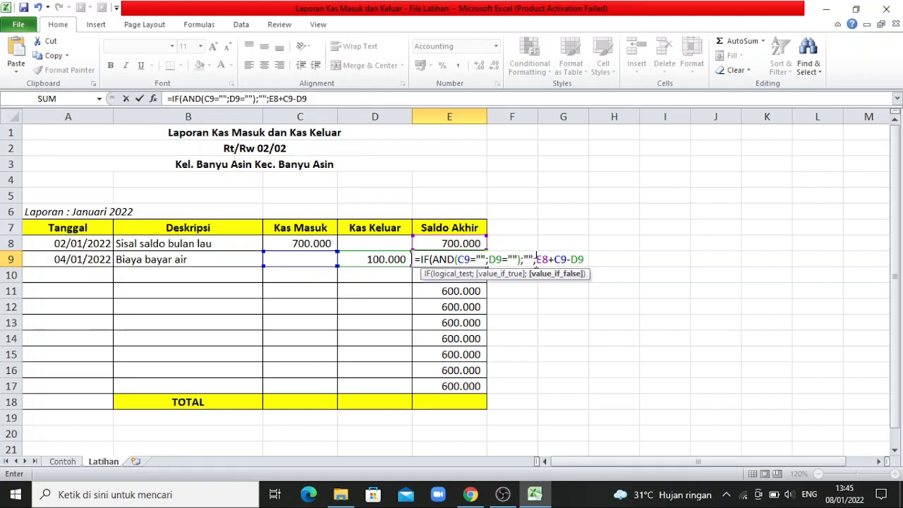
left_click(584, 258)
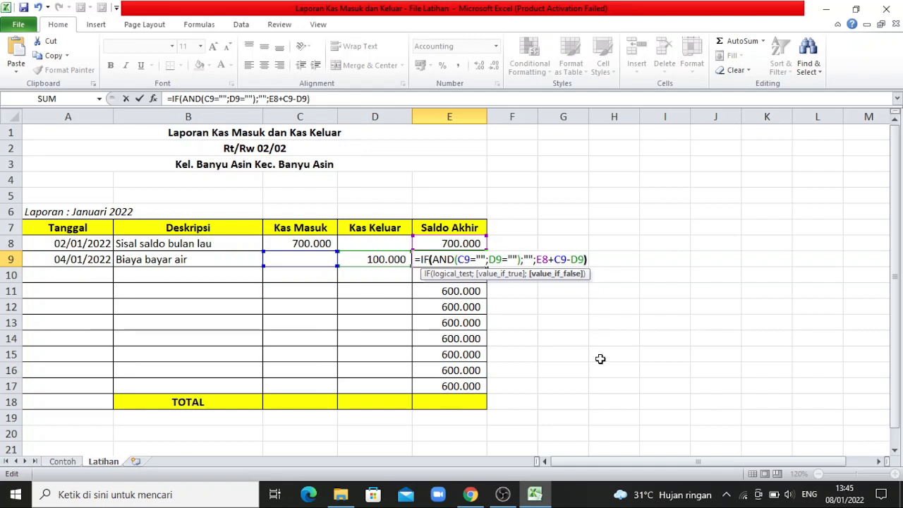
key("Return")
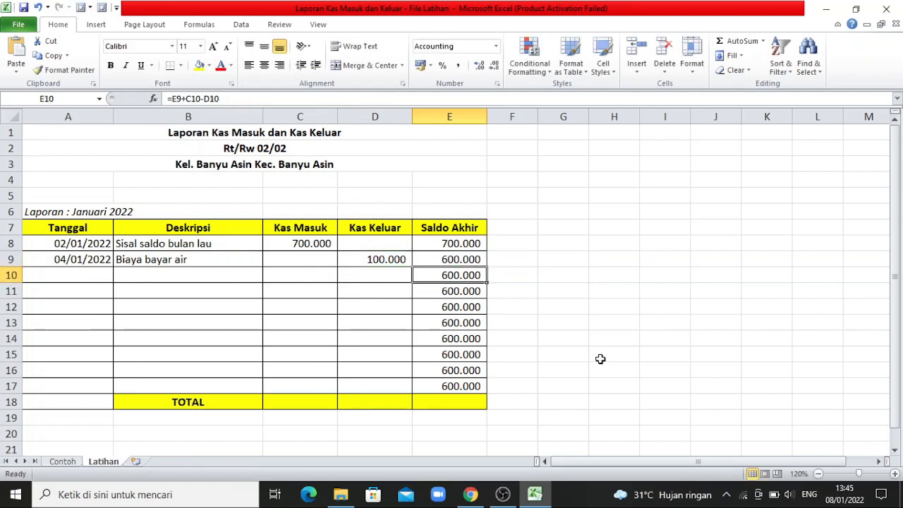
Copy the IF balance formula from E9 down through E17 and check the copied formula in E10.
left_click(472, 259)
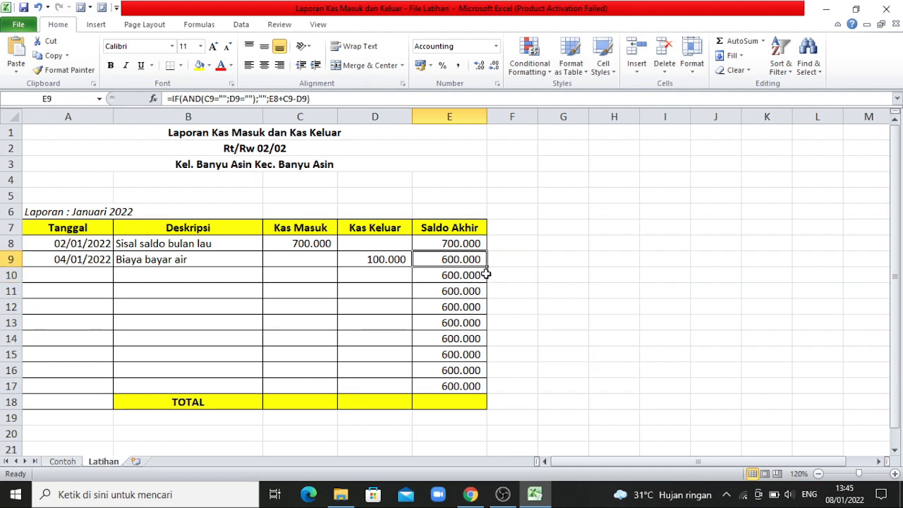
left_click_drag(488, 267, 484, 385)
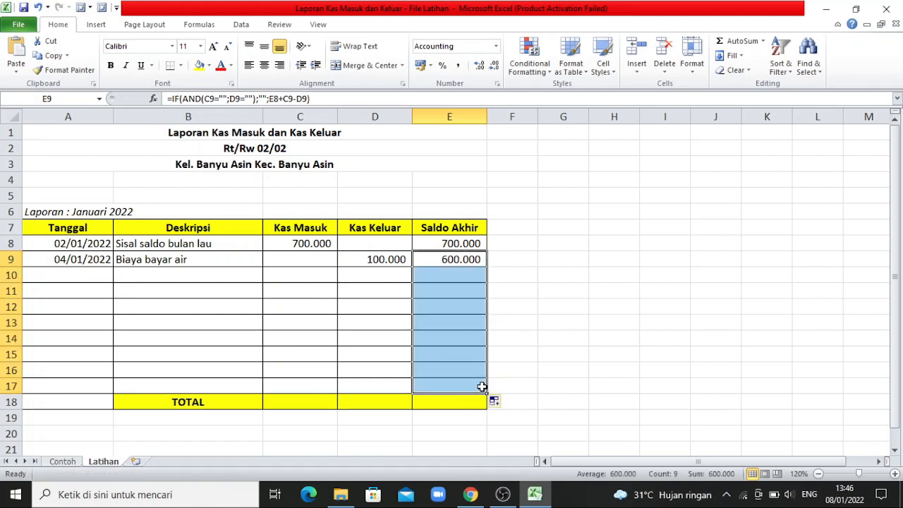
left_click(546, 294)
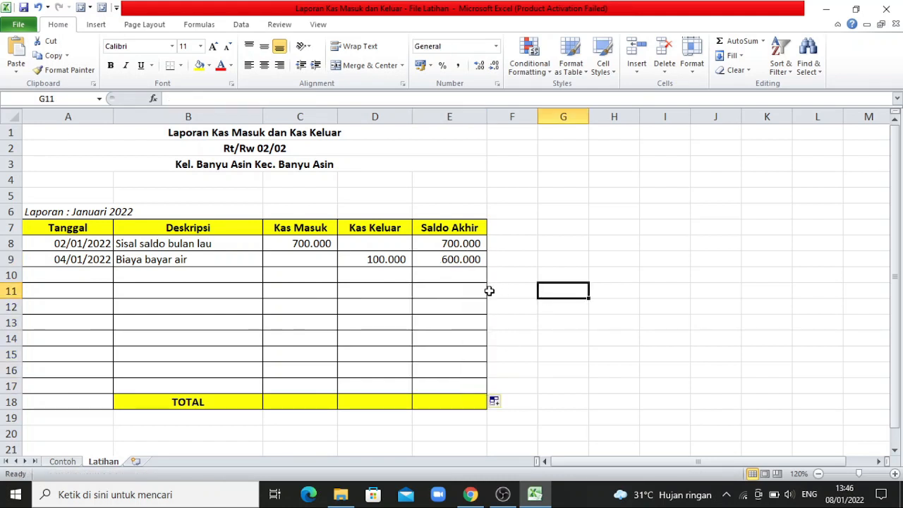
left_click(467, 277)
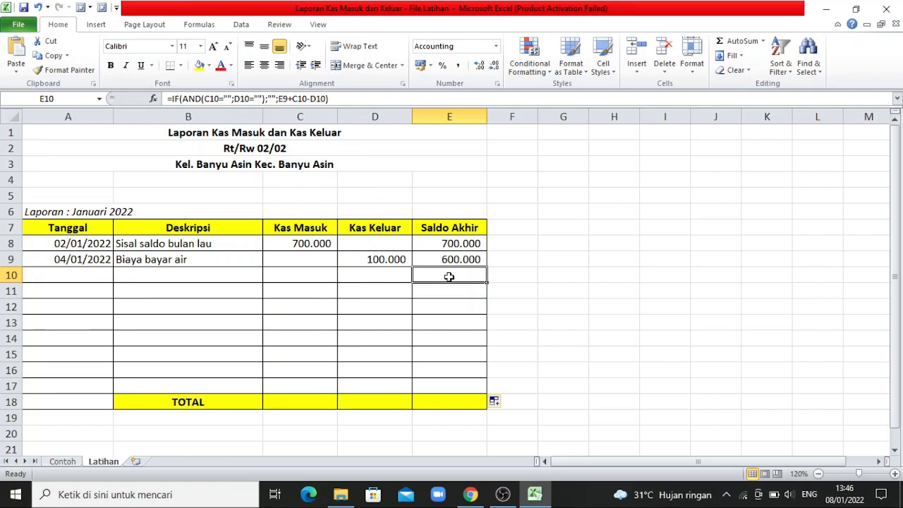
Enter the date 07/01/2022 in A10 and the description "Iuran kas minggu 1" in B10.
left_click(93, 277)
type("0")
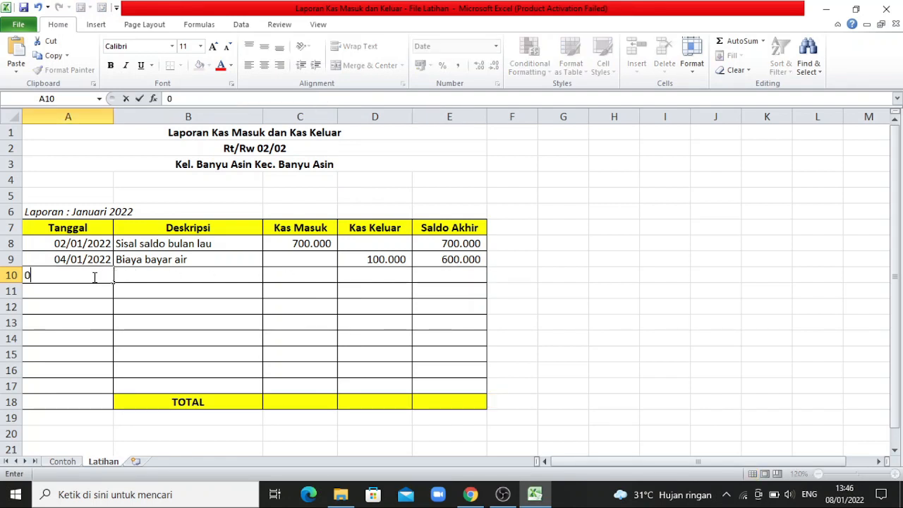
type("7/01")
key("Return")
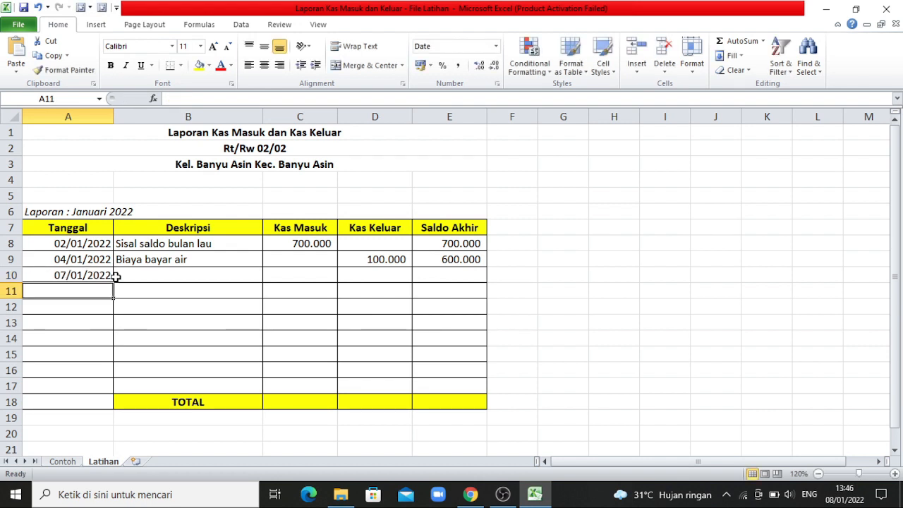
left_click(127, 275)
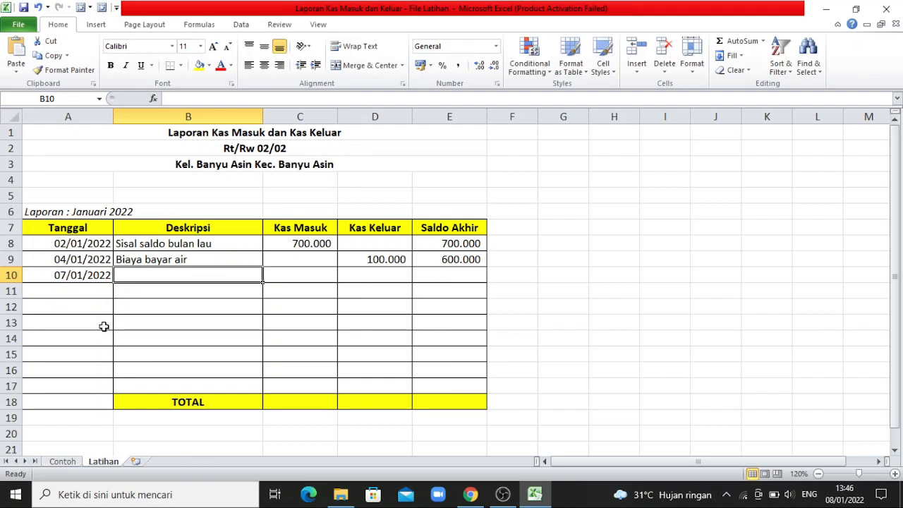
type("iU")
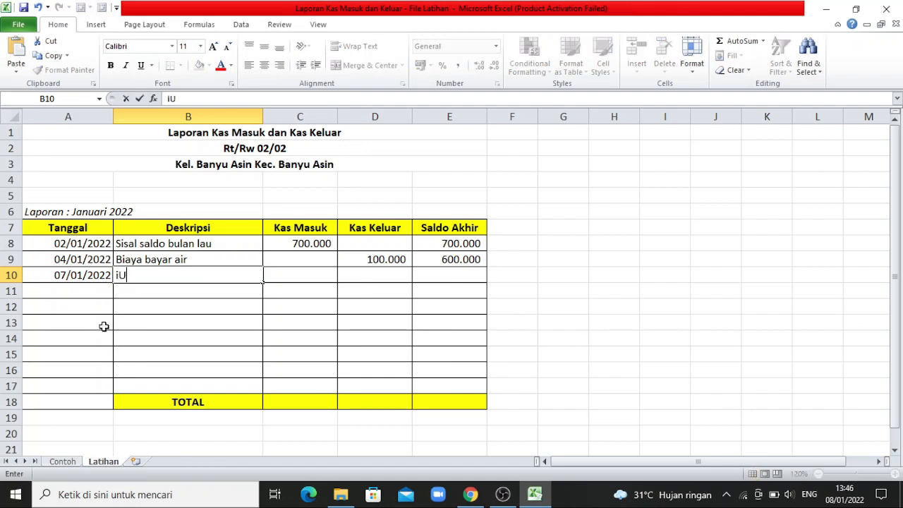
key("BackSpace")
key("BackSpace")
type("Iuran kas")
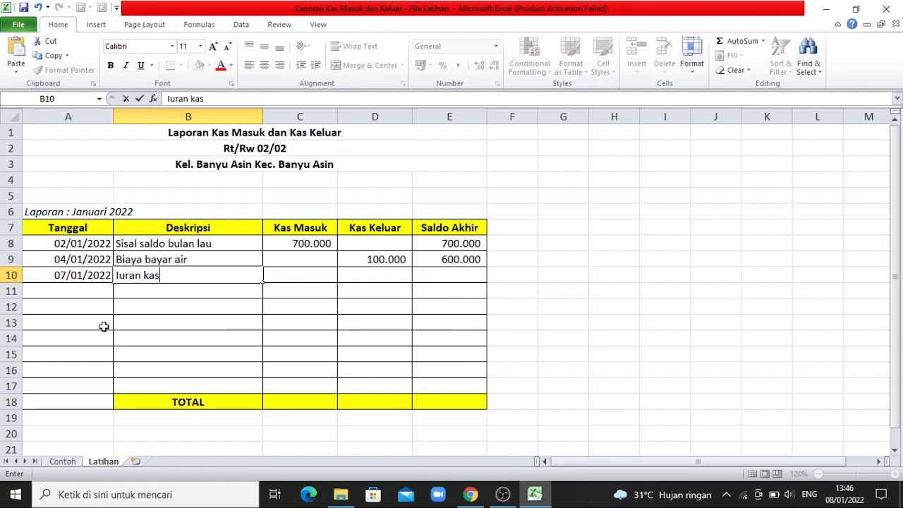
type(" minggu")
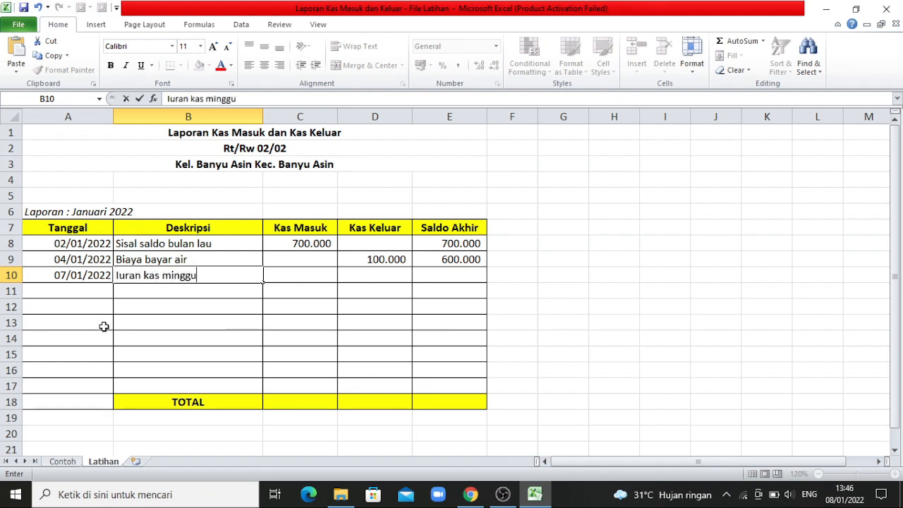
type(" 1")
key("Return")
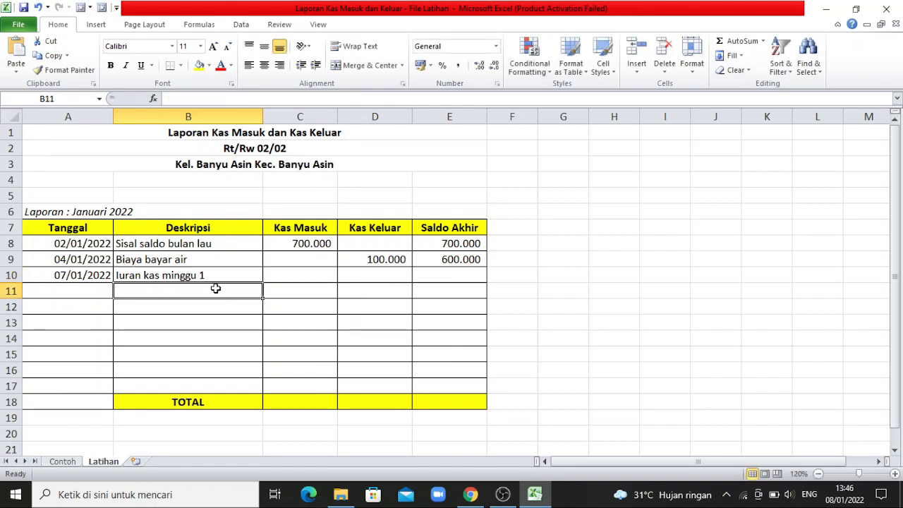
Record 250000 as Kas Masuk in C10 for the week 1 cash contribution.
left_click(284, 277)
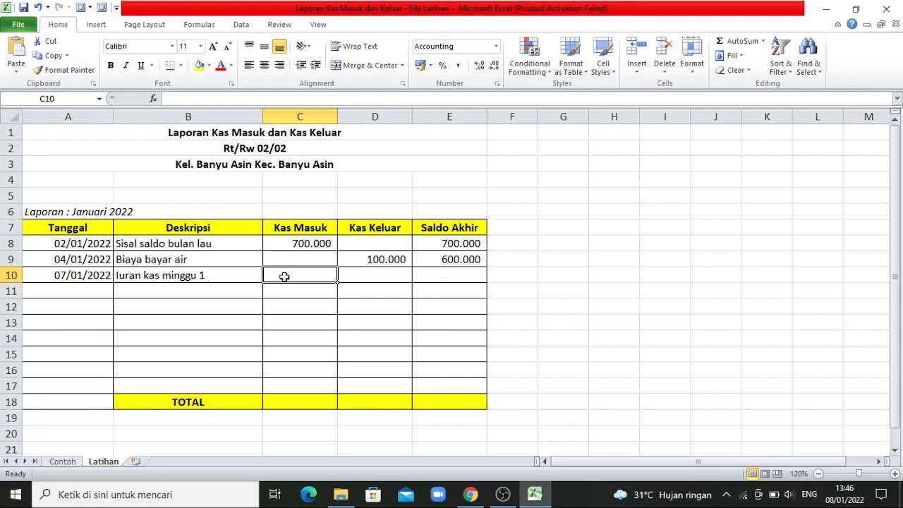
type("250.00")
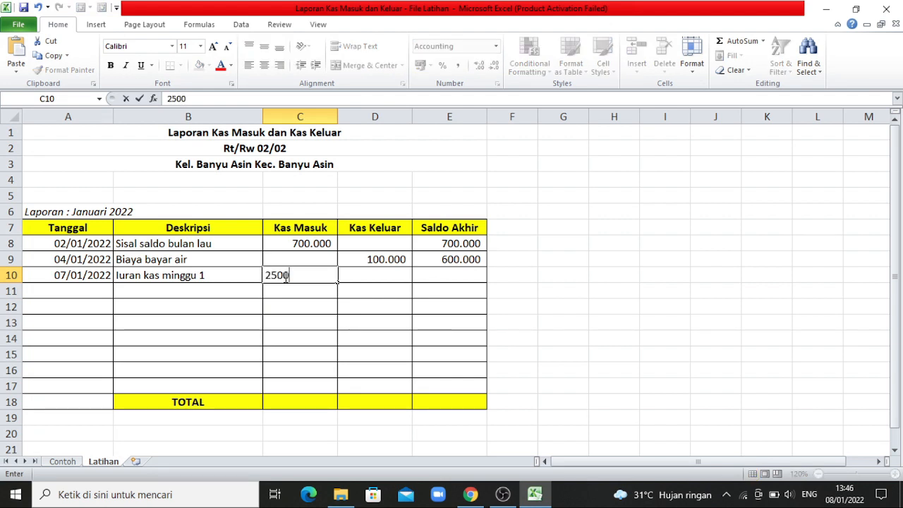
type("00")
key("Return")
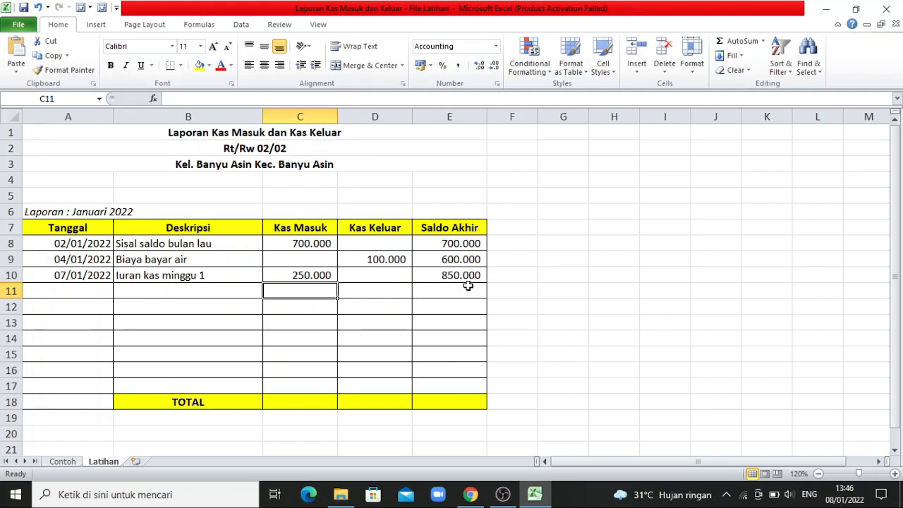
Enter the date 08/01/2022 in A11 and the description "Biaya beli meja rt" in B11.
left_click(97, 294)
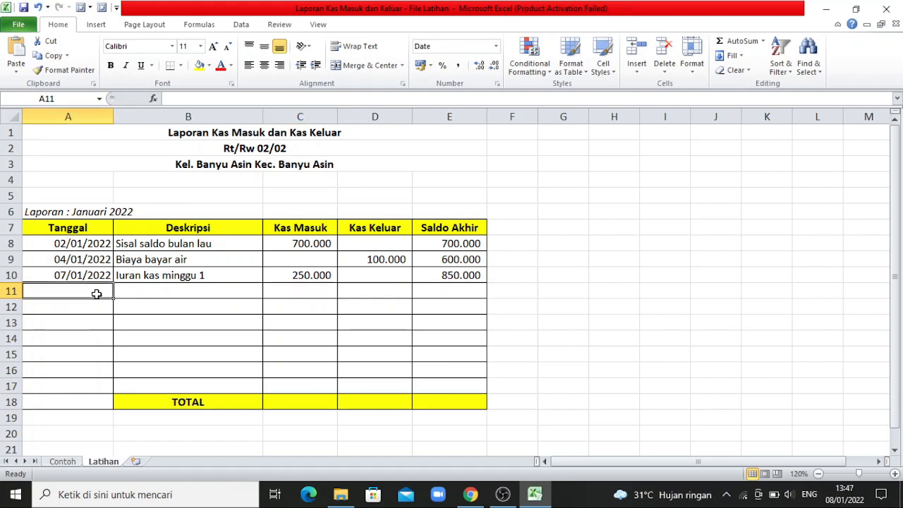
type("0")
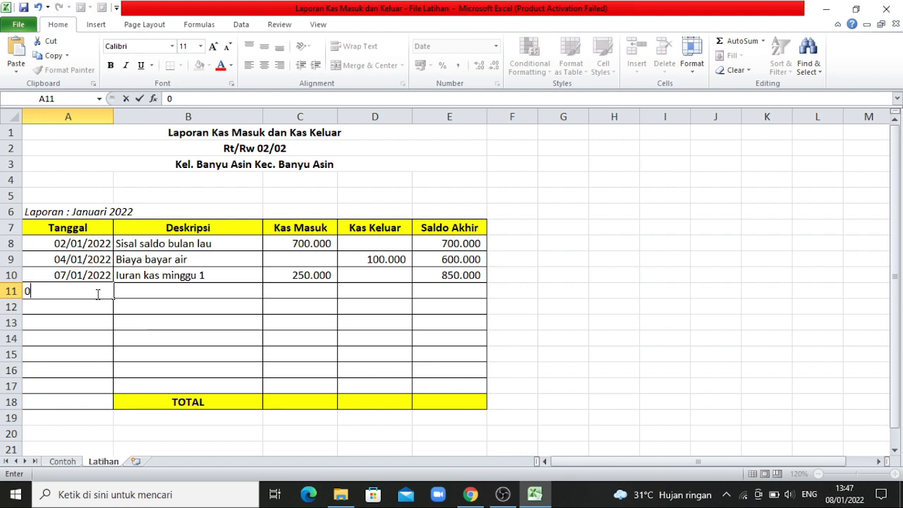
type("8/01")
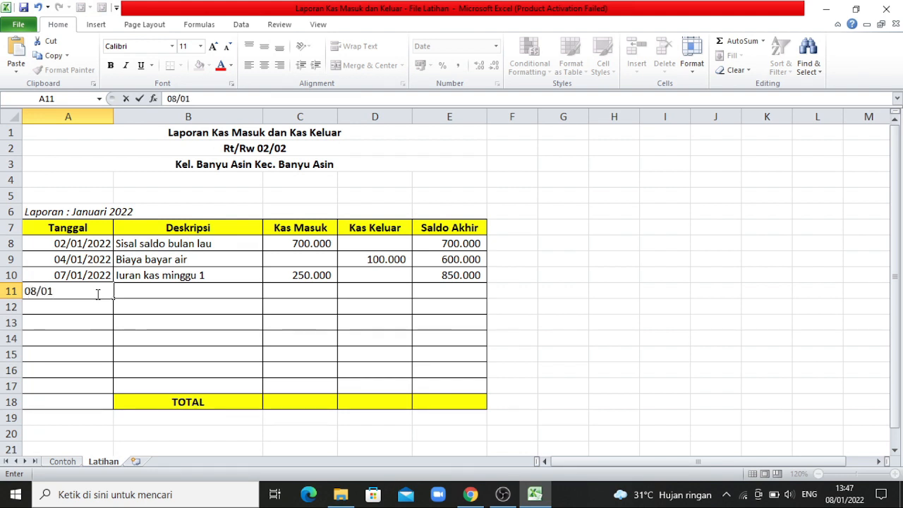
key("Return")
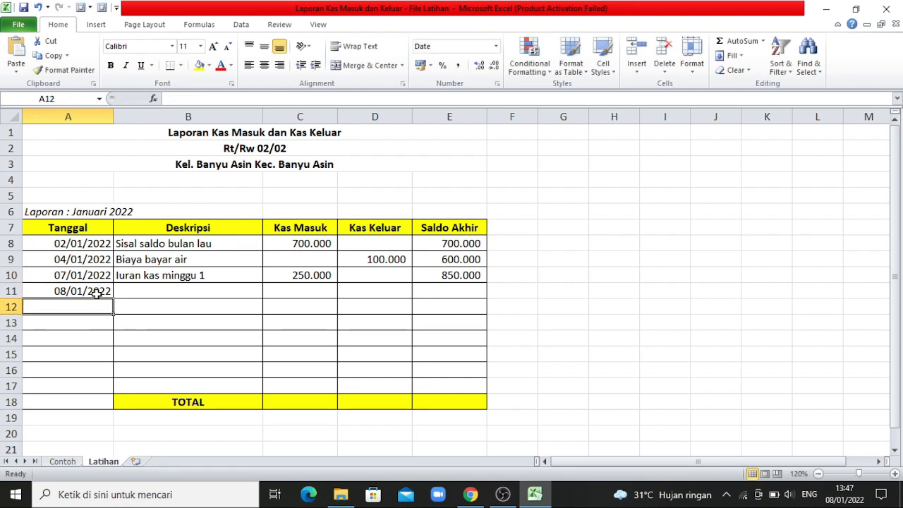
left_click(140, 289)
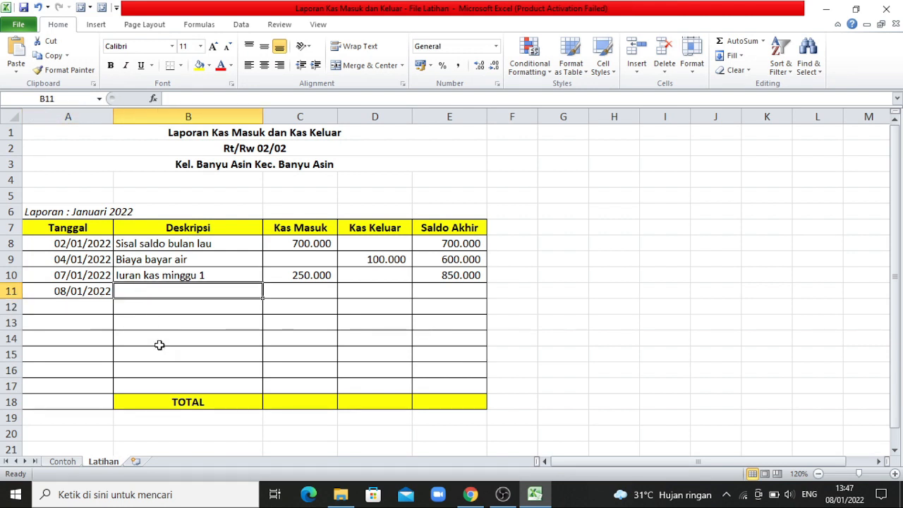
type("Biaya bel")
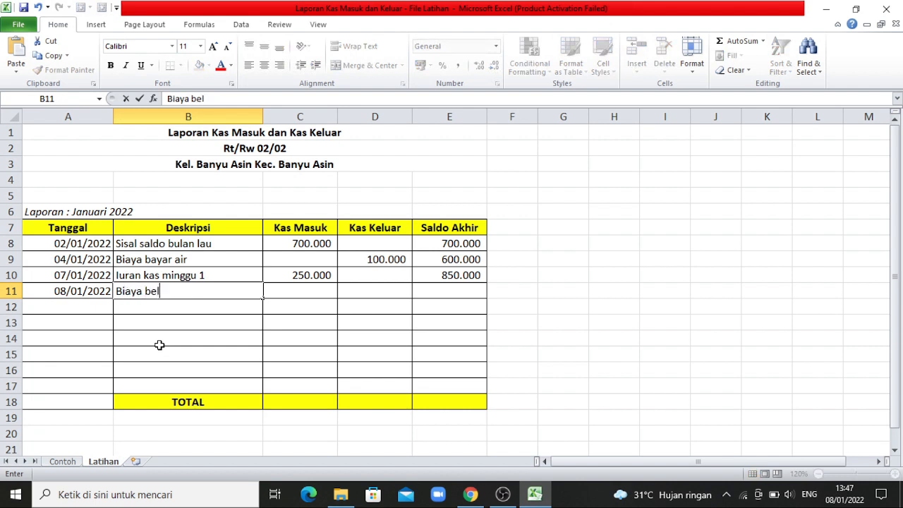
type("i meja rt")
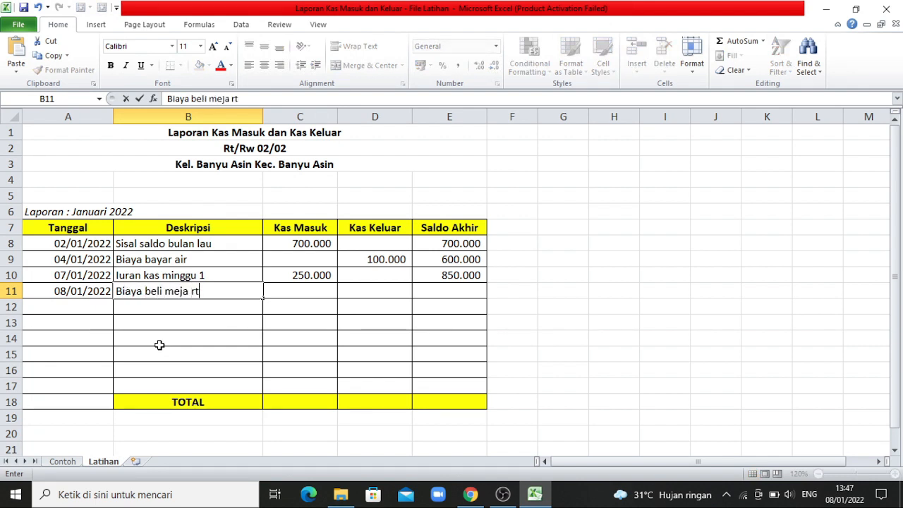
key("Return")
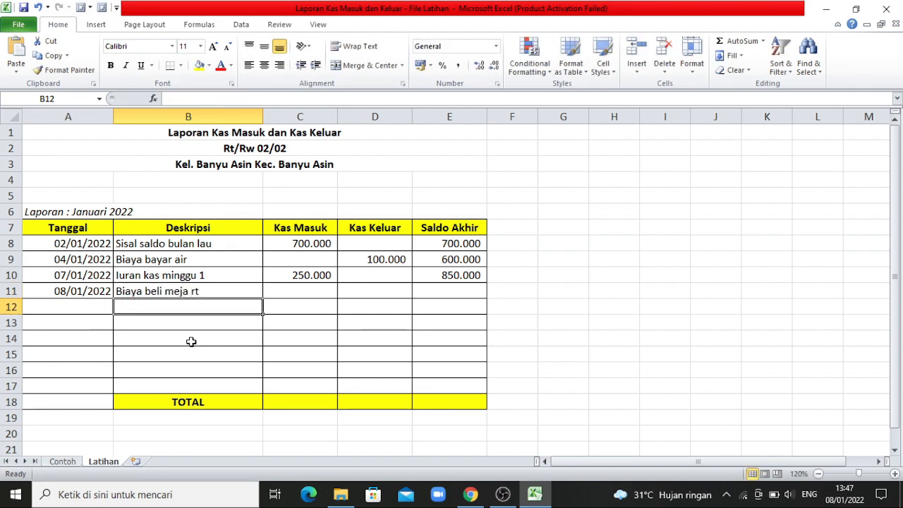
Record 150.000 as Kas Keluar in D11 for the table purchase.
left_click(382, 287)
type("150")
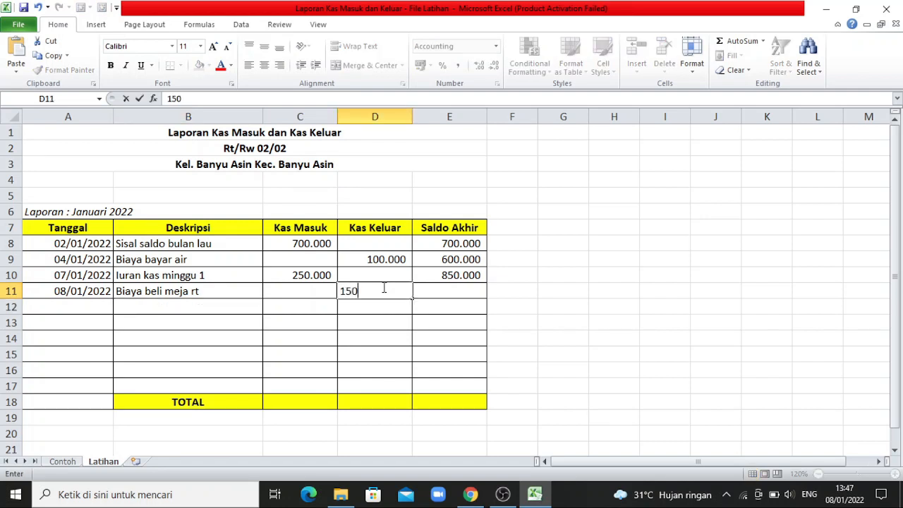
type(".000")
key("Return")
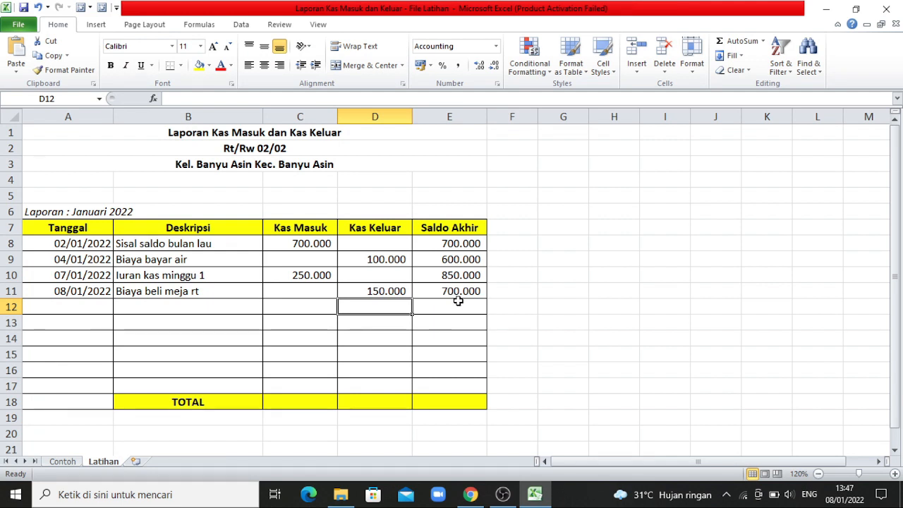
Enter the date 12/01/2022 in A12 and the description "Biaya keamanan lingkungan" in B12.
left_click(96, 308)
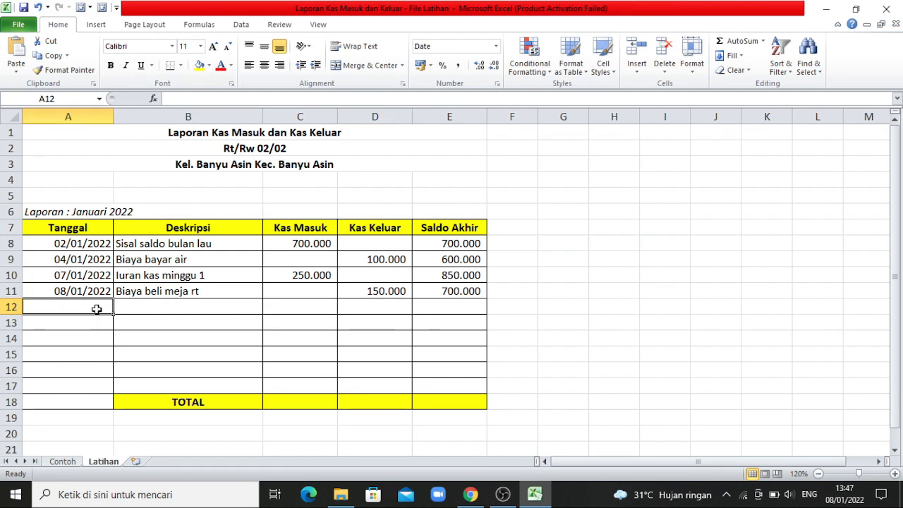
type("12/01")
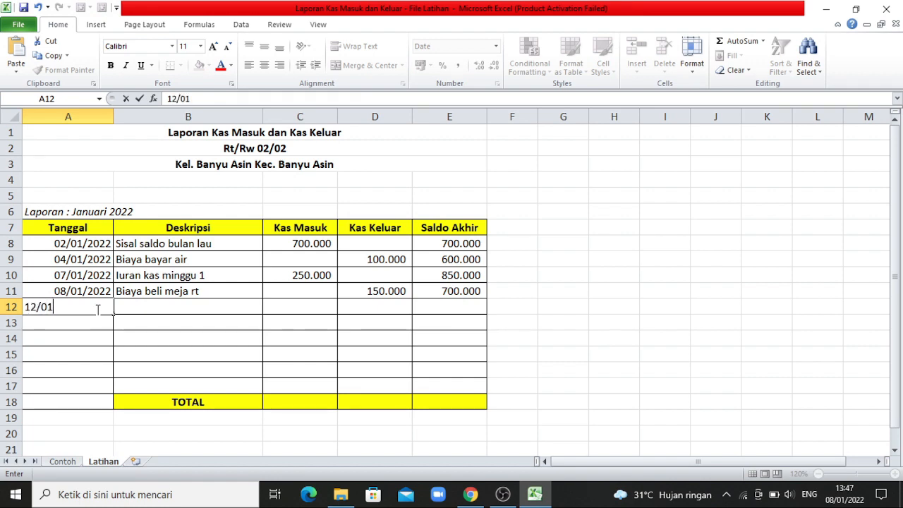
key("Return")
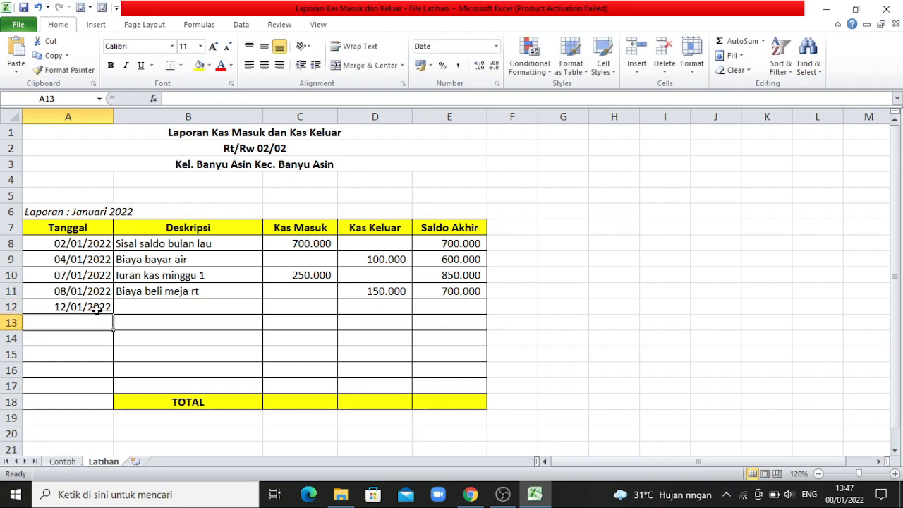
left_click(162, 305)
type("Biya")
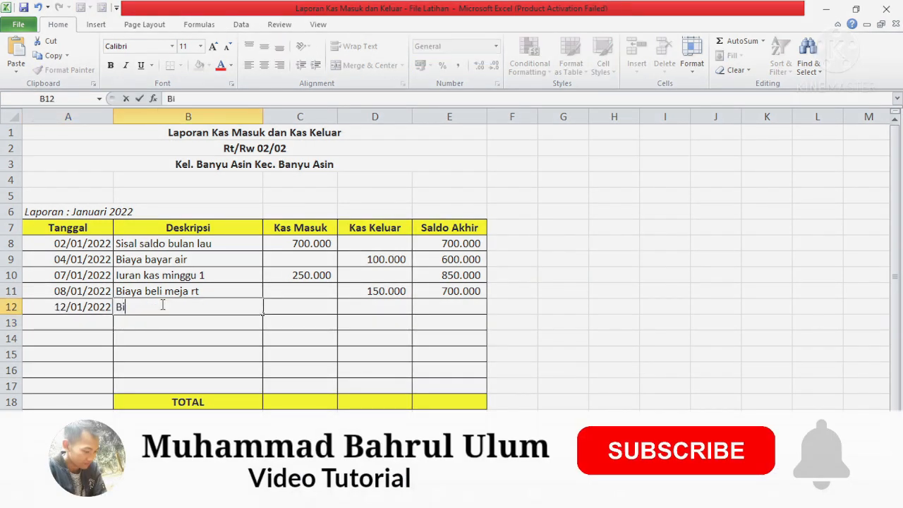
key("BackSpace")
key("BackSpace")
type("ay")
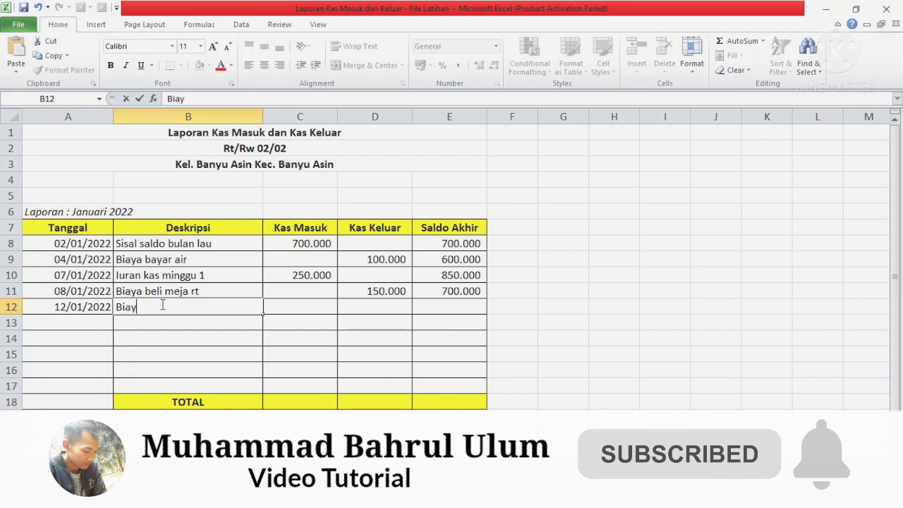
type("a kema")
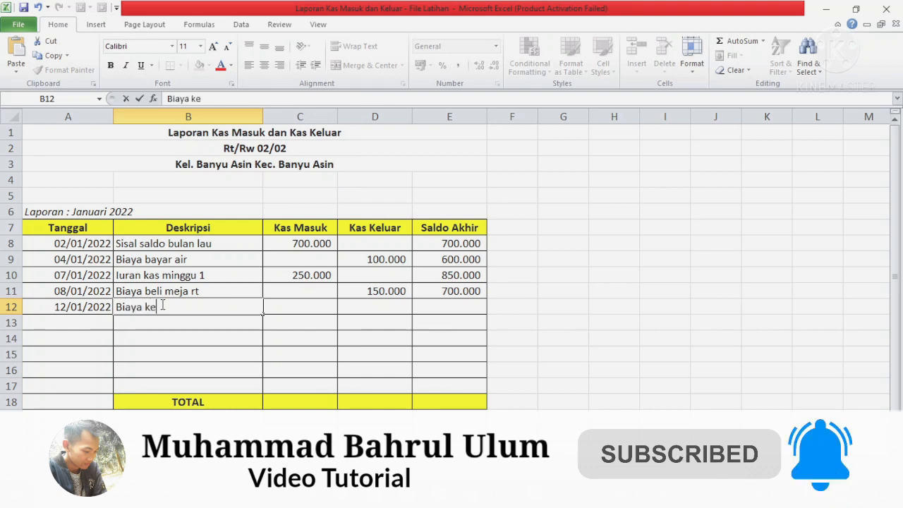
key("BackSpace")
key("BackSpace")
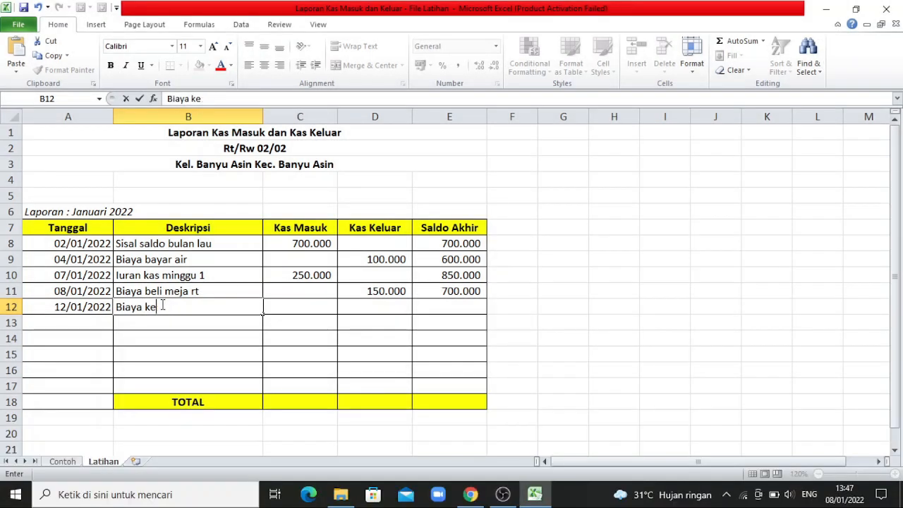
type("amanan")
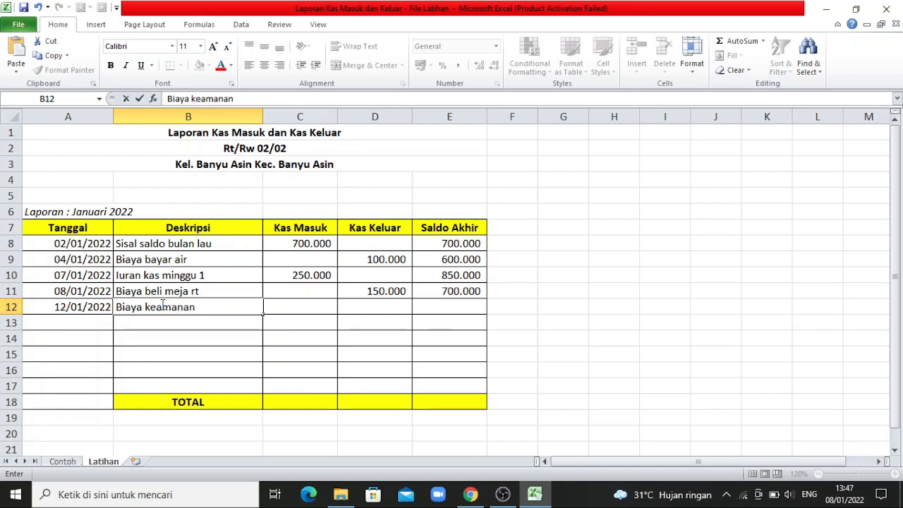
type(" lingkungan")
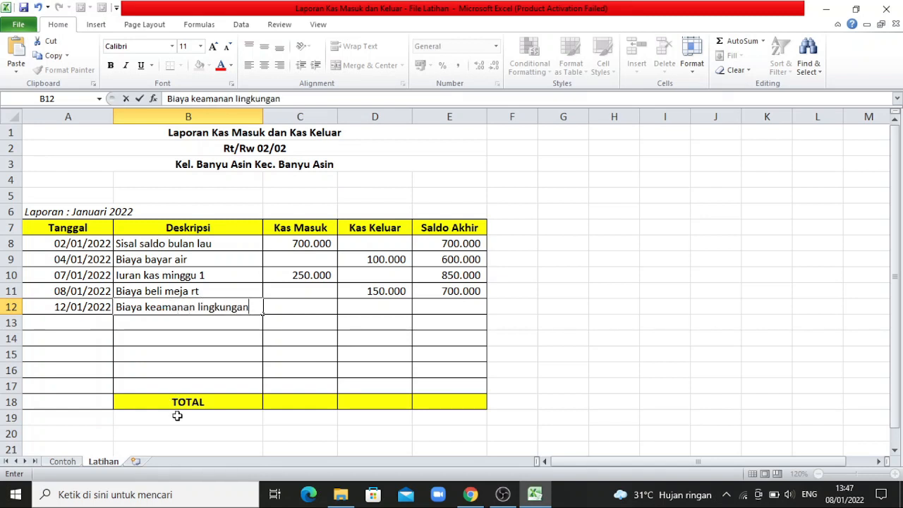
Record 200000 as Kas Keluar in D12 for the neighbourhood security cost.
left_click(370, 306)
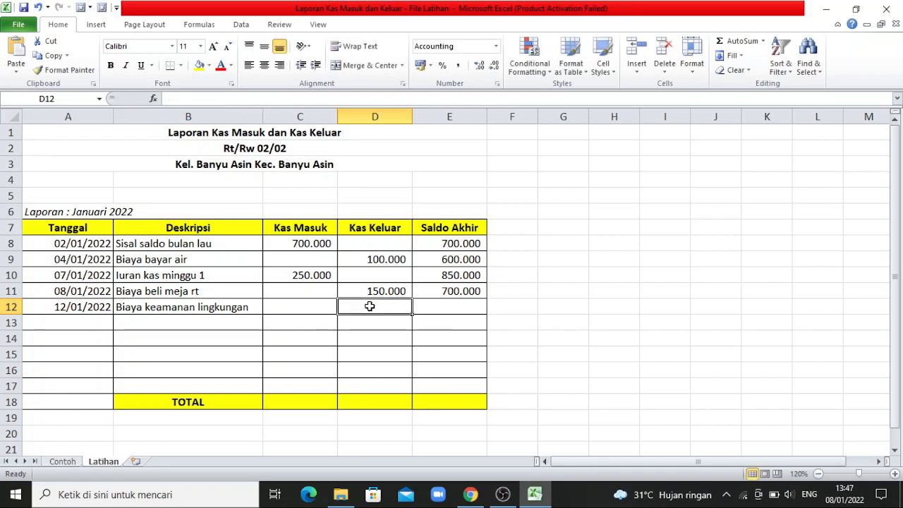
type("2")
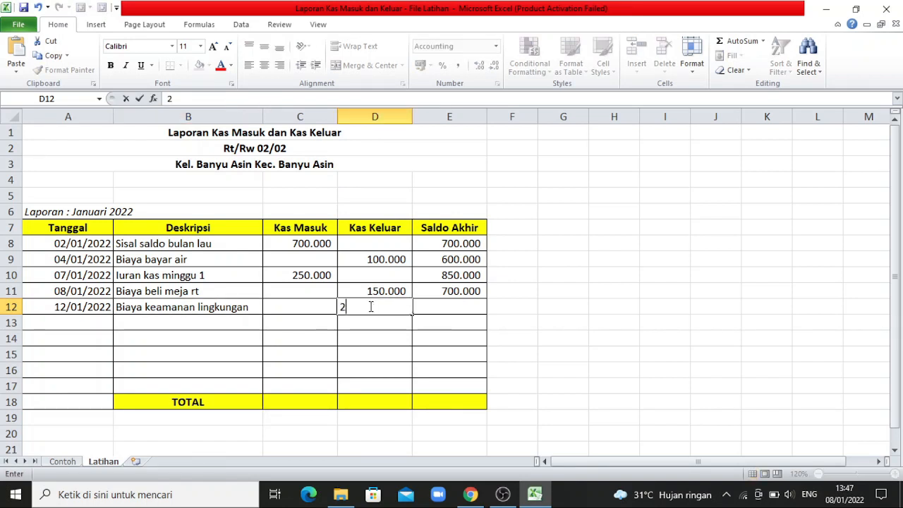
type("00000")
key("Return")
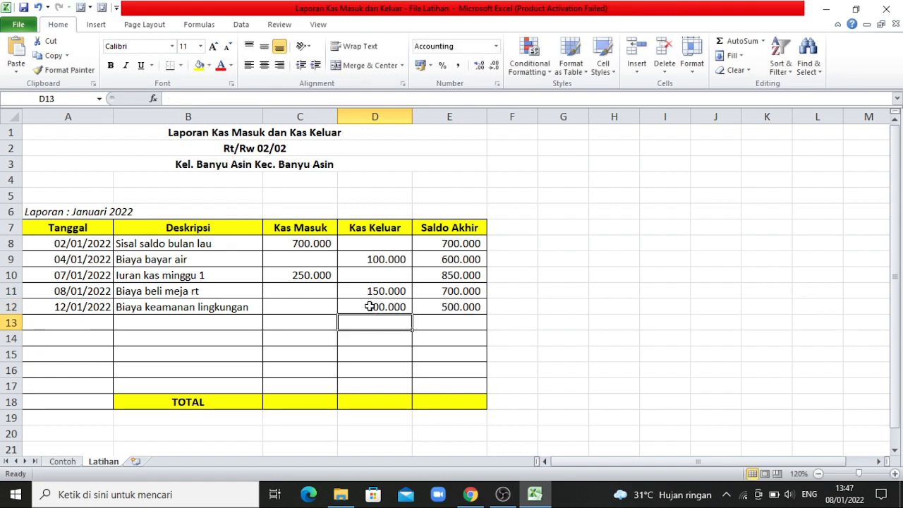
Enter the date 16/01/2022 in A13 and the description "Biaya beli kipas angin" in B13.
left_click(102, 324)
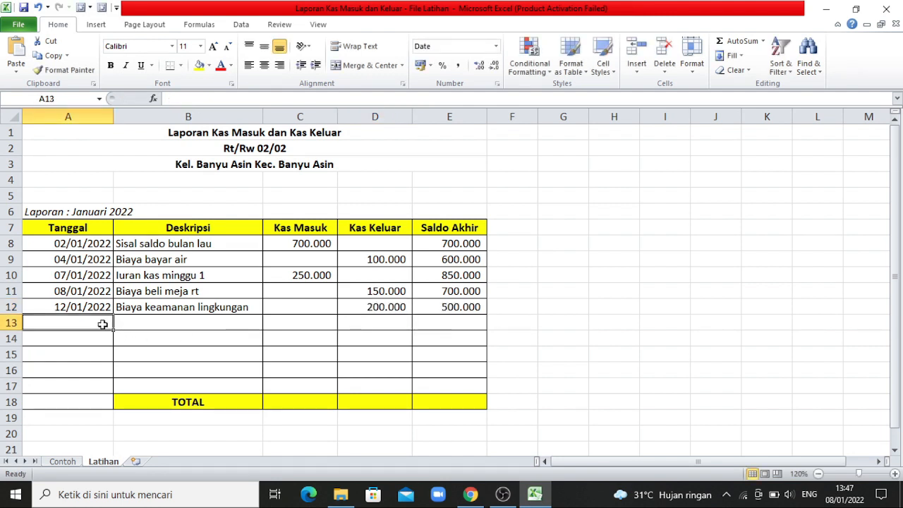
type("16/01")
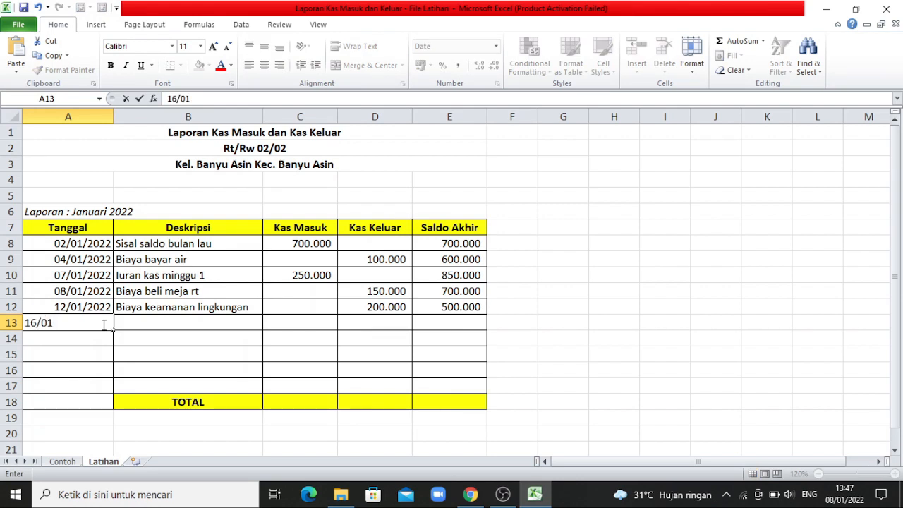
key("Return")
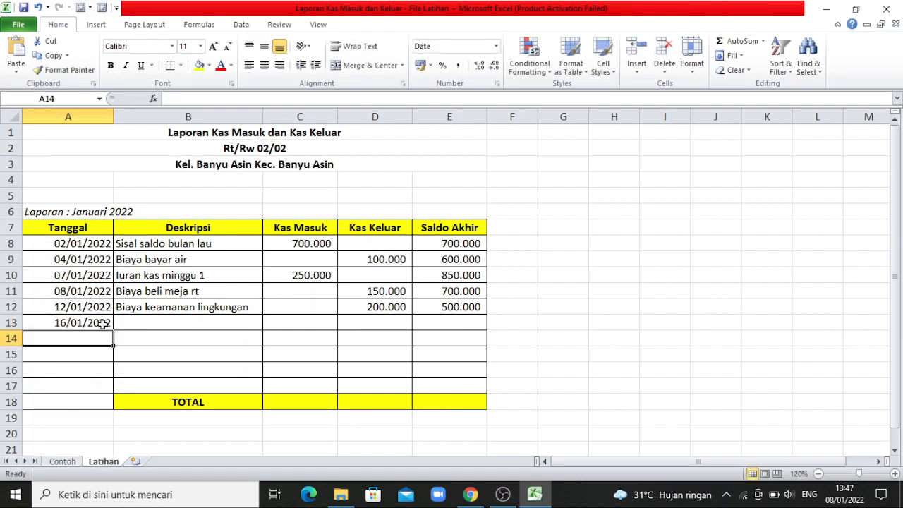
left_click(162, 318)
type("B")
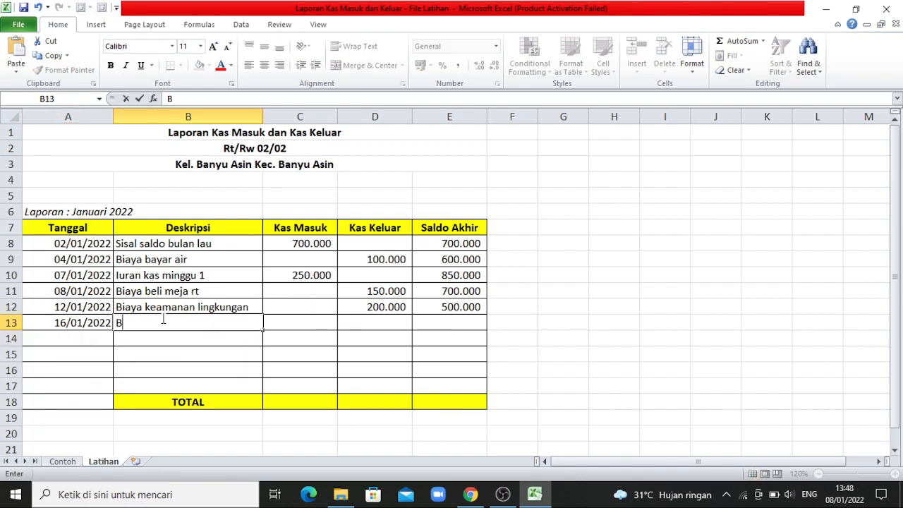
type("iaya beli kipas")
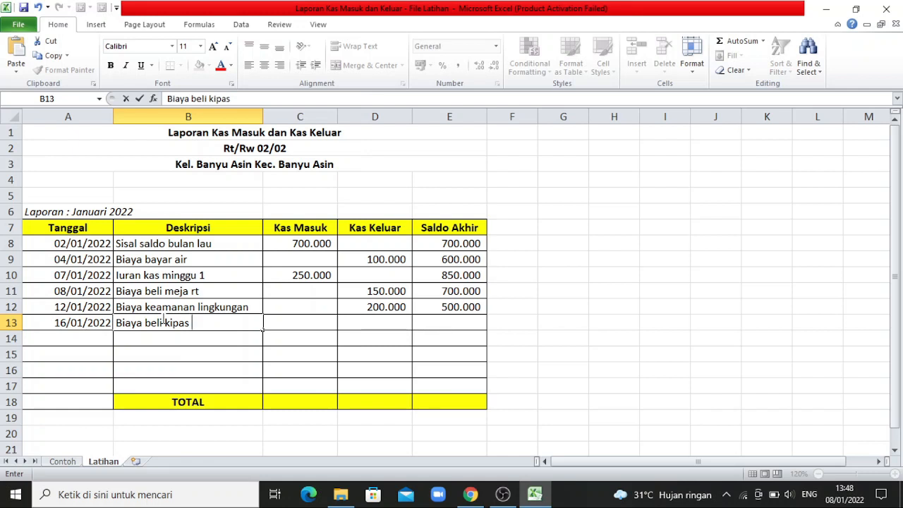
type(" angin")
key("Return")
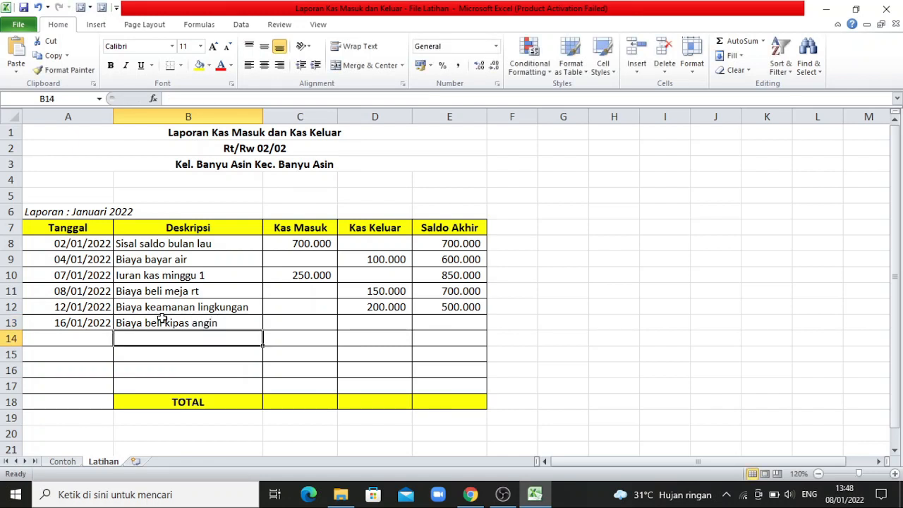
Record 100.000 as Kas Keluar in D13 for the fan purchase.
left_click(366, 319)
type("10")
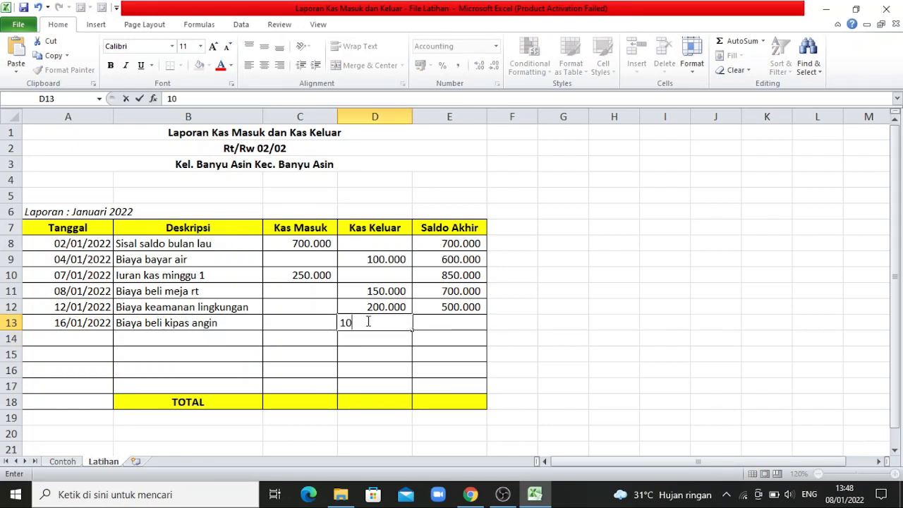
type("0.000")
key("Return")
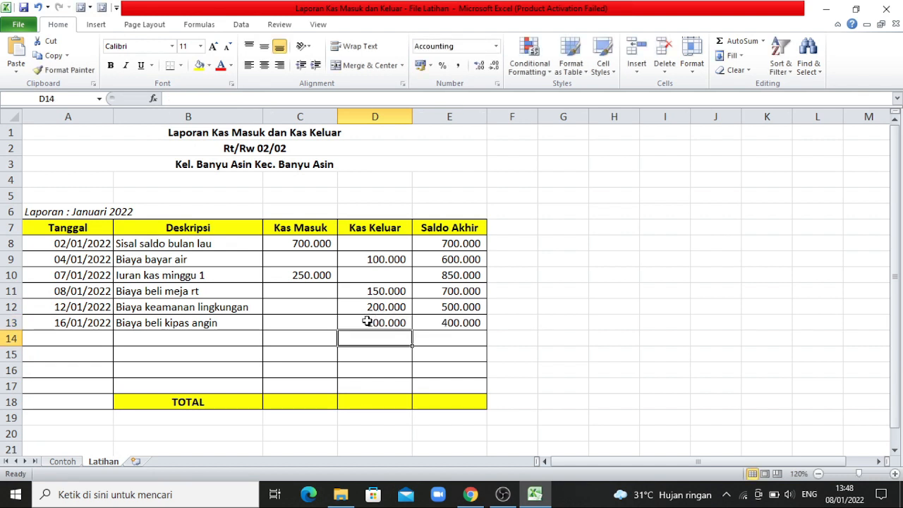
Enter the date 17/01/2022 in A14 and the description "Iuran kas minggu 2" in B14.
left_click(92, 336)
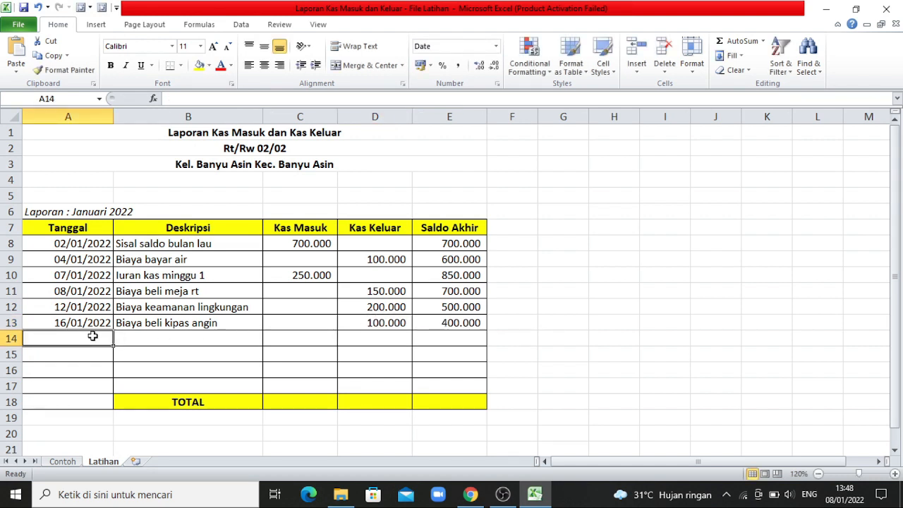
type("1")
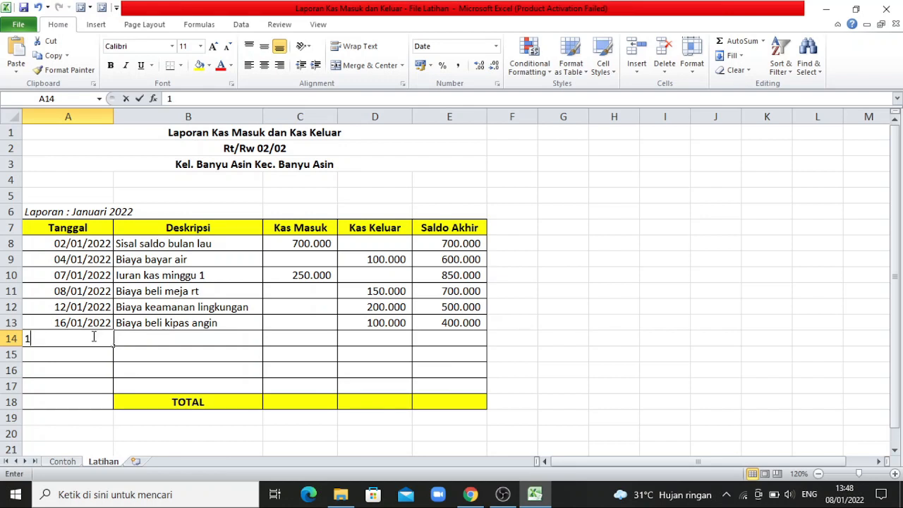
type("7/01")
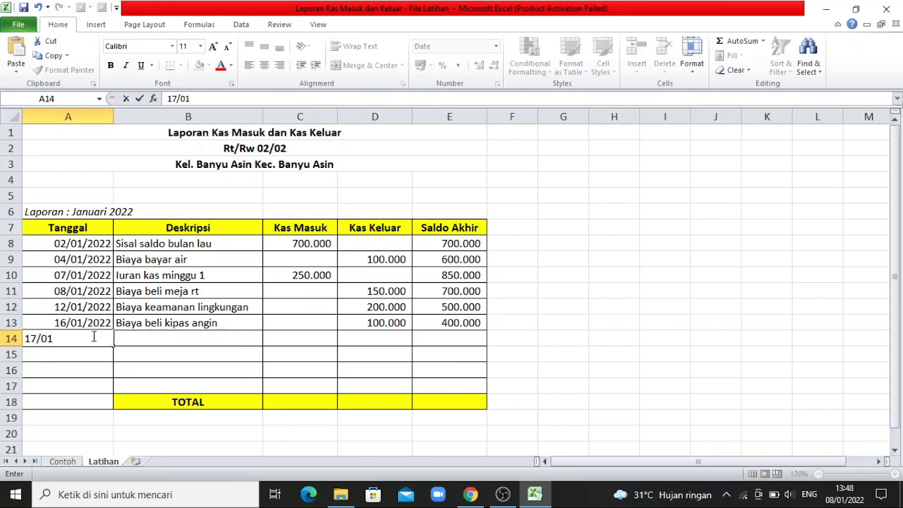
key("Return")
left_click(127, 338)
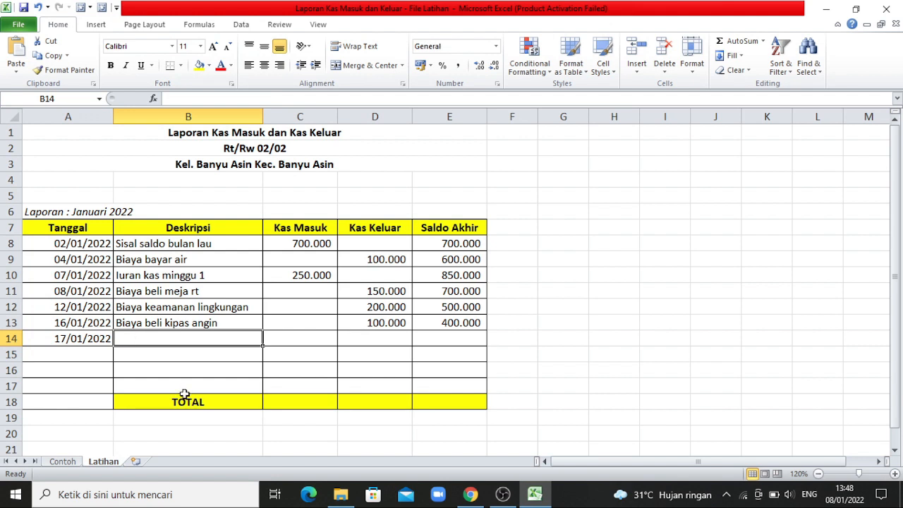
type("Iuran k")
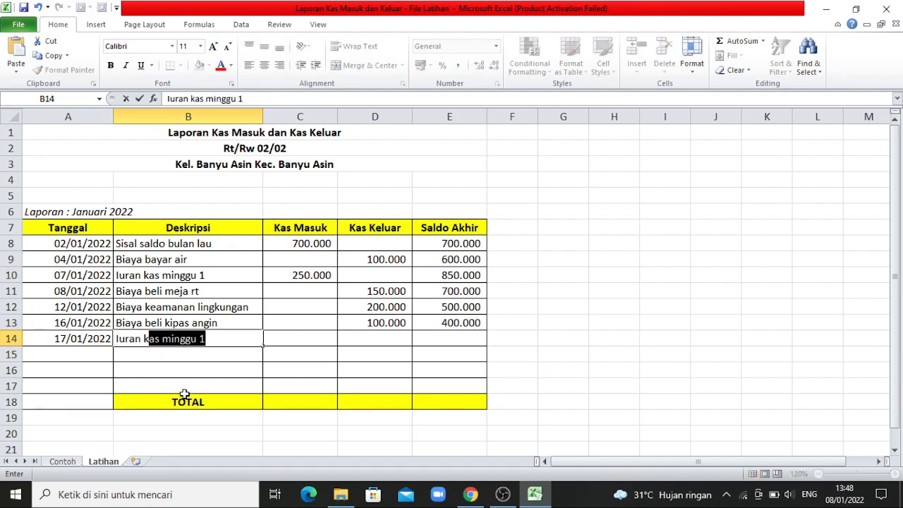
type("as minggu ")
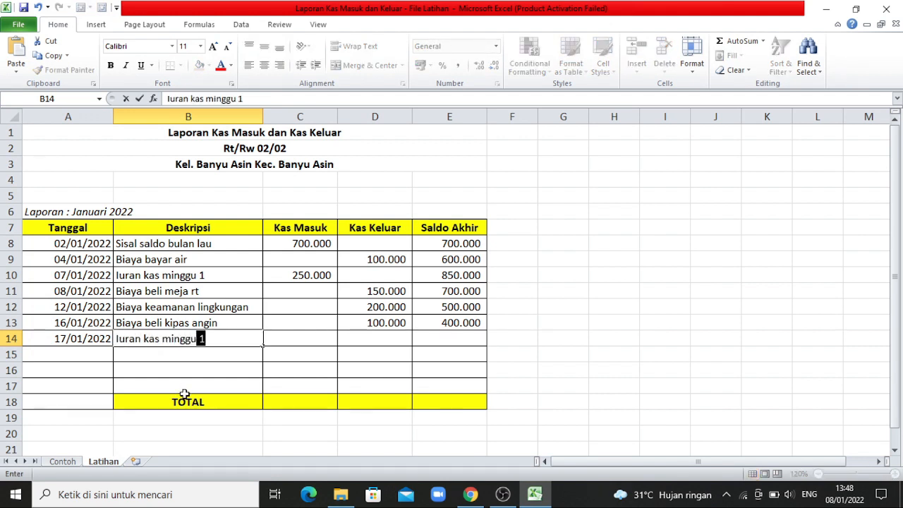
type("2")
key("Return")
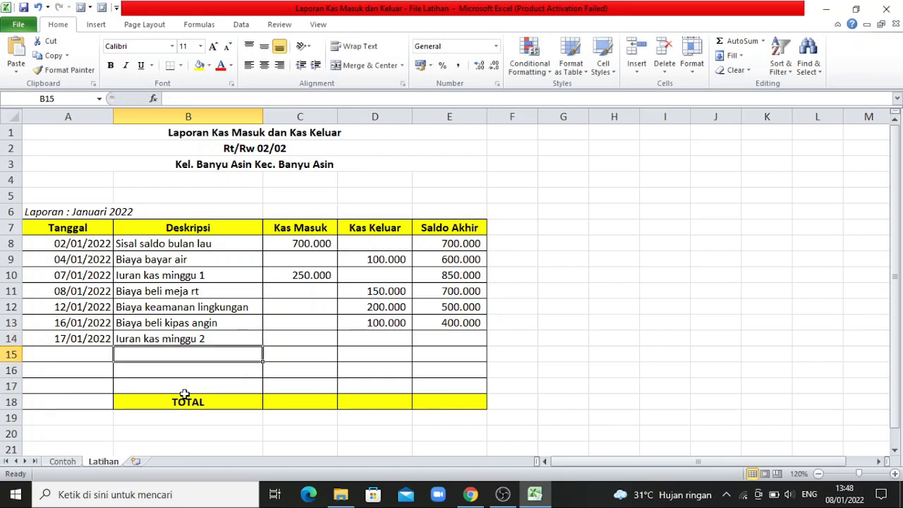
Record 300.000 as Kas Masuk in C14 for the second week's dues.
left_click(323, 333)
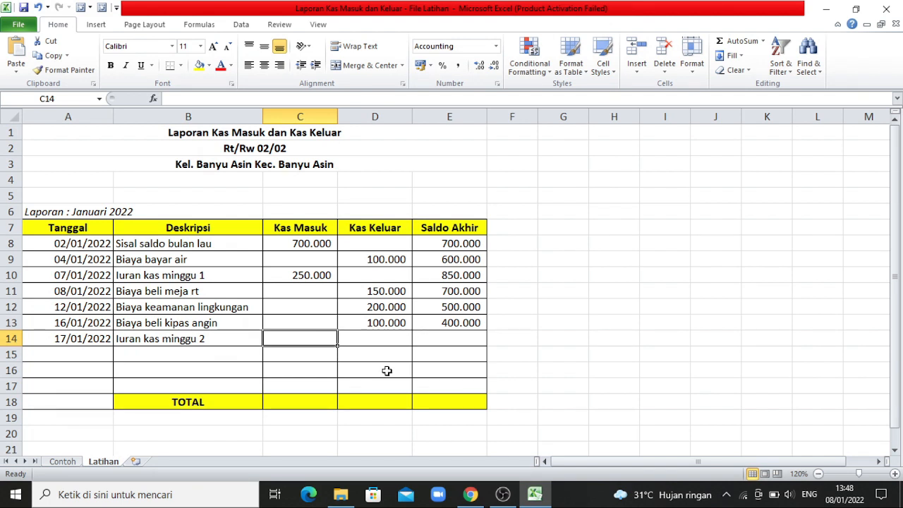
type("30")
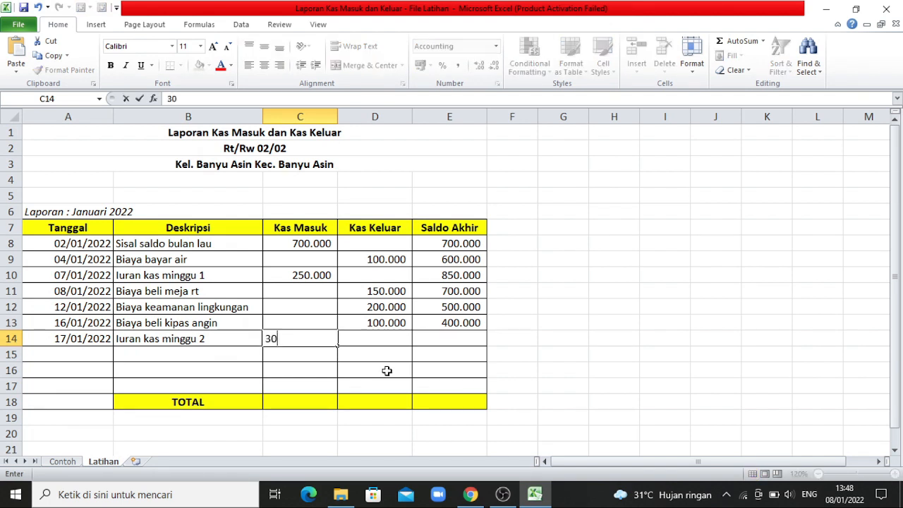
type("0.00000")
key("Return")
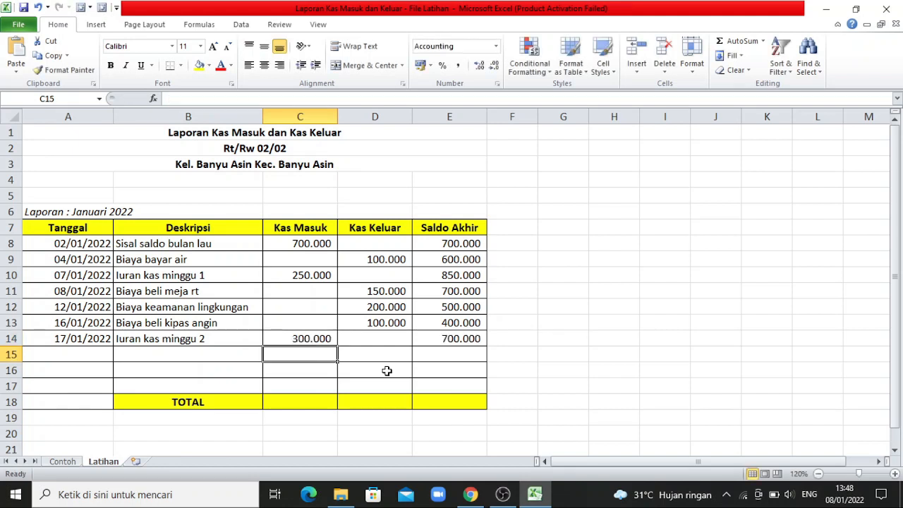
Enter the date 20/01/2022 in A15 and the description "Rapat rt" in B15.
left_click(63, 355)
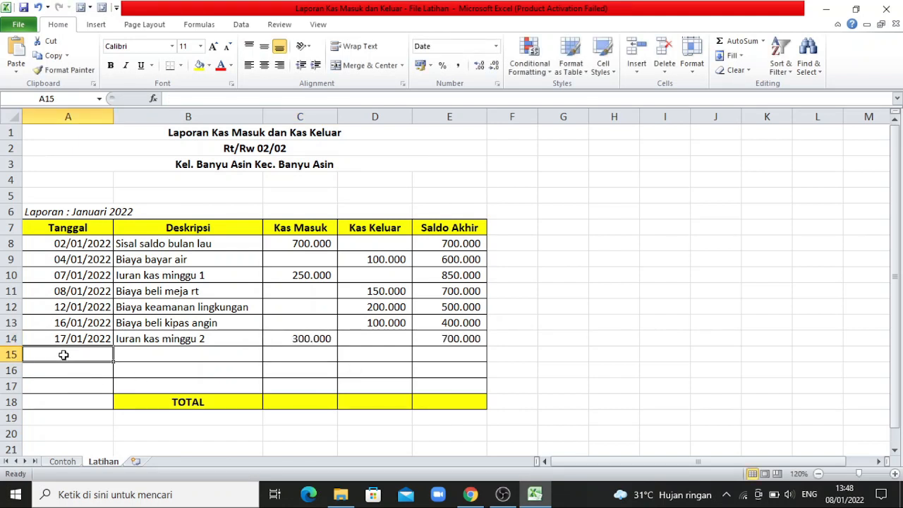
type("0")
key("BackSpace")
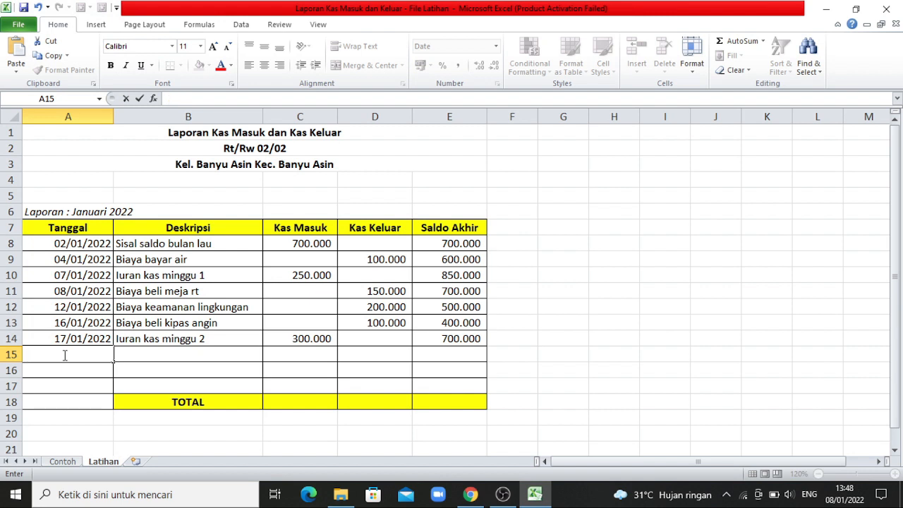
type("20/01")
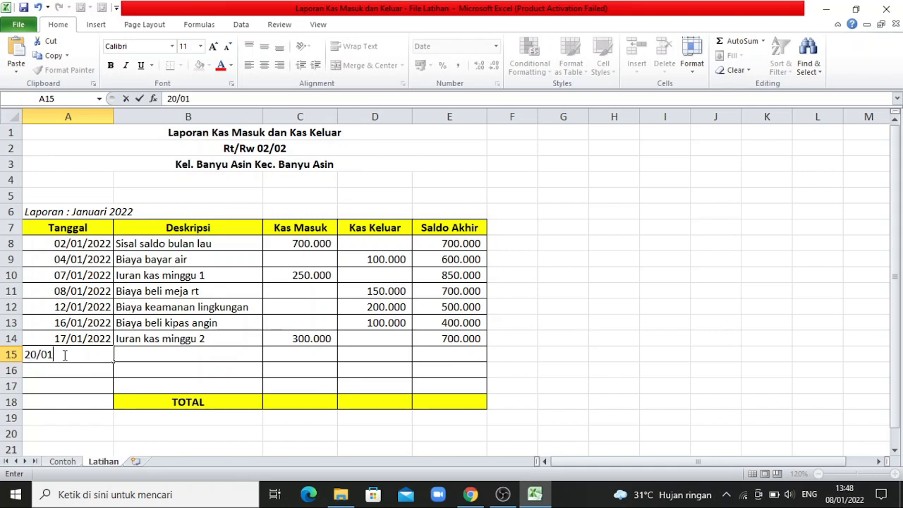
key("Return")
left_click(123, 354)
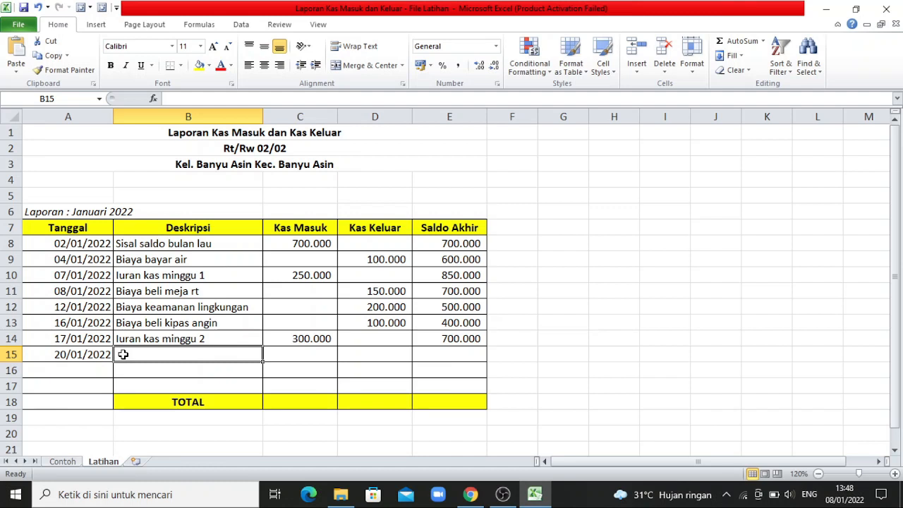
type("Rapat")
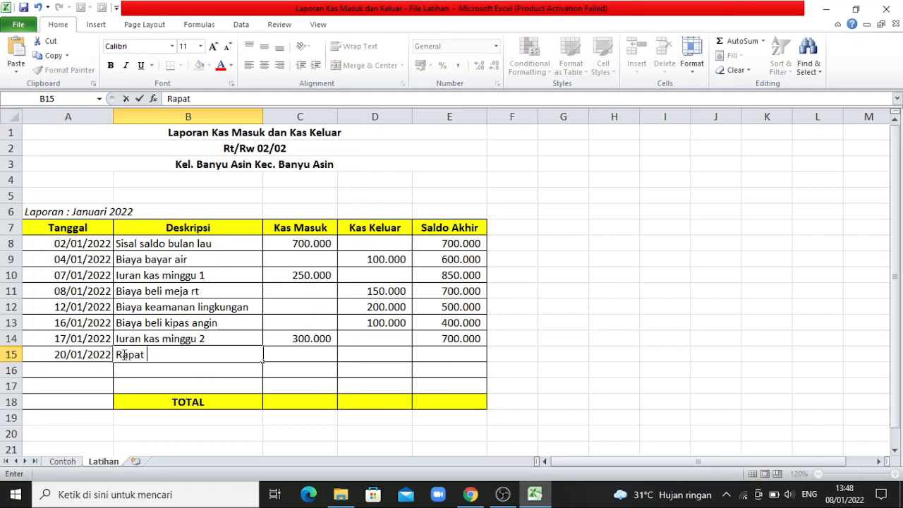
type(" rt")
key("Return")
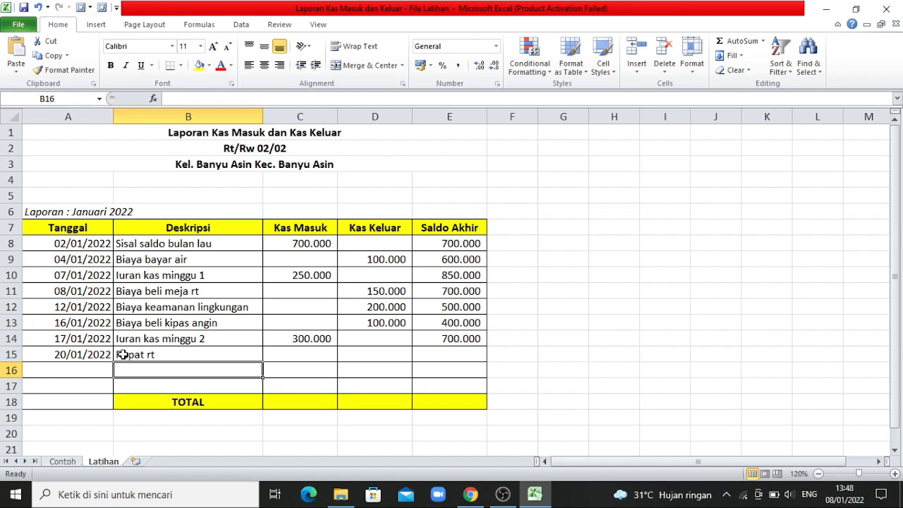
Record 200000 as Kas Keluar in D15 for the RT meeting.
left_click(357, 353)
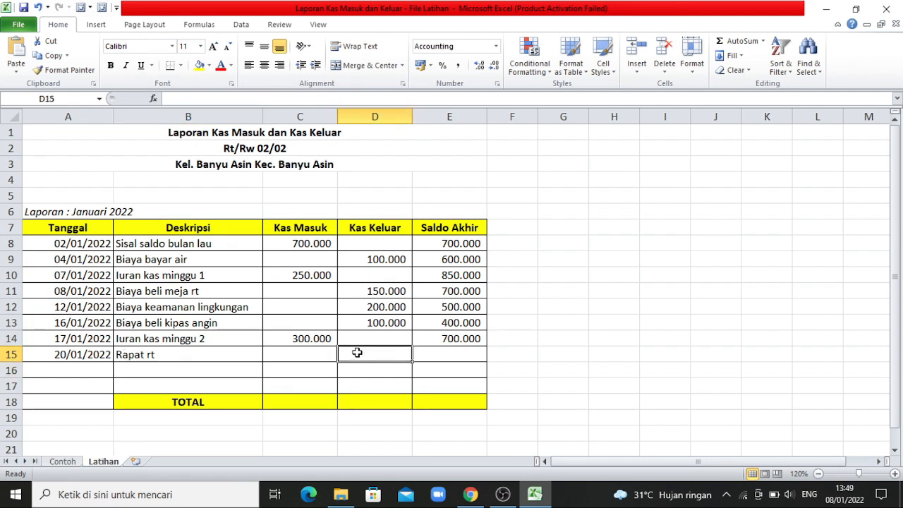
type("200000")
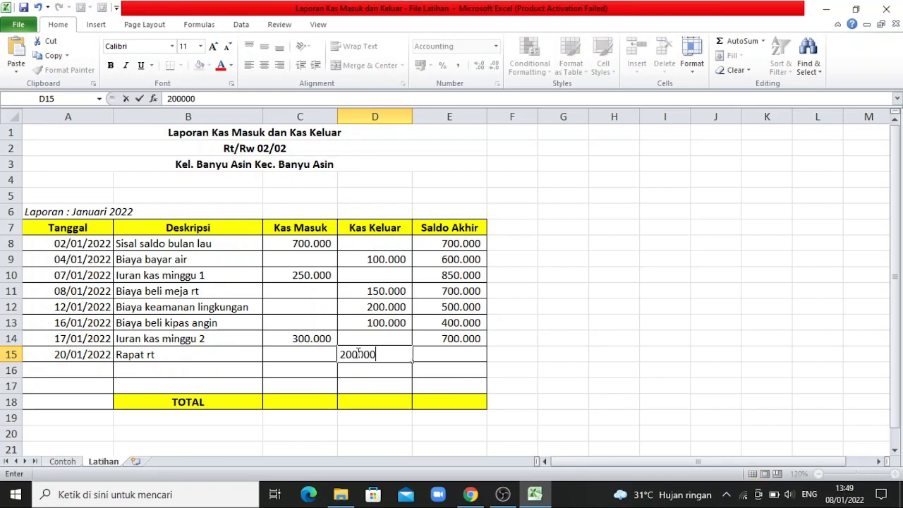
key("Return")
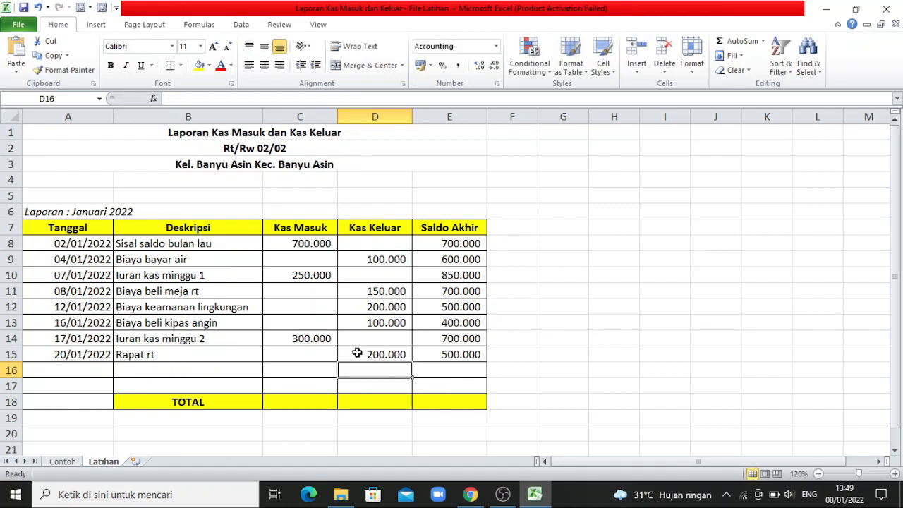
Enter the date 23/01/2022 in A16 and begin the description in B16 with "Biaya".
left_click(110, 371)
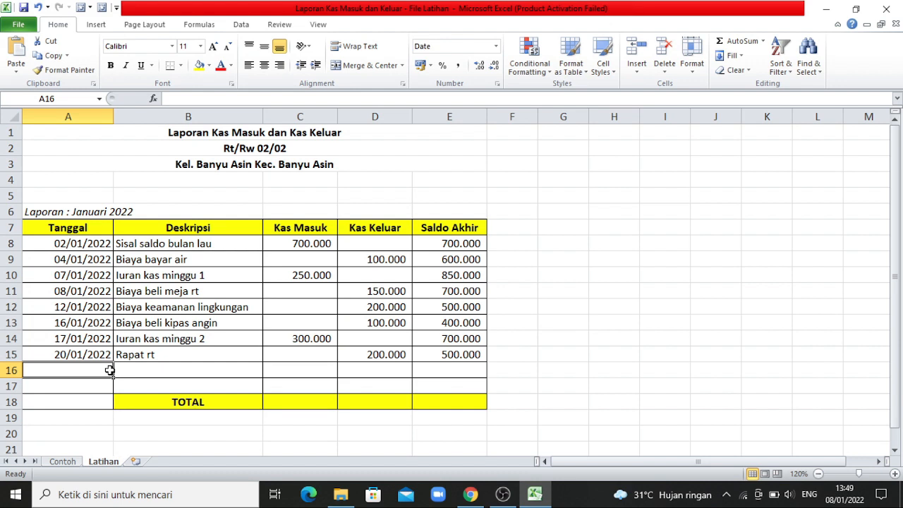
type("23")
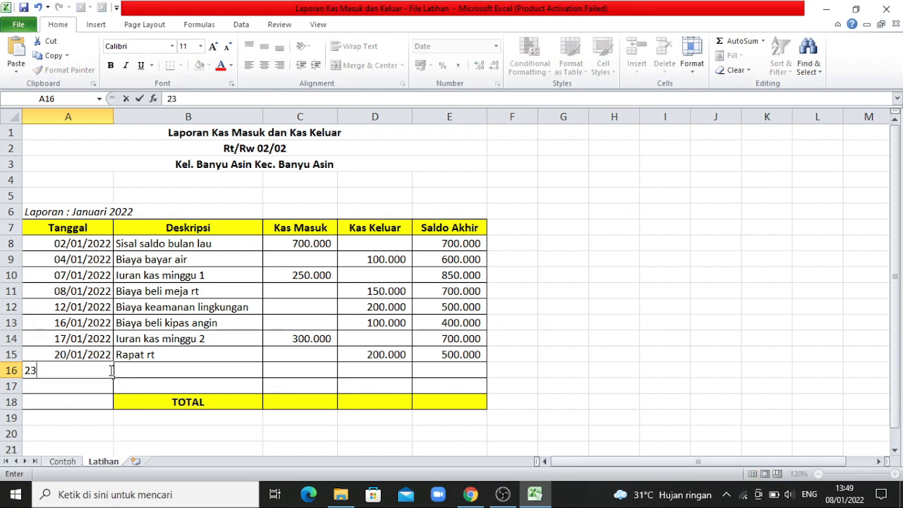
type("/01/2022")
key("Return")
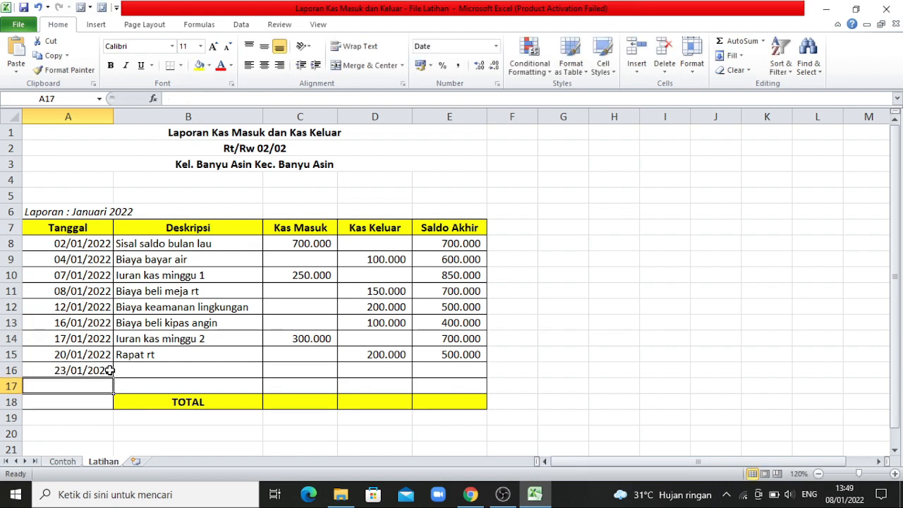
left_click(152, 367)
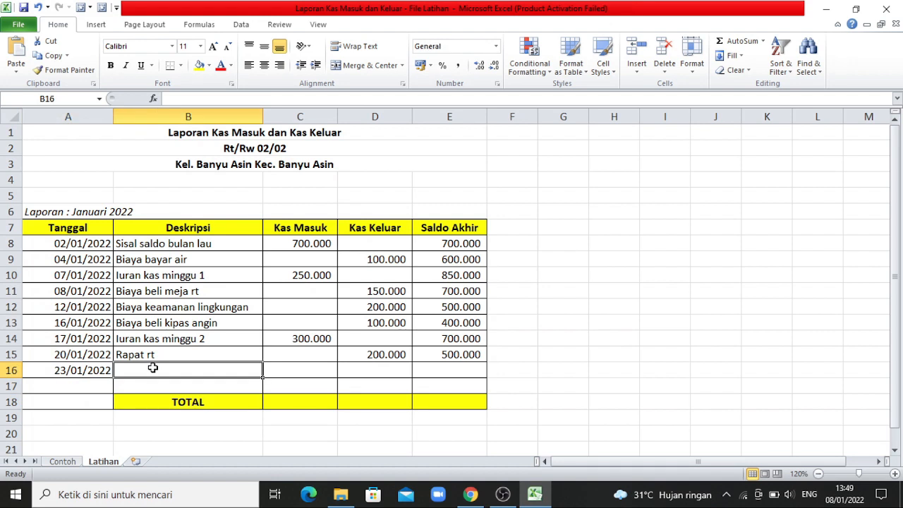
type("Biaya ")
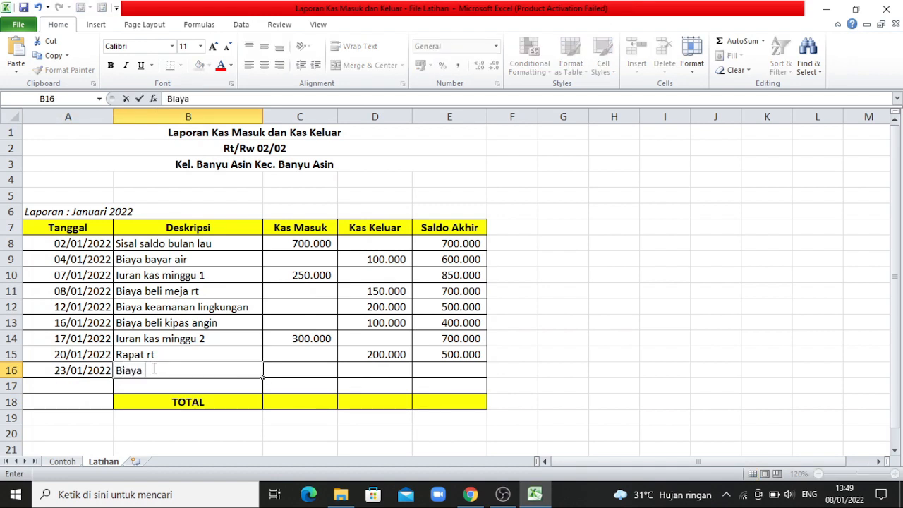
type("akomodasi")
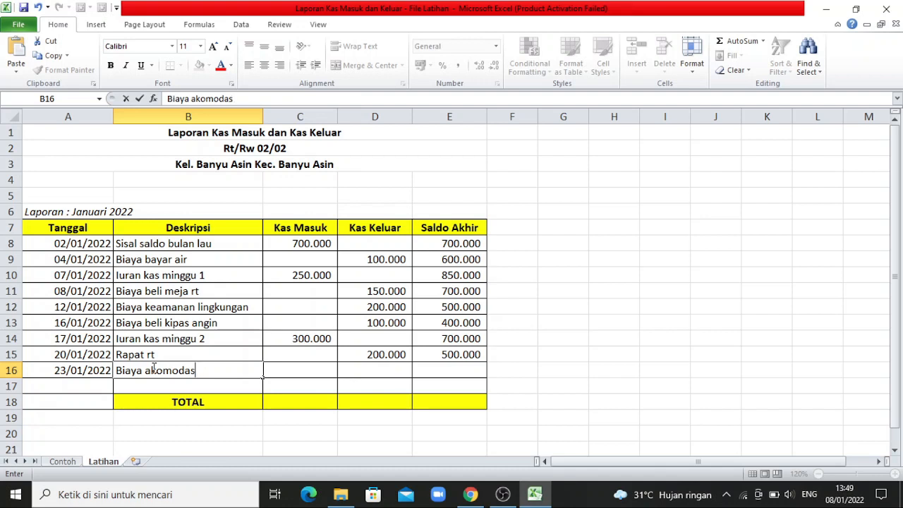
key("BackSpace")
key("BackSpace")
key("BackSpace")
key("BackSpace")
key("BackSpace")
key("BackSpace")
key("BackSpace")
key("BackSpace")
key("BackSpace")
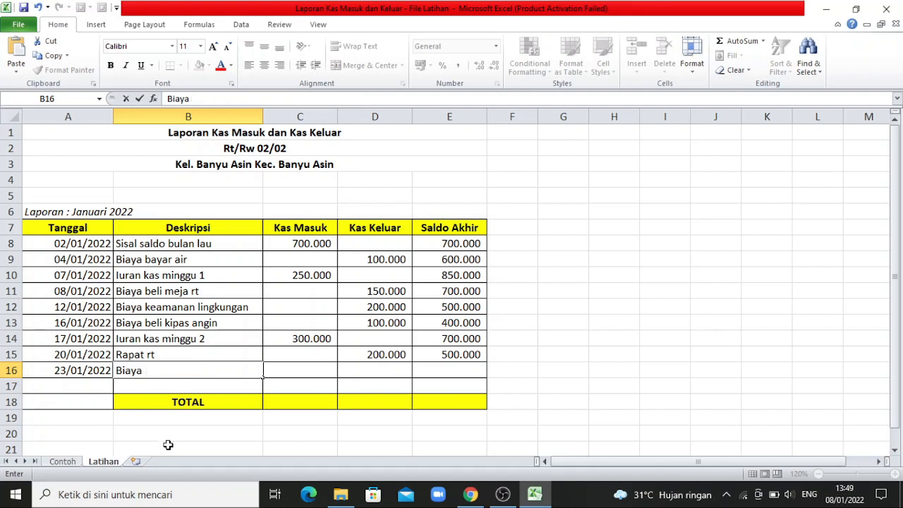
Complete the B16 description as "Biaya bayar wifi" and record 150.000 as its Kas Keluar in D16.
type("bayar ")
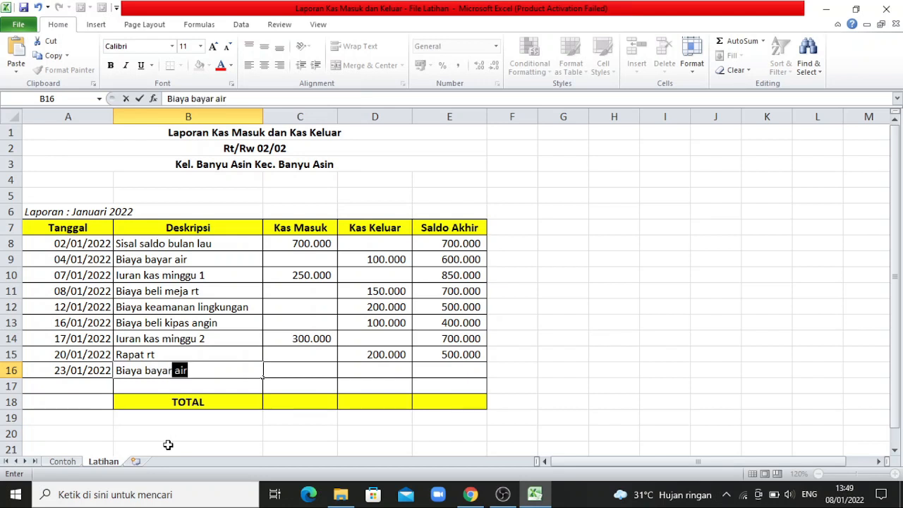
type("wifi")
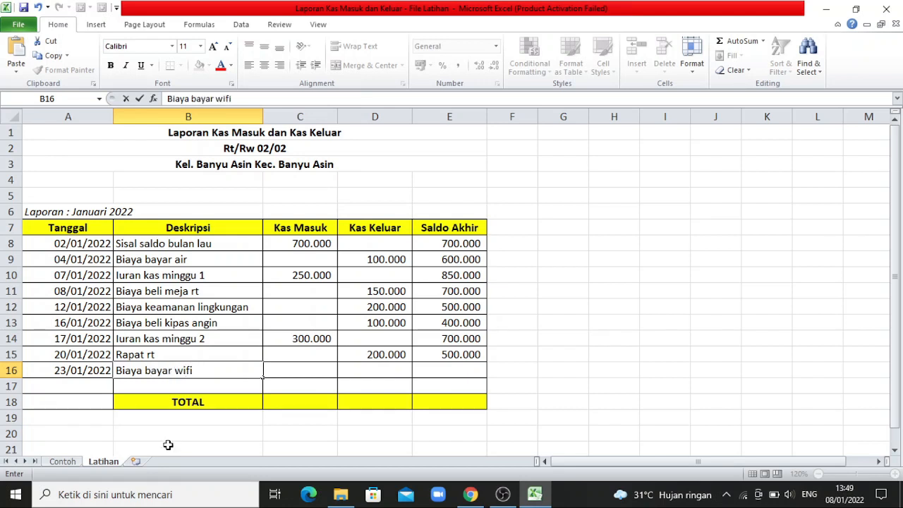
left_click(401, 371)
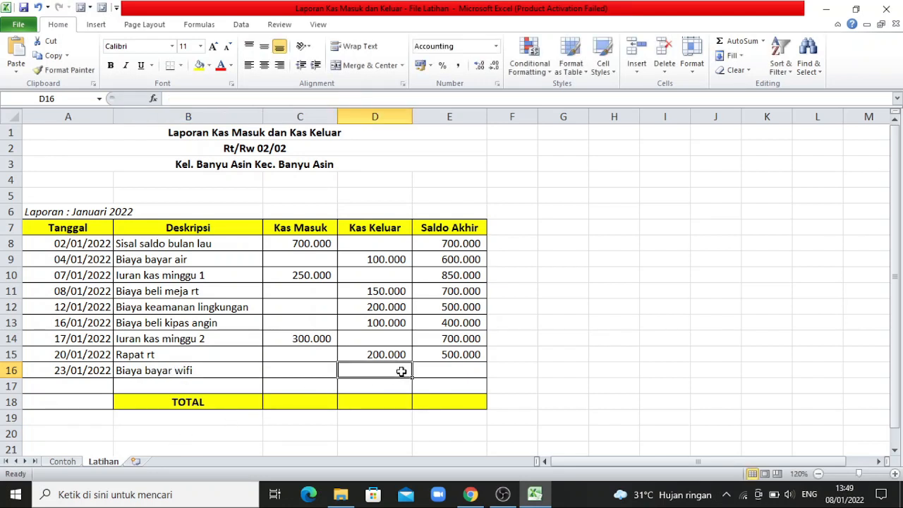
type("150")
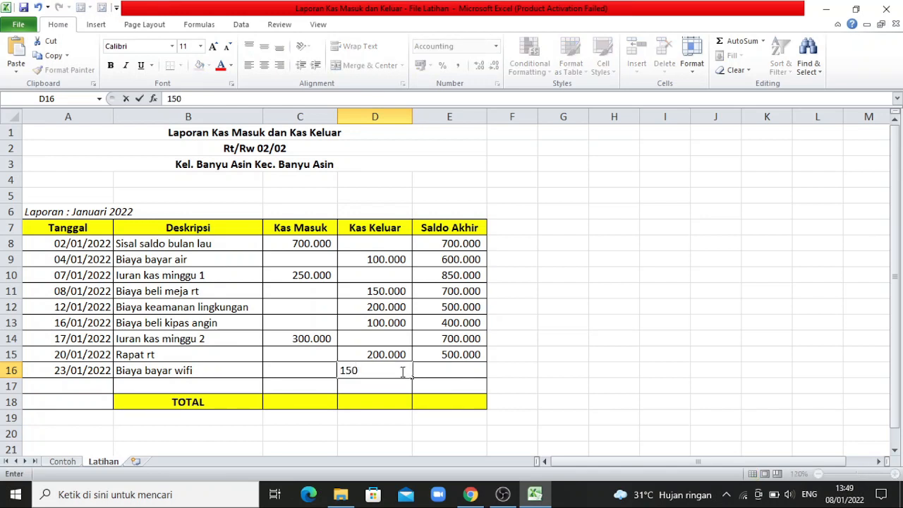
type(".000")
key("Return")
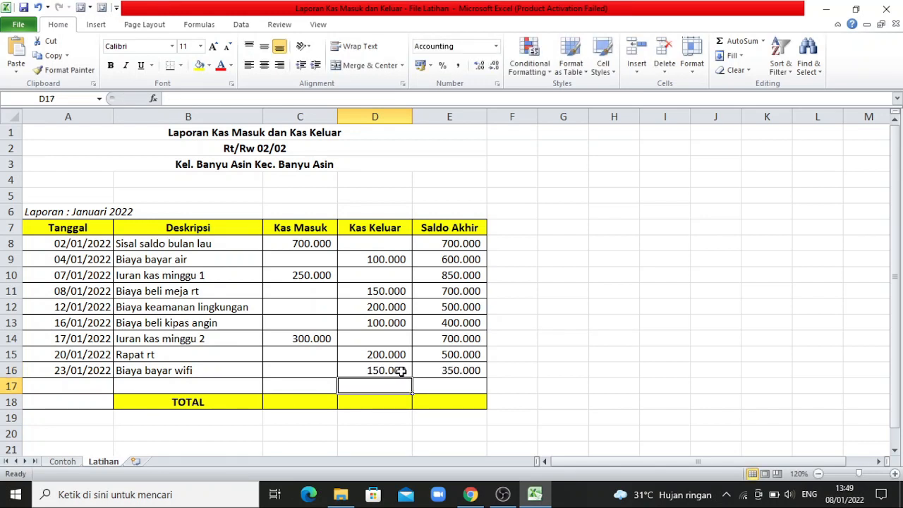
Enter the date 25/01/2022 in A17 for the last entry row above the total.
left_click(97, 386)
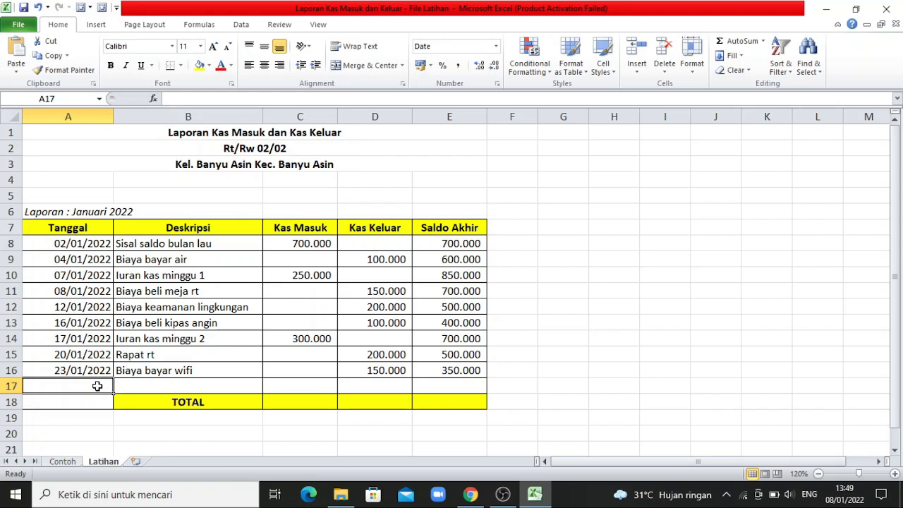
type("15")
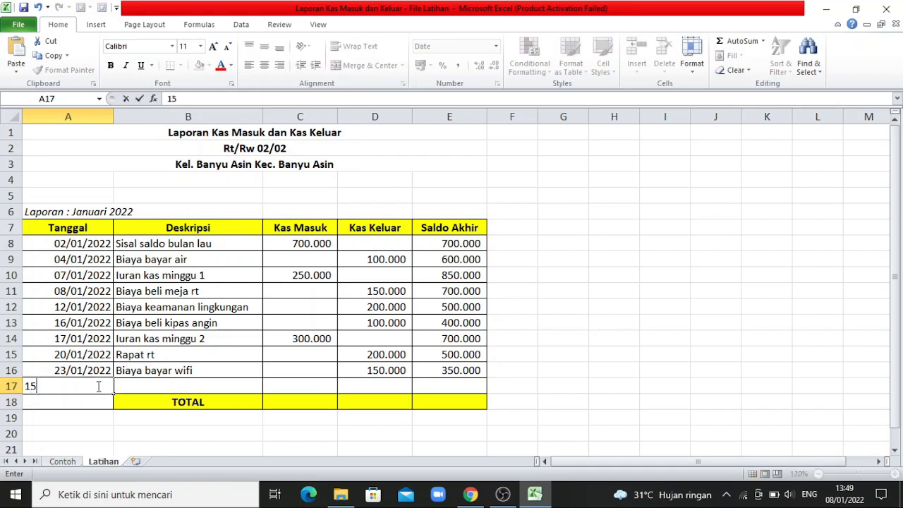
key("BackSpace")
key("BackSpace")
type("25/01")
key("Return")
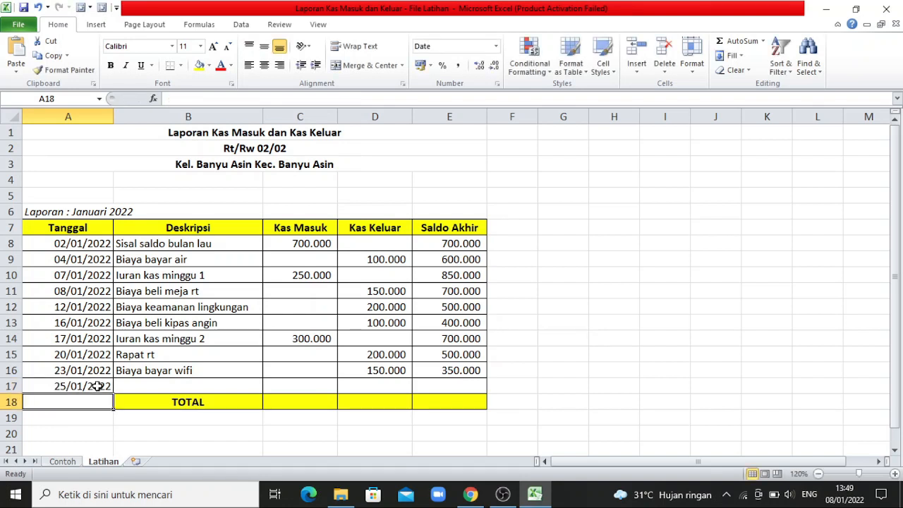
Enter the description "Konsumsi kegiatan rt" in B17.
left_click(131, 381)
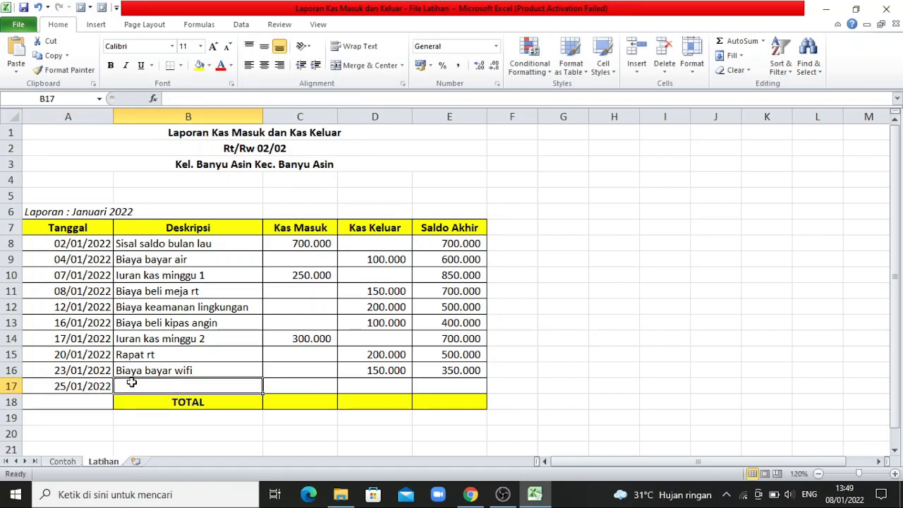
type("Ko")
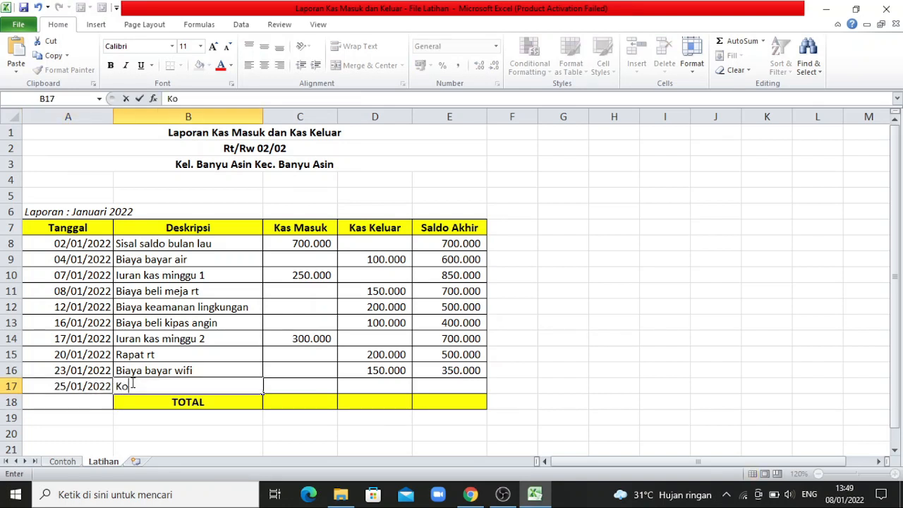
type("nsumsi")
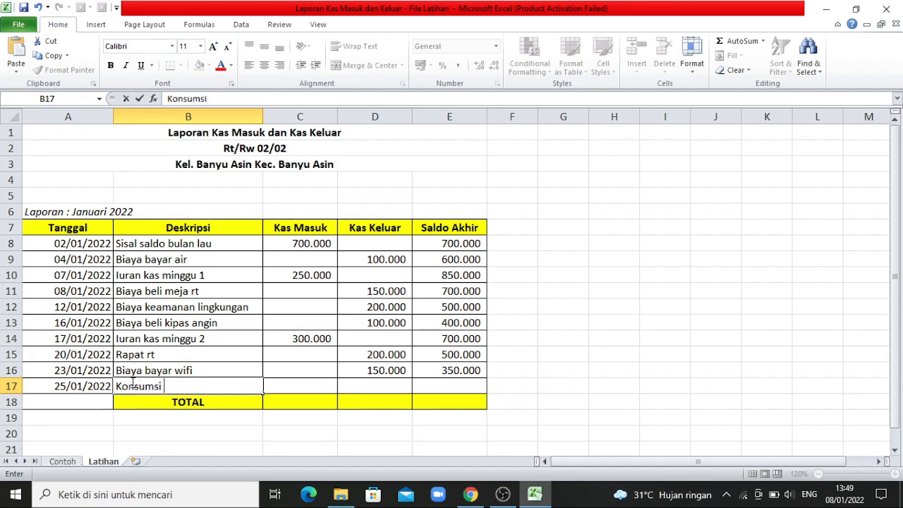
type(" kegiatan RT")
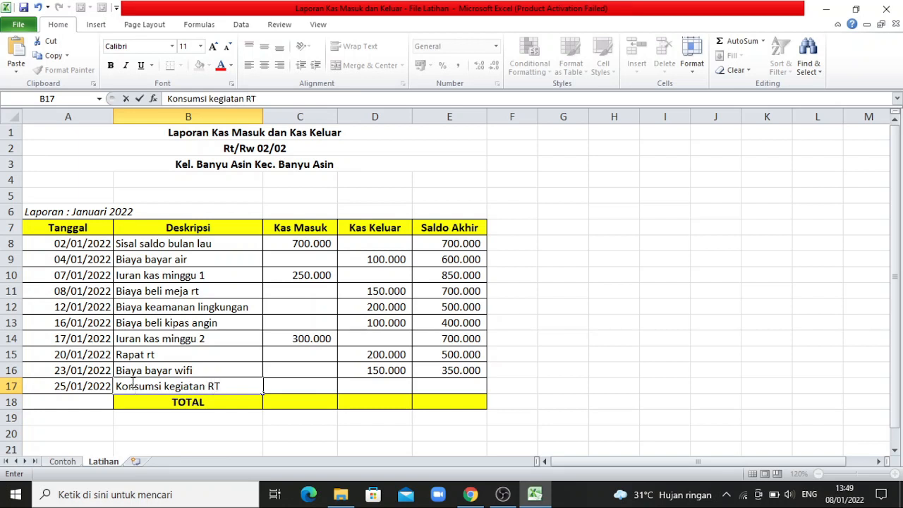
key("BackSpace")
key("BackSpace")
type("rt")
key("Return")
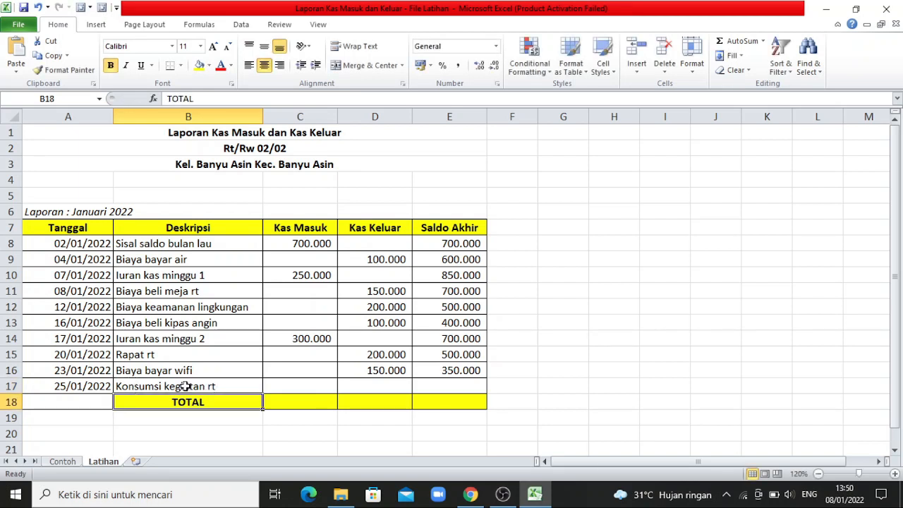
Record 175.000 as Kas Keluar in D17 for the RT activity's consumption.
left_click(354, 388)
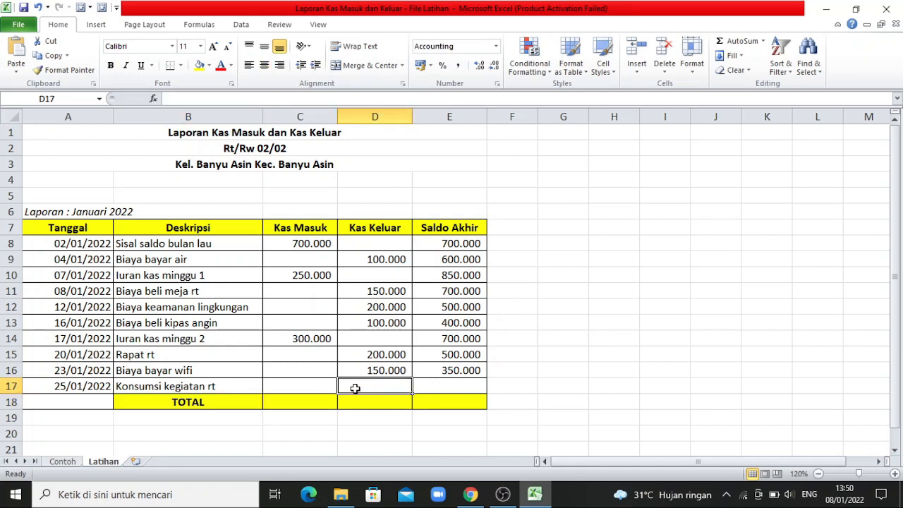
type("175")
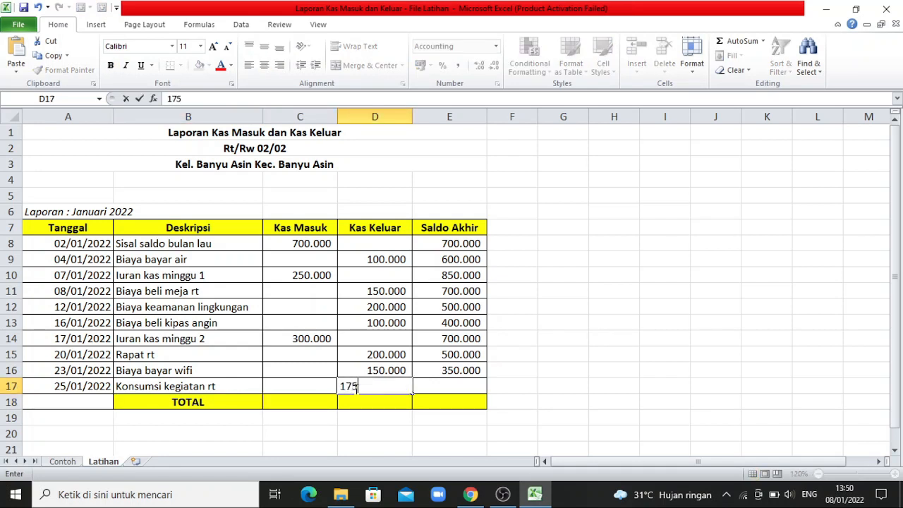
type(".000")
key("Return")
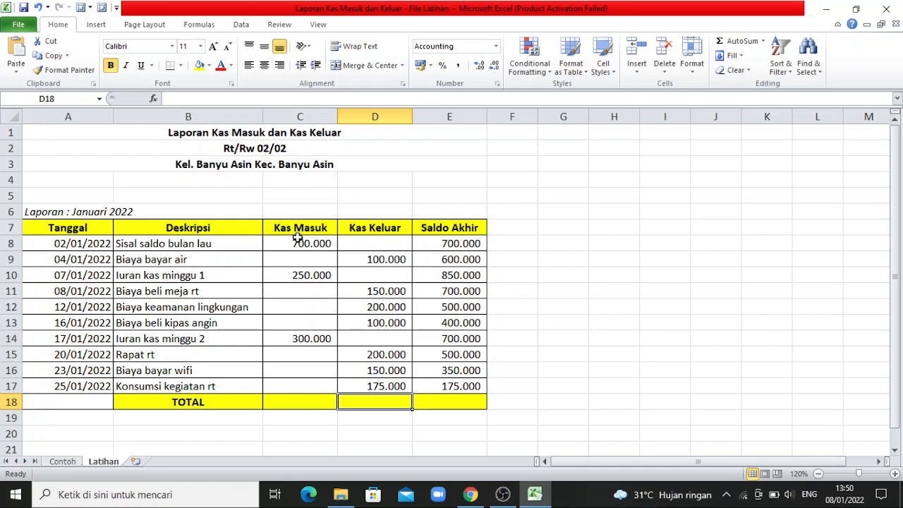
Total the Kas Masuk column in C18 with the formula =SUM(C8:C17).
left_click(300, 401)
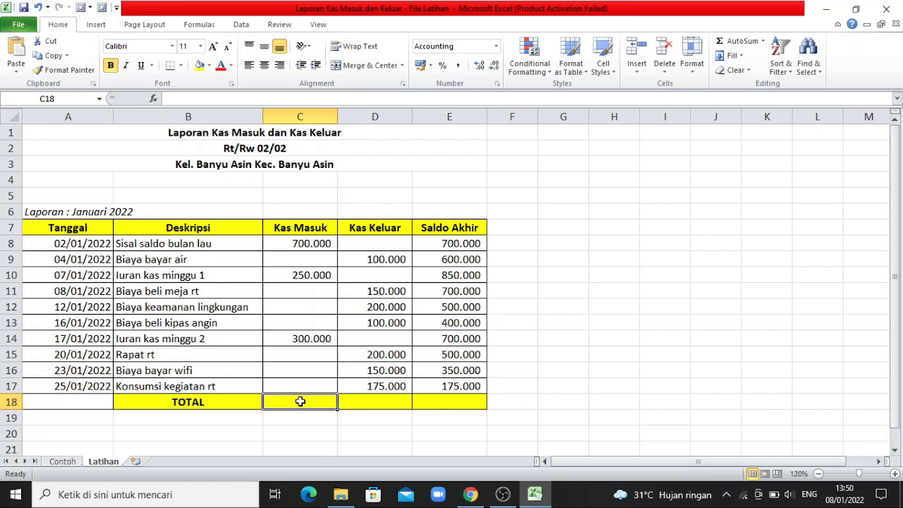
type("=SU")
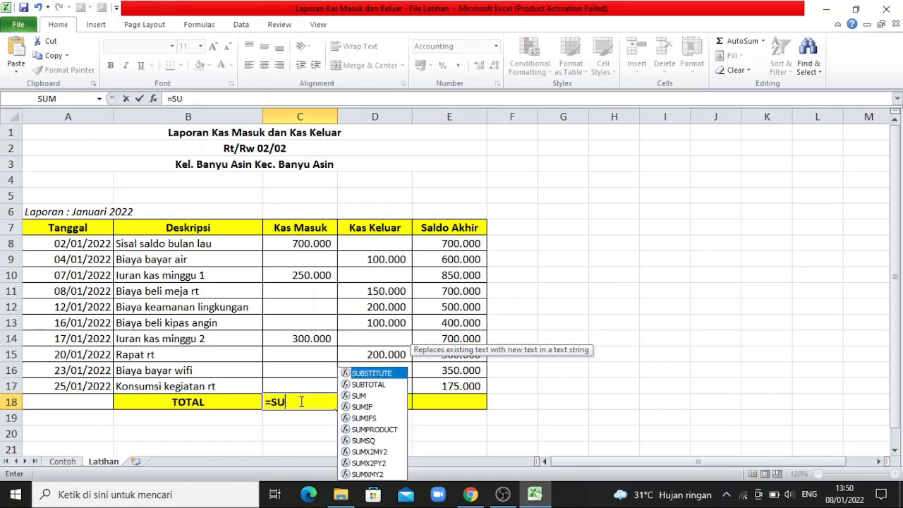
type("M(")
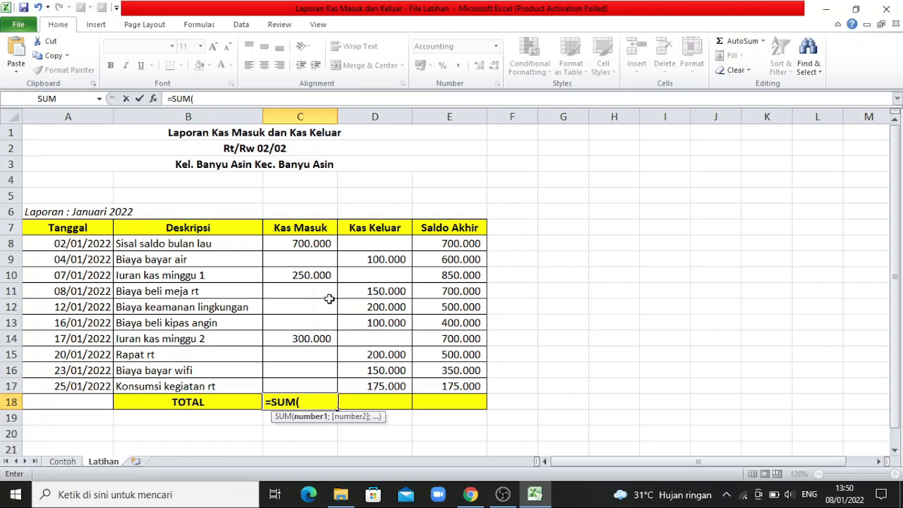
left_click(307, 242)
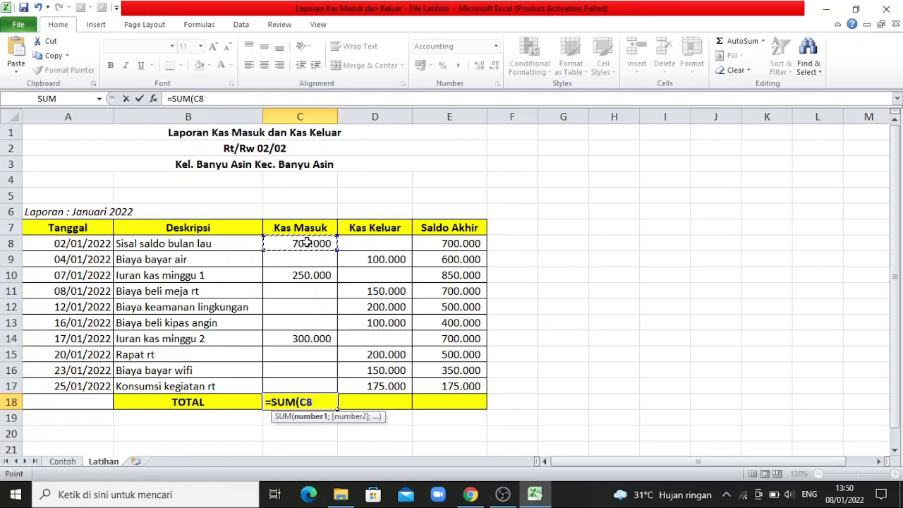
left_click_drag(307, 242, 304, 383)
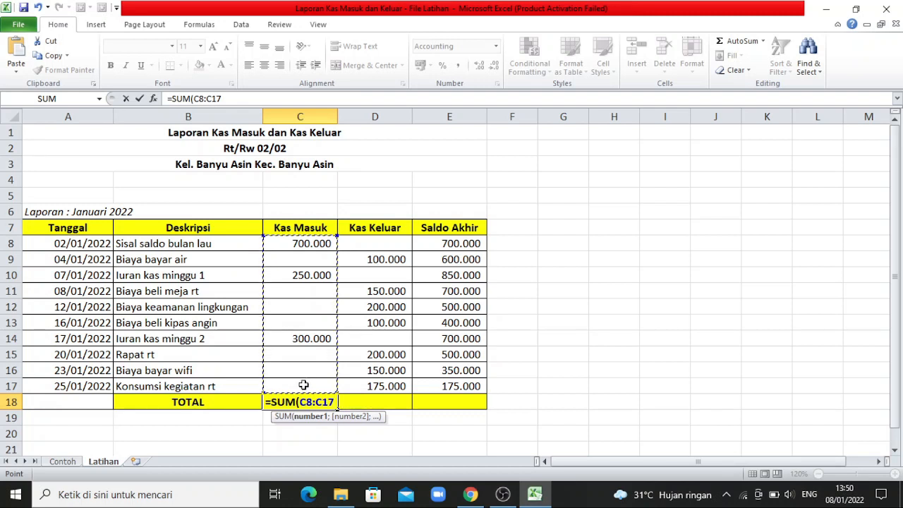
type(")")
key("Return")
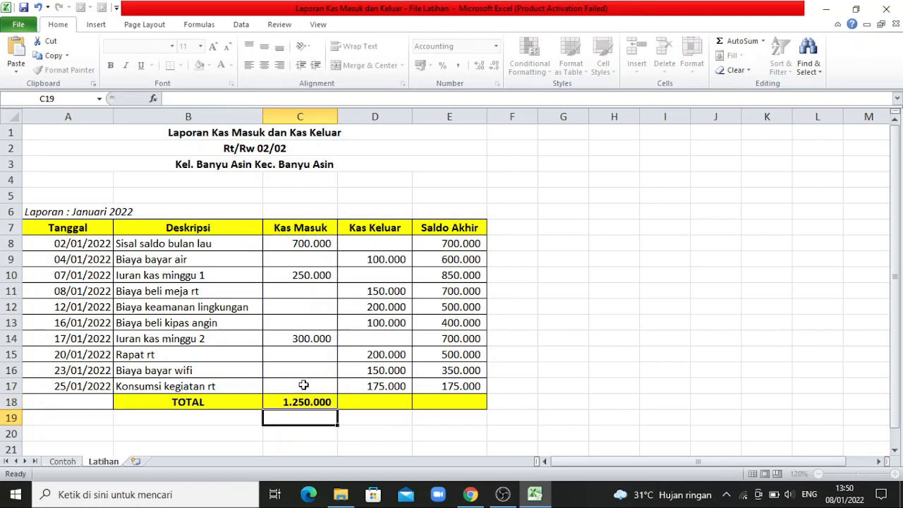
Total the Kas Keluar column in D18 with the formula =SUM(D8:D17).
left_click(361, 403)
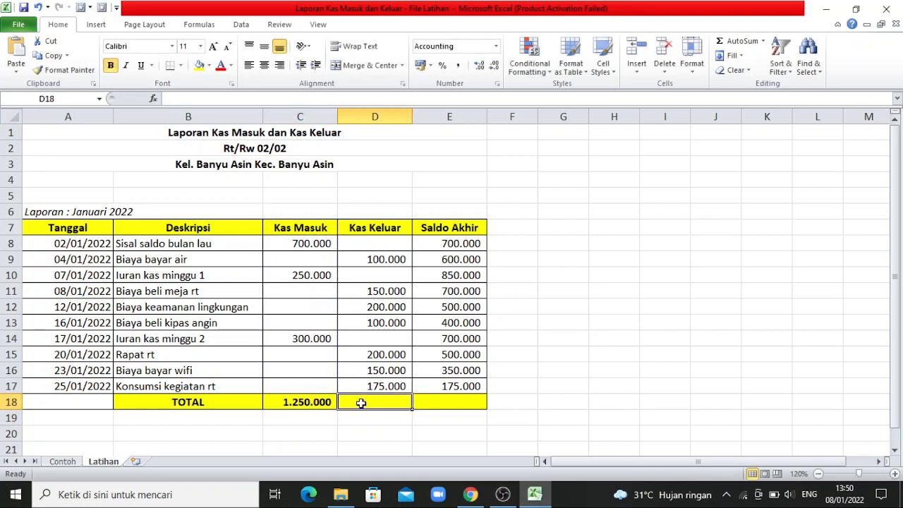
type("=")
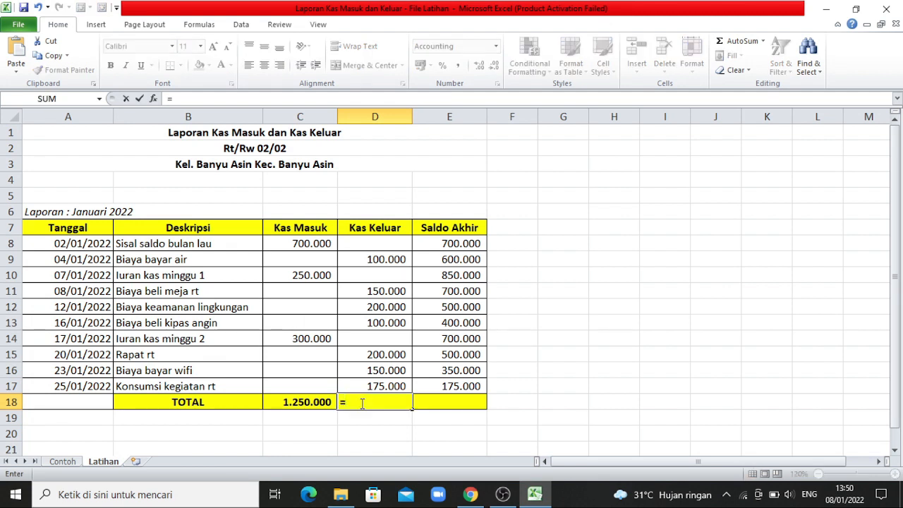
type("SUM")
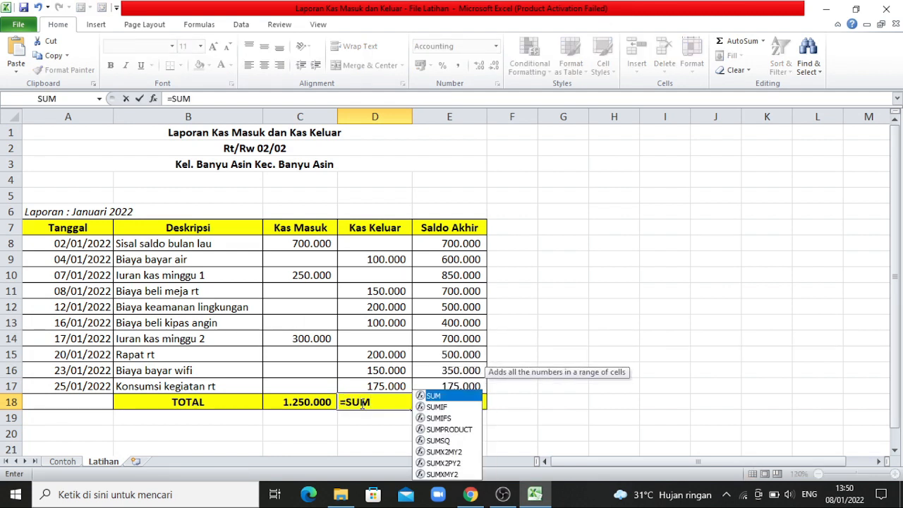
type("(")
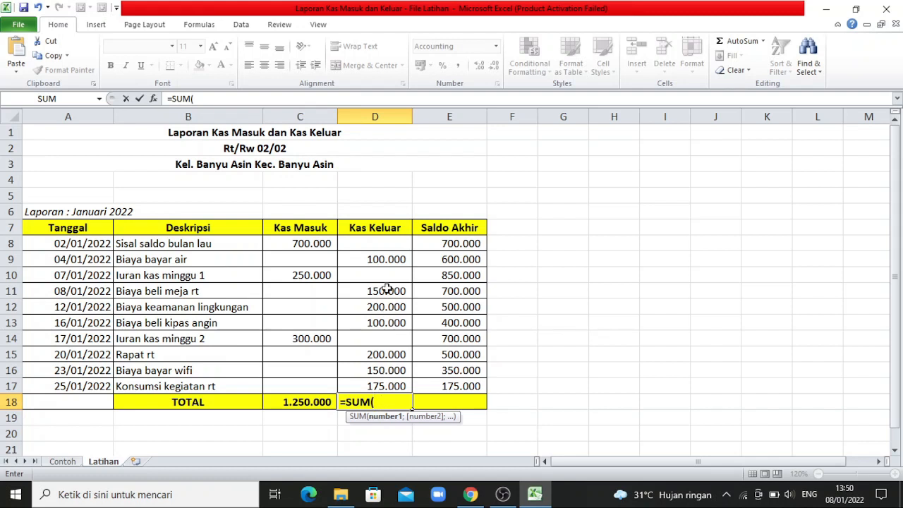
left_click(384, 244)
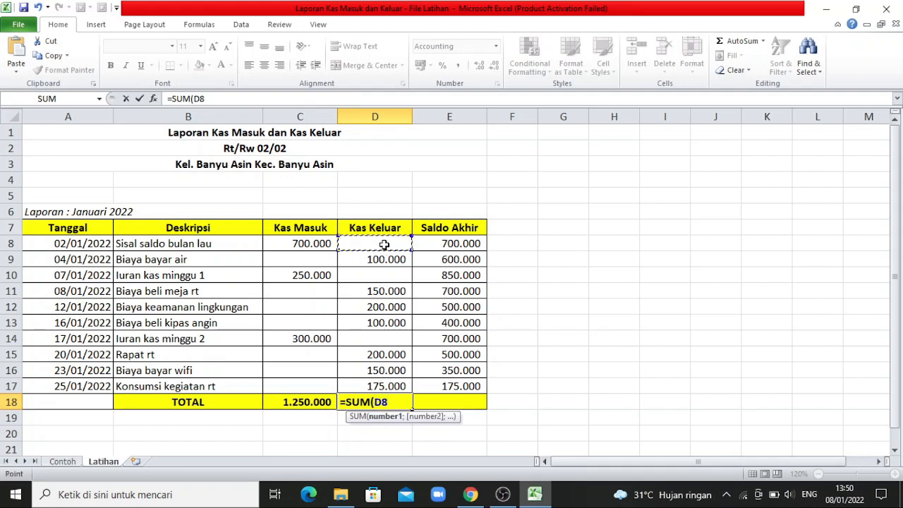
left_click_drag(384, 251, 392, 385)
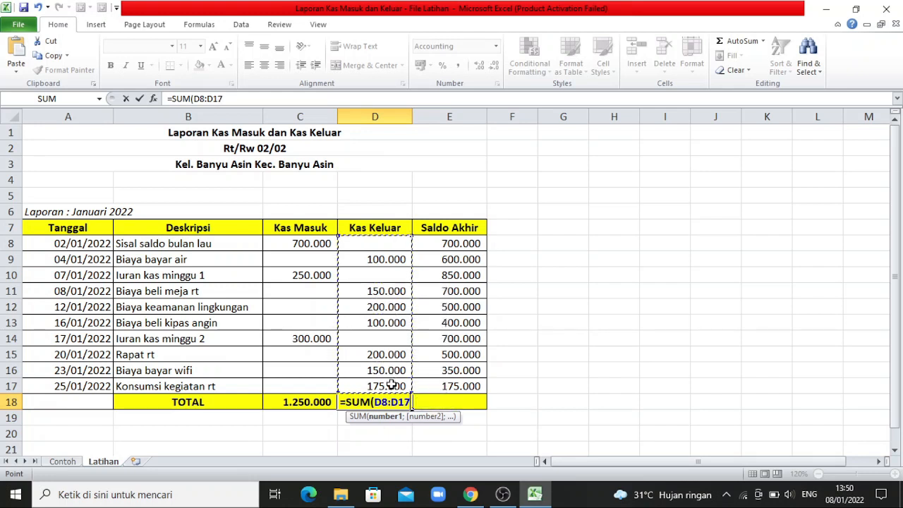
type(")")
key("Return")
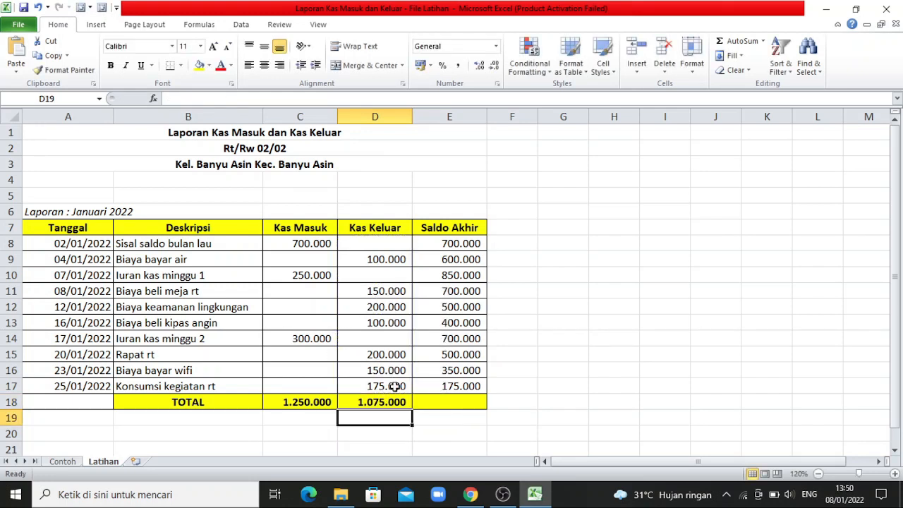
Calculate the final balance in E18 by subtracting total Kas Keluar from total Kas Masuk with =C18-D18.
left_click(456, 402)
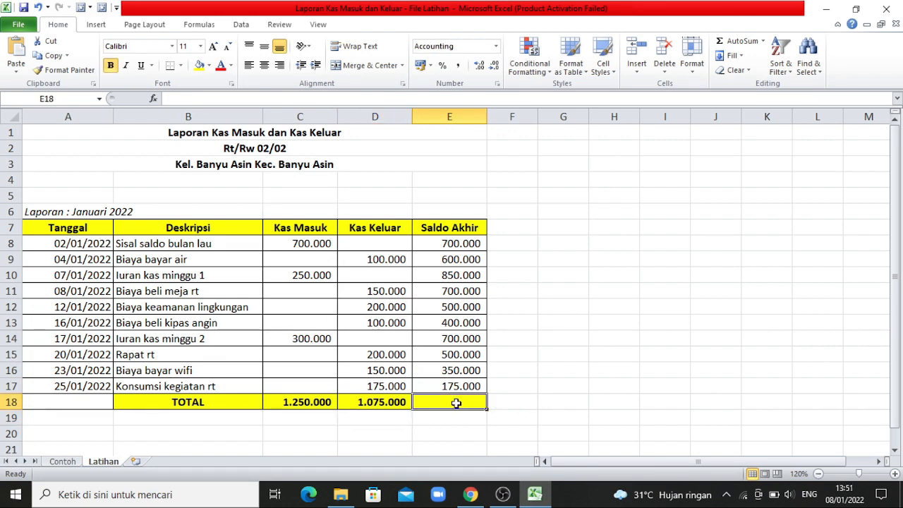
type("=")
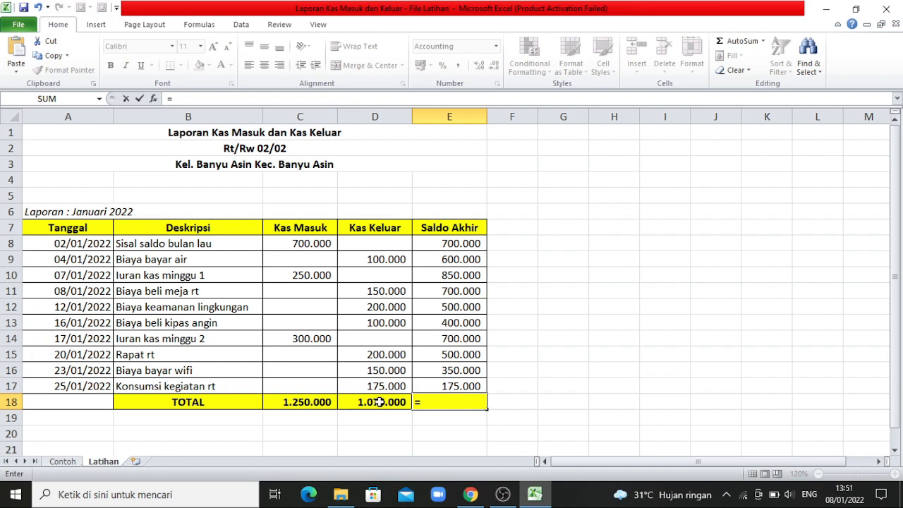
left_click(301, 402)
type("-")
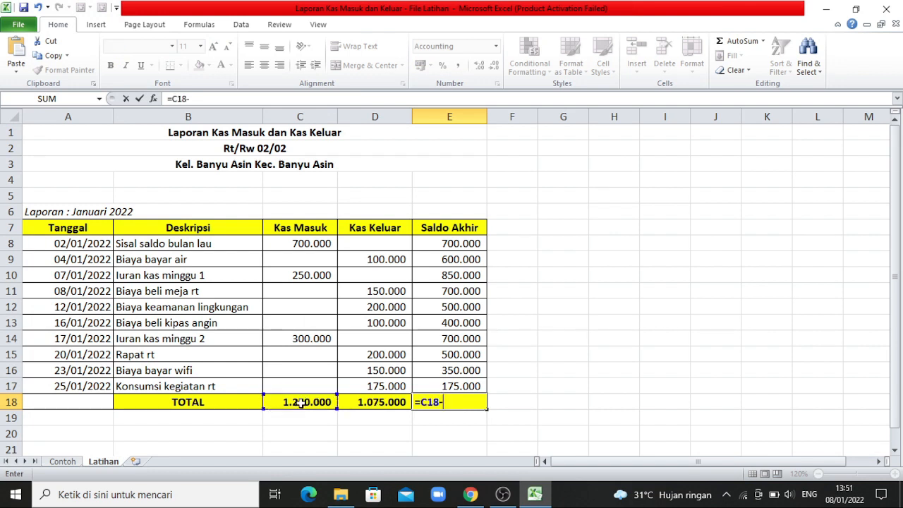
left_click(354, 402)
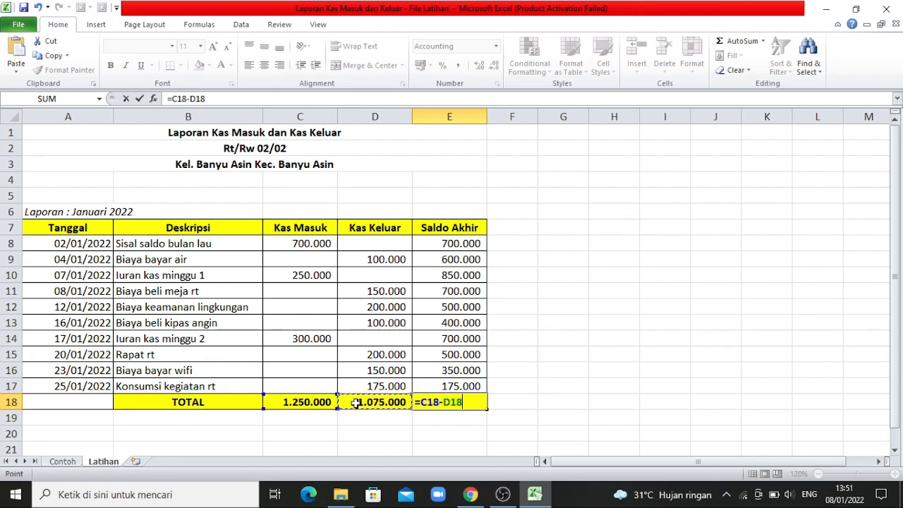
key("Return")
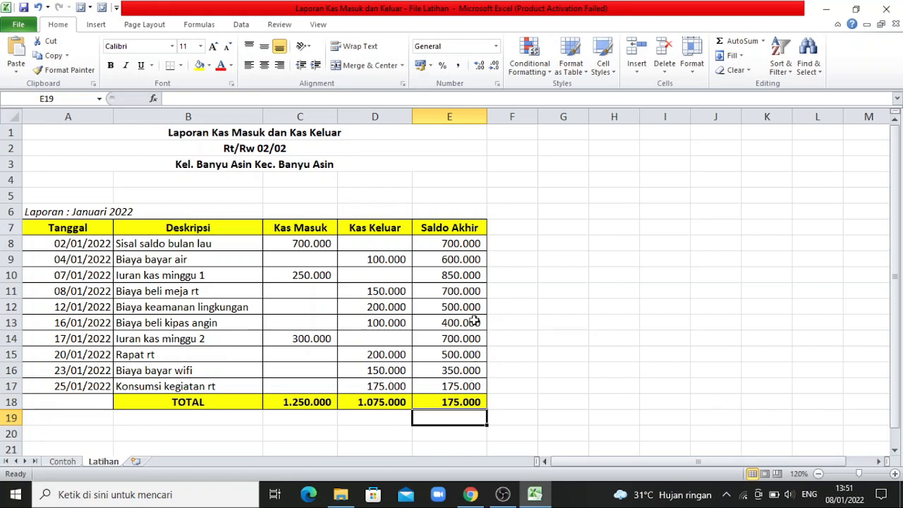
left_click(473, 243)
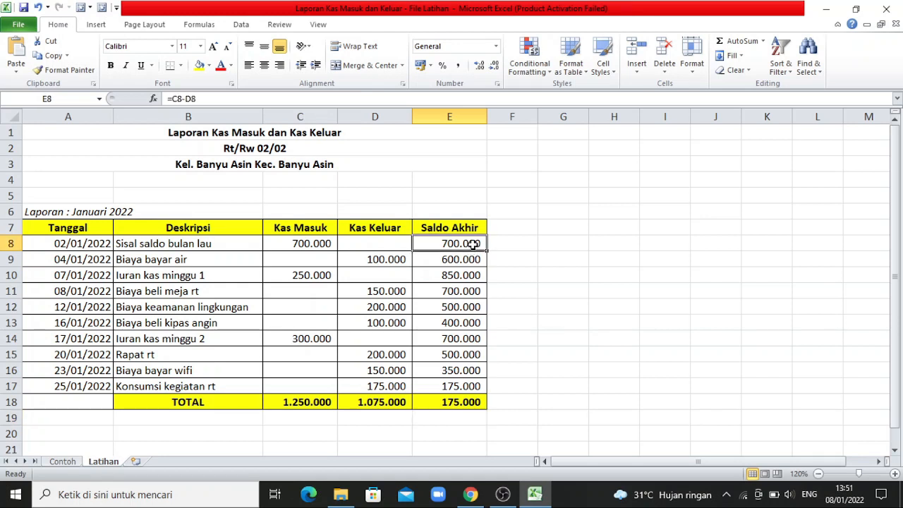
Add a Less Than conditional format to Saldo Akhir cells E8:E18 for values below 200000, using Light Red Fill with Dark Red Text.
left_click_drag(473, 243, 466, 399)
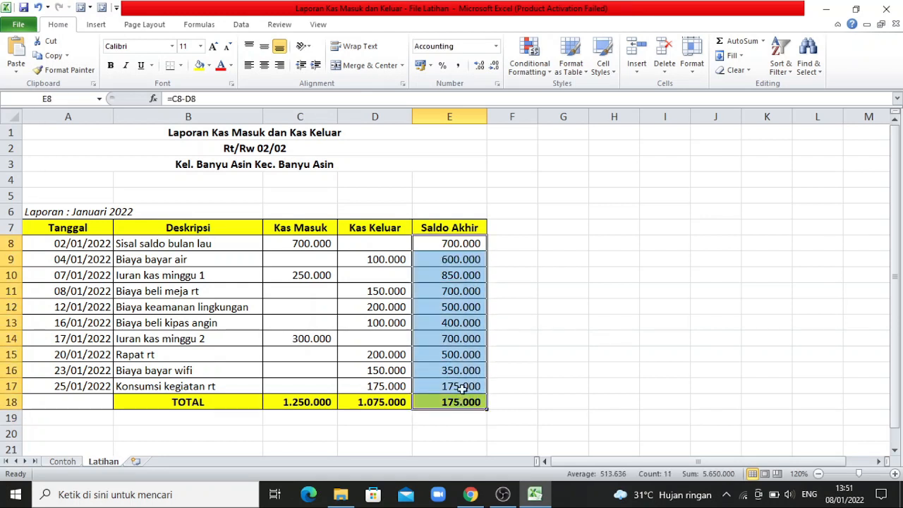
left_click(540, 72)
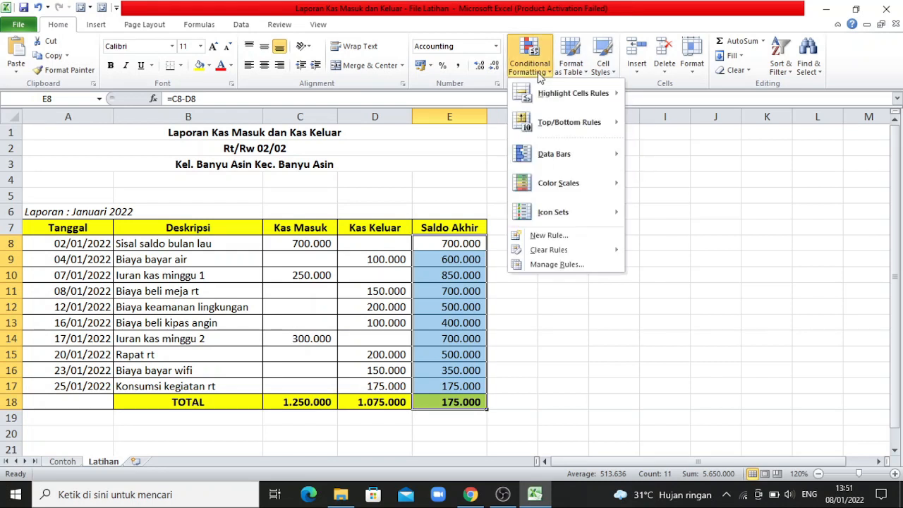
mouse_move(556, 100)
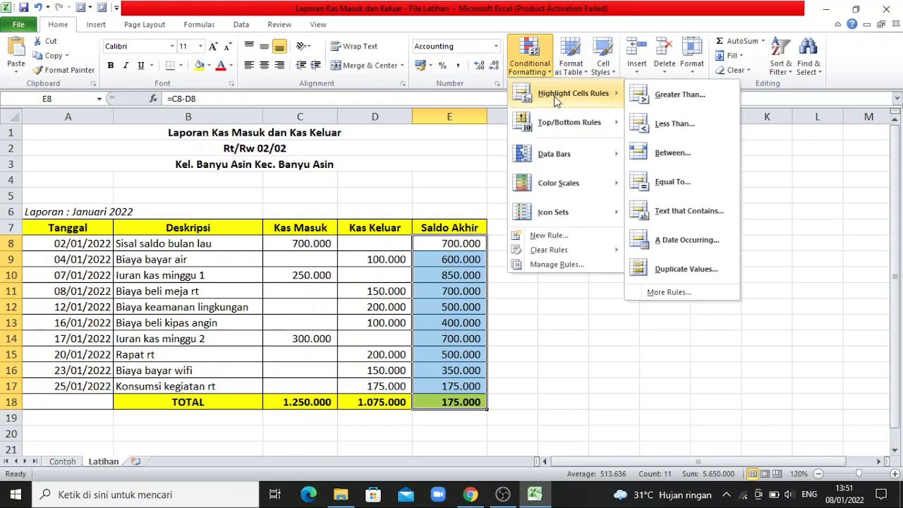
left_click(676, 126)
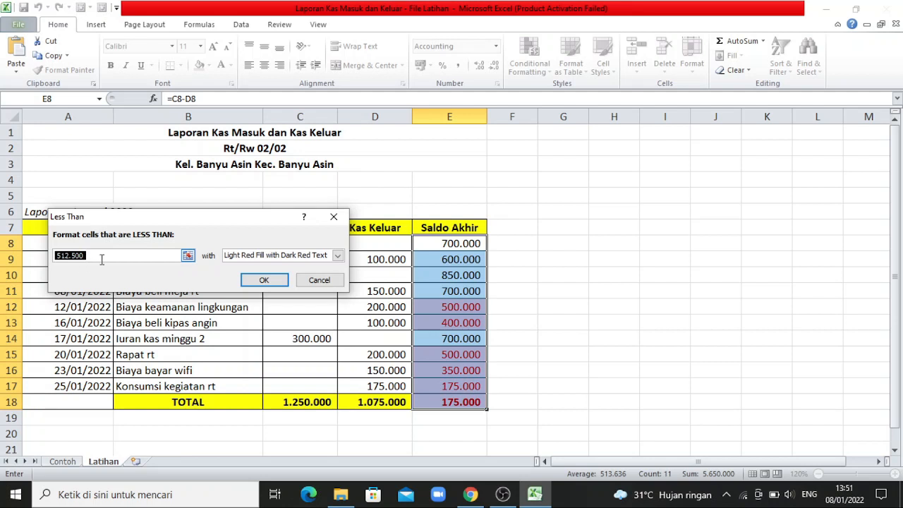
type("200")
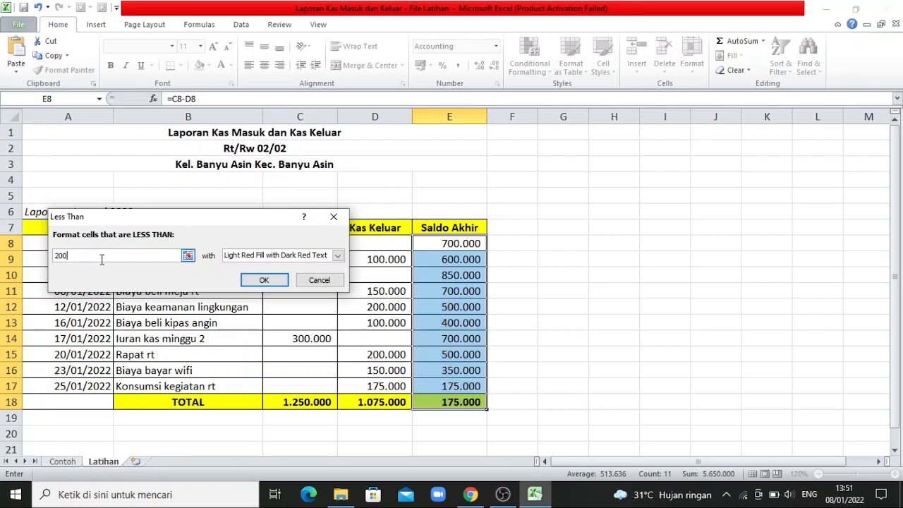
type("000")
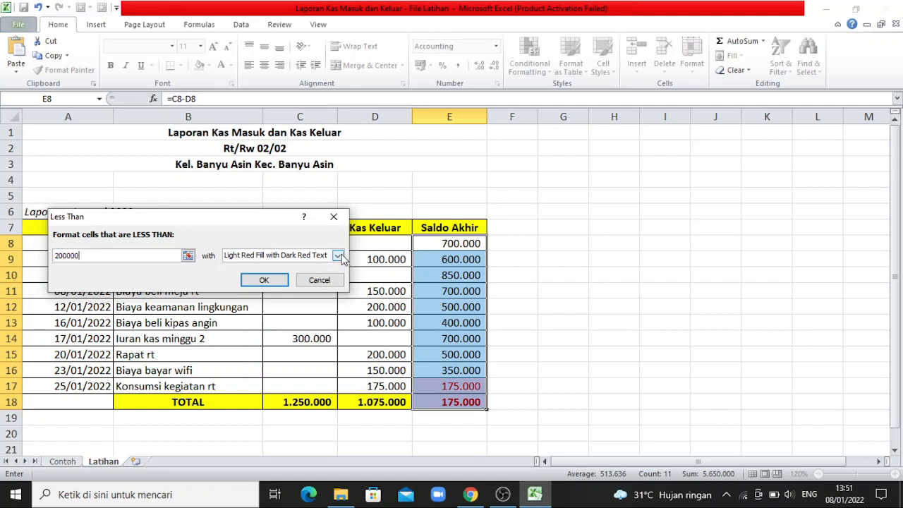
left_click(338, 256)
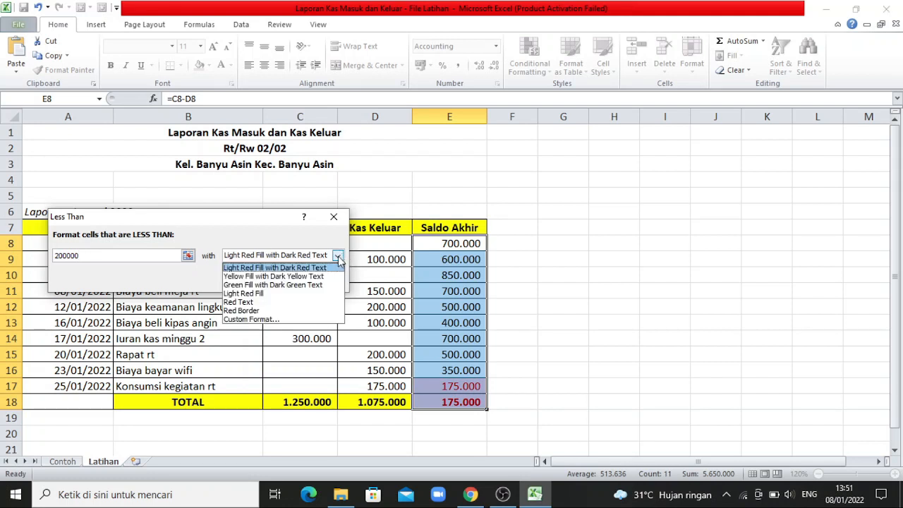
left_click(276, 285)
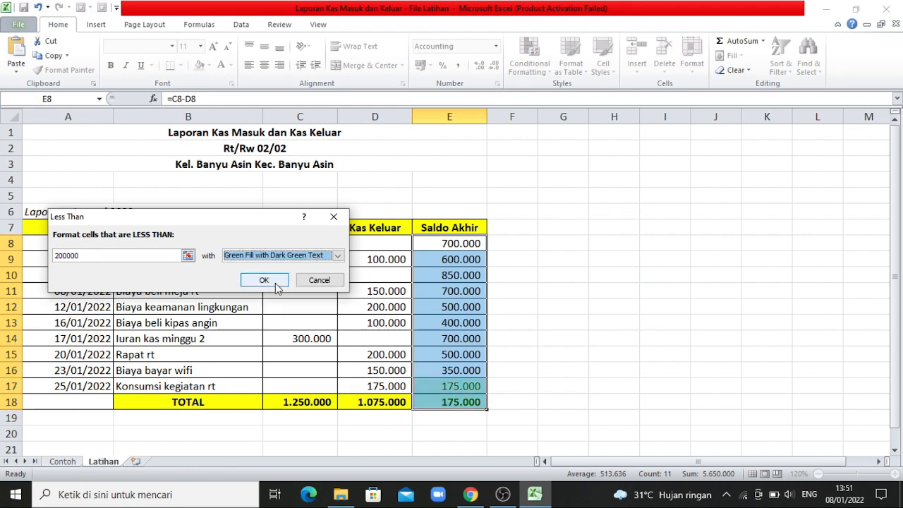
left_click(336, 258)
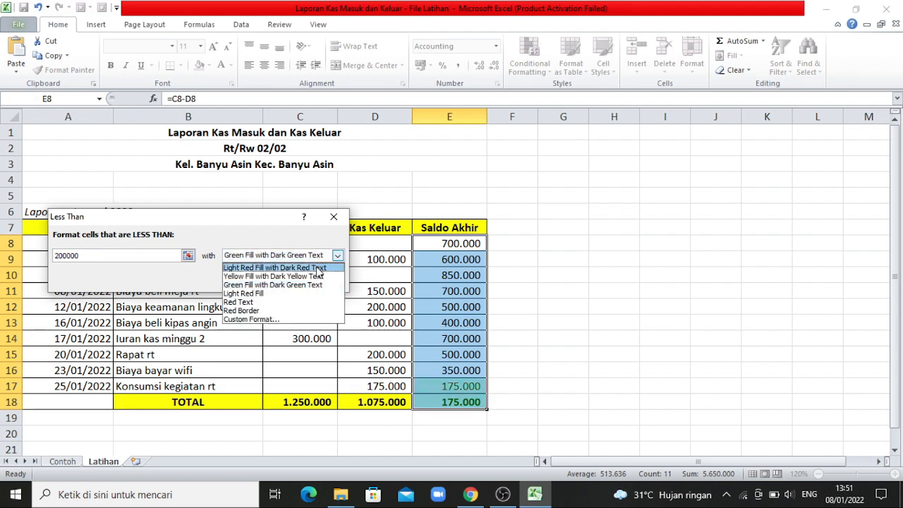
left_click(318, 269)
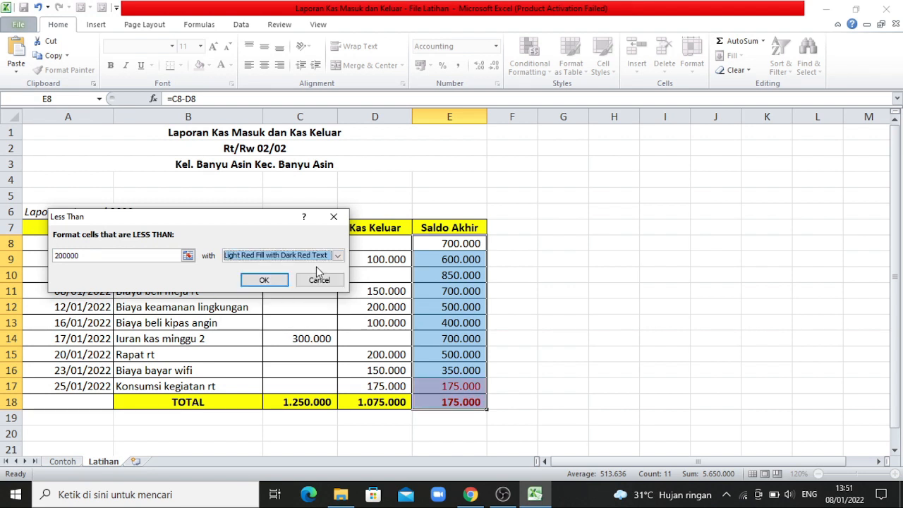
left_click(280, 283)
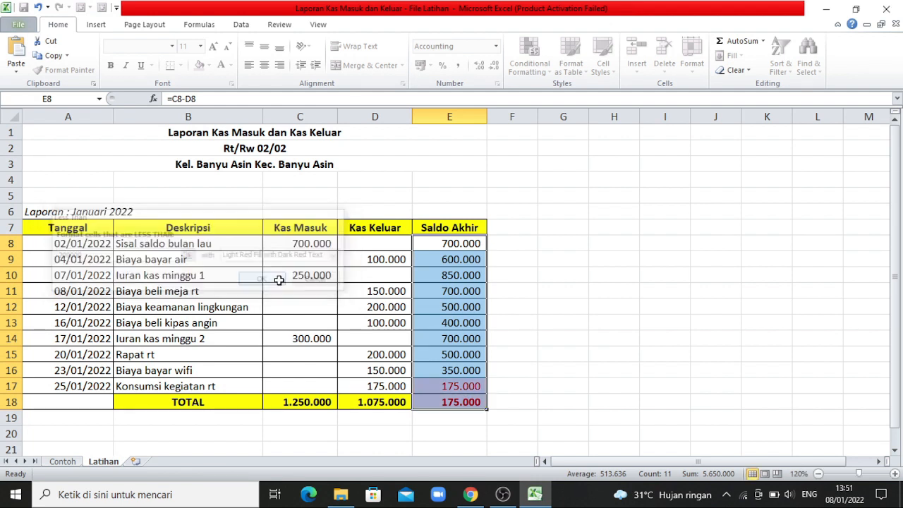
left_click(563, 366)
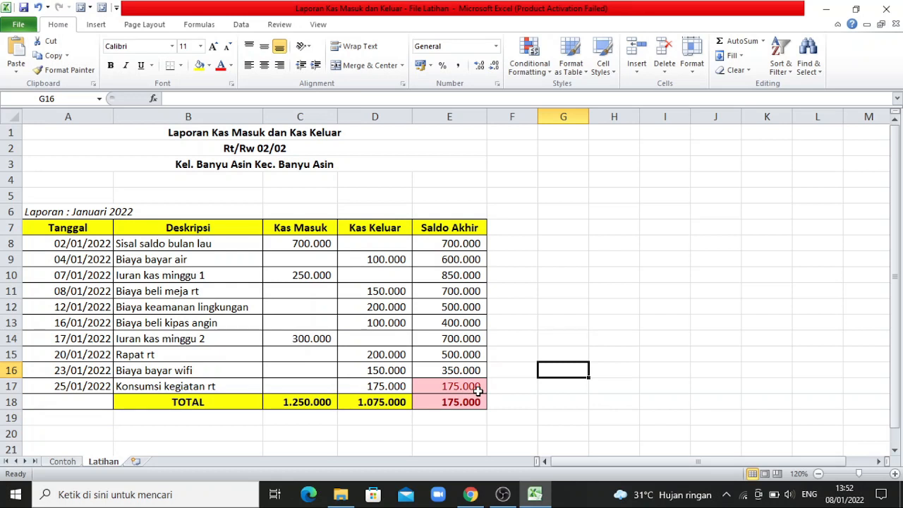
left_click(528, 403)
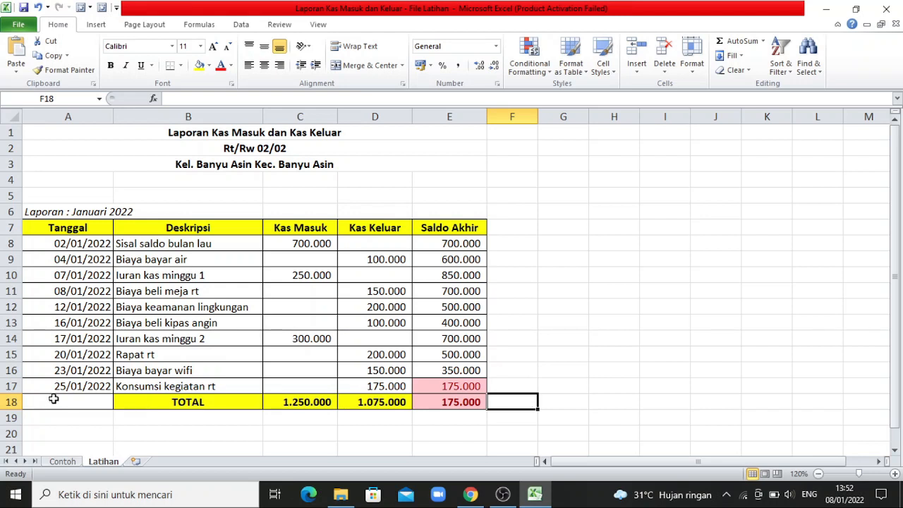
Insert three blank rows above the TOTAL row, at rows 18 to 20.
left_click(10, 401)
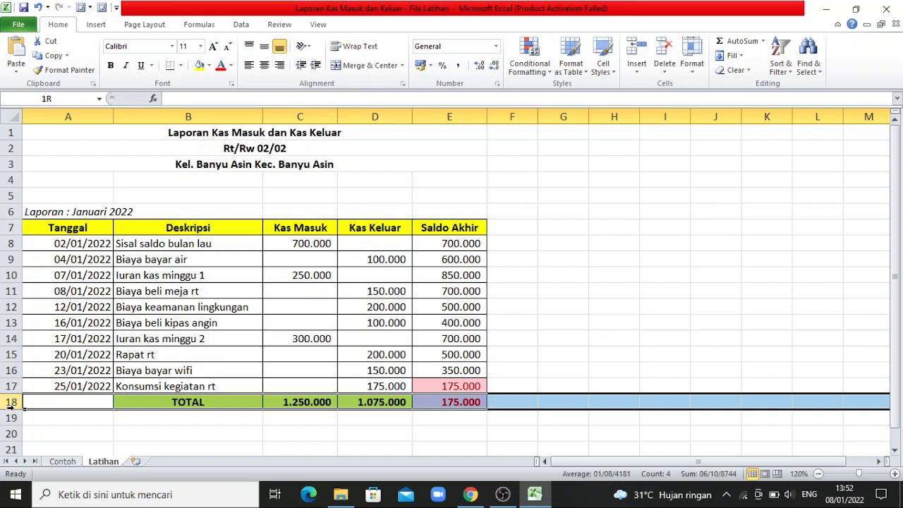
left_click_drag(9, 408, 10, 438)
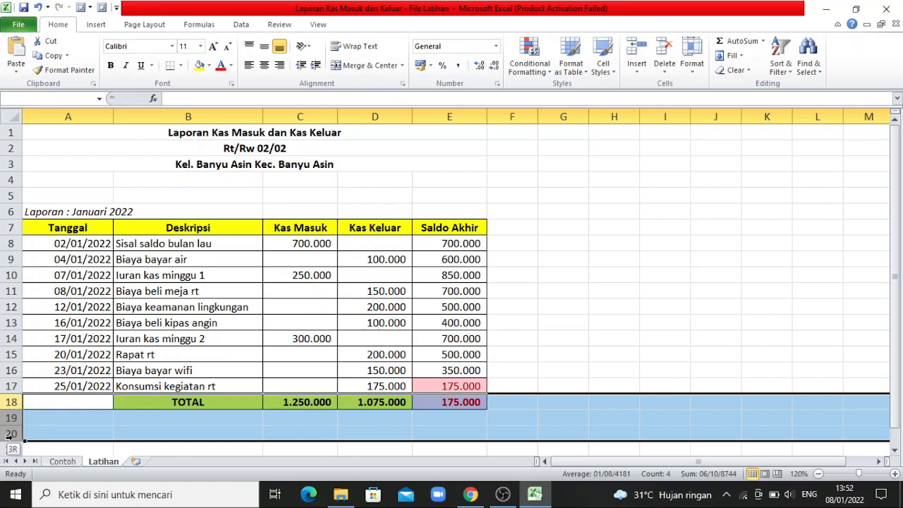
left_click_drag(10, 435, 11, 433)
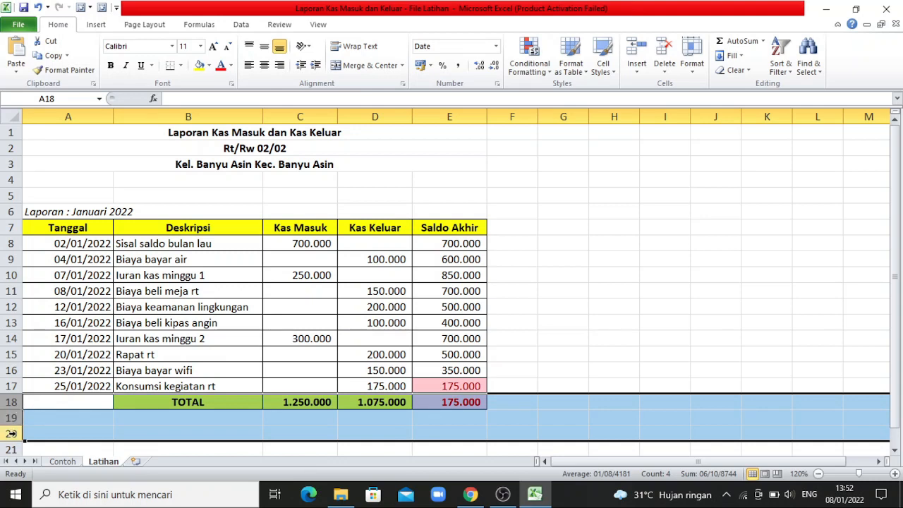
right_click(11, 433)
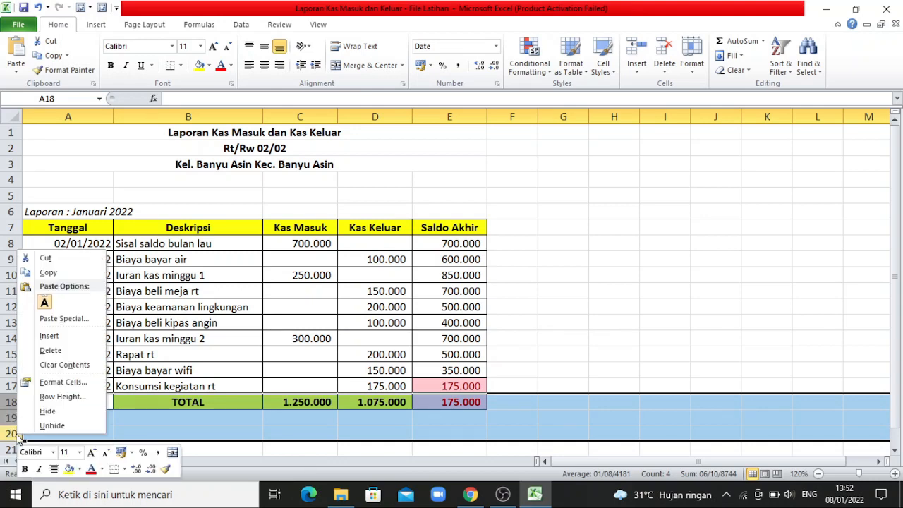
left_click(49, 337)
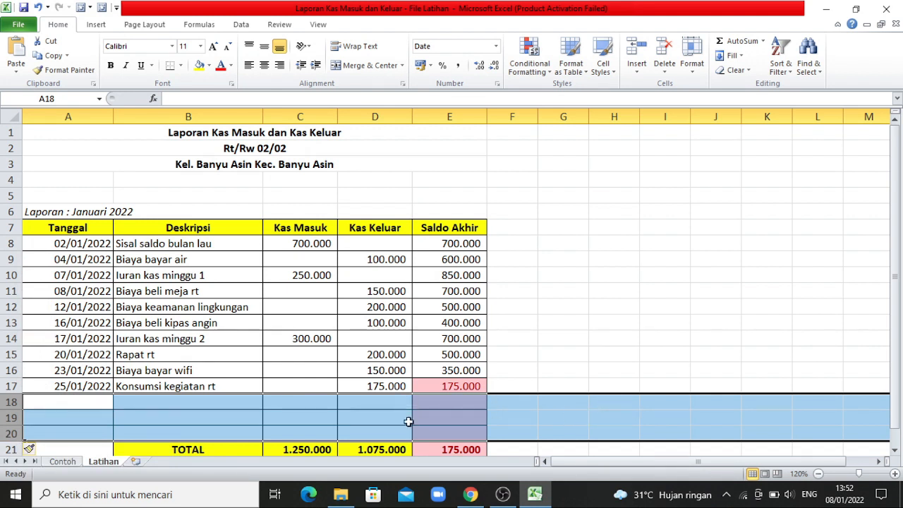
left_click(688, 342)
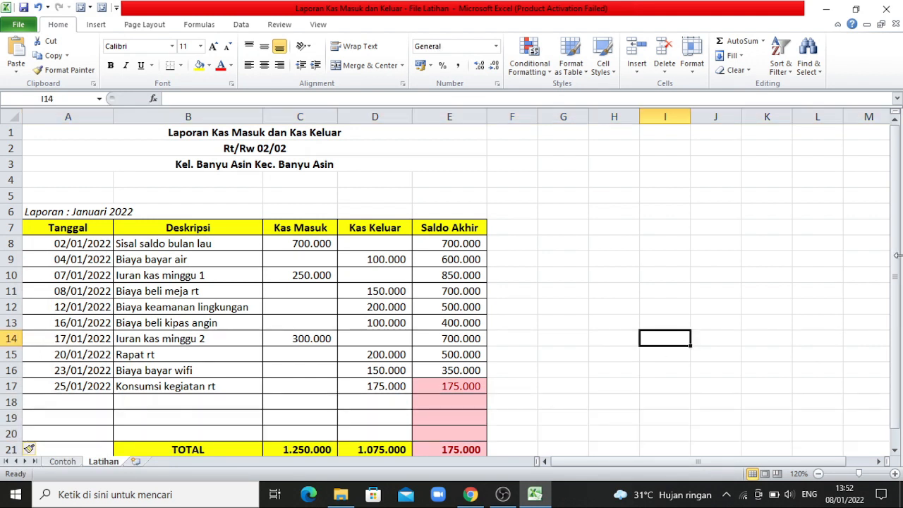
left_click_drag(899, 261, 897, 310)
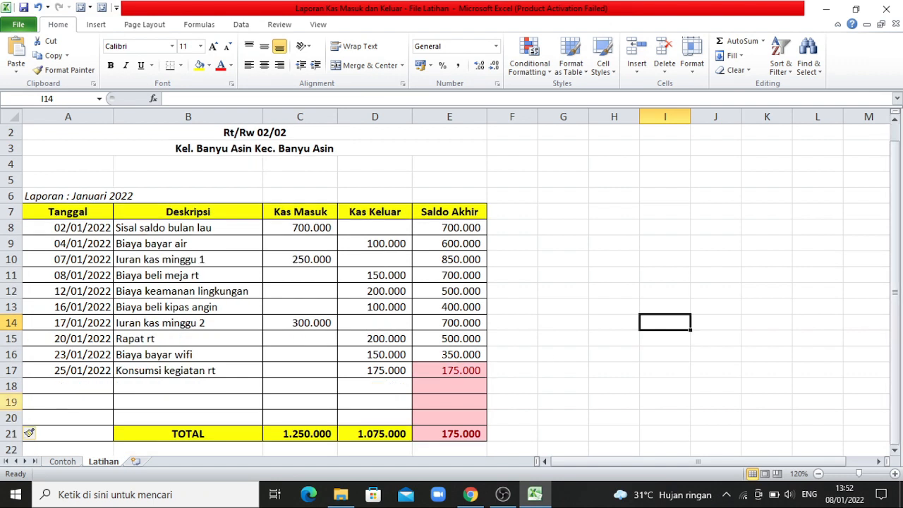
Enter the date 26/01 in A18, the first new row below the RT activity's consumption entry.
left_click(80, 387)
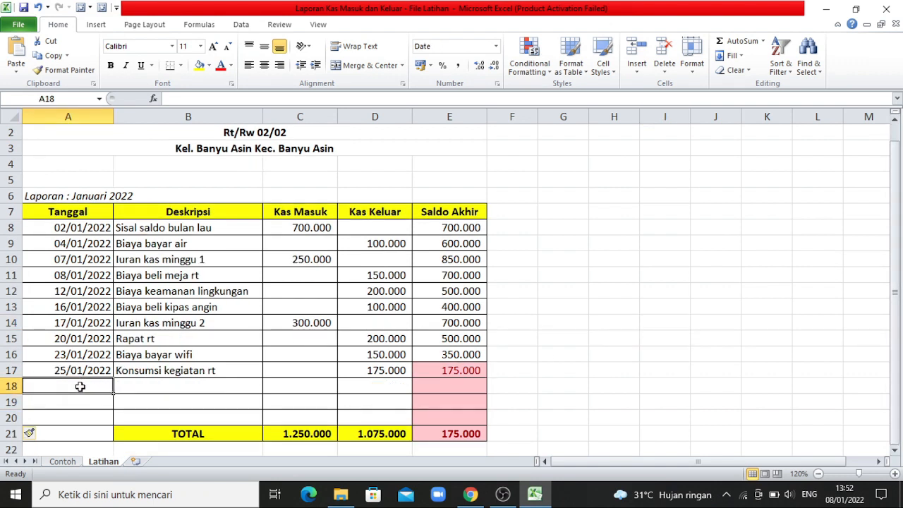
type("16")
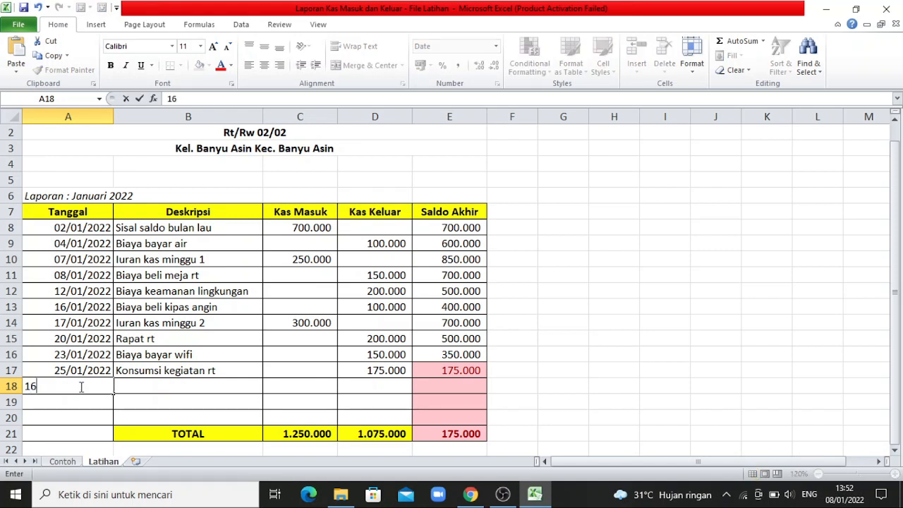
key("BackSpace")
key("BackSpace")
type("26/01")
key("Return")
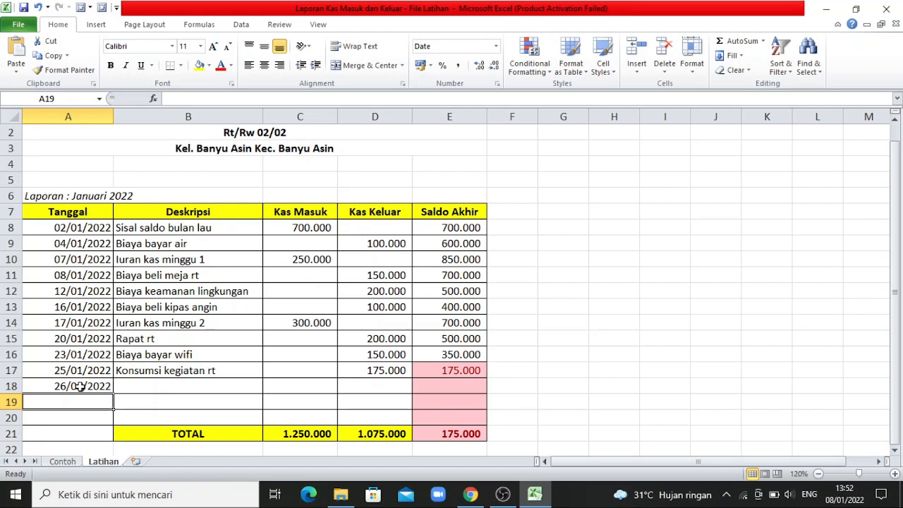
Enter the description "Iuran kas minggu 3" in B18.
left_click(143, 381)
type("Iuran kas")
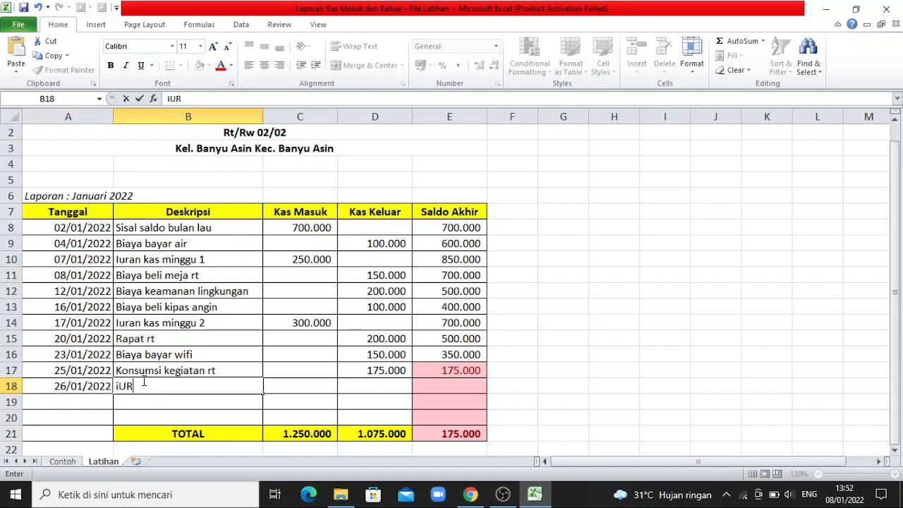
type(" ming")
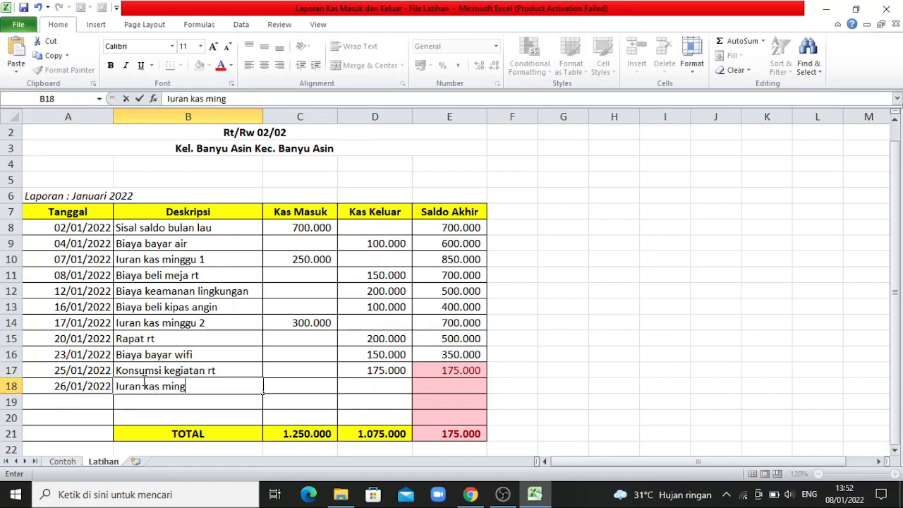
type("gu 3")
key("Return")
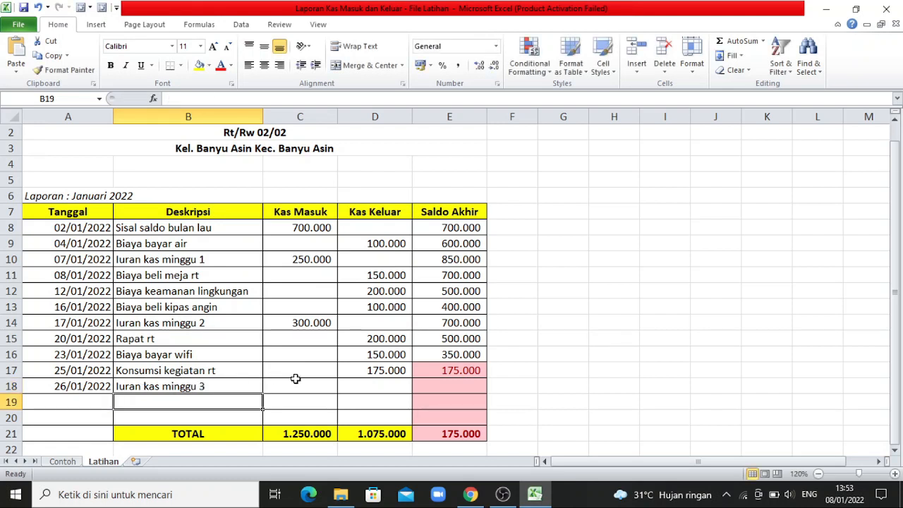
Record 200.000 as Kas Masuk in C18 for the third week's cash dues.
left_click(296, 386)
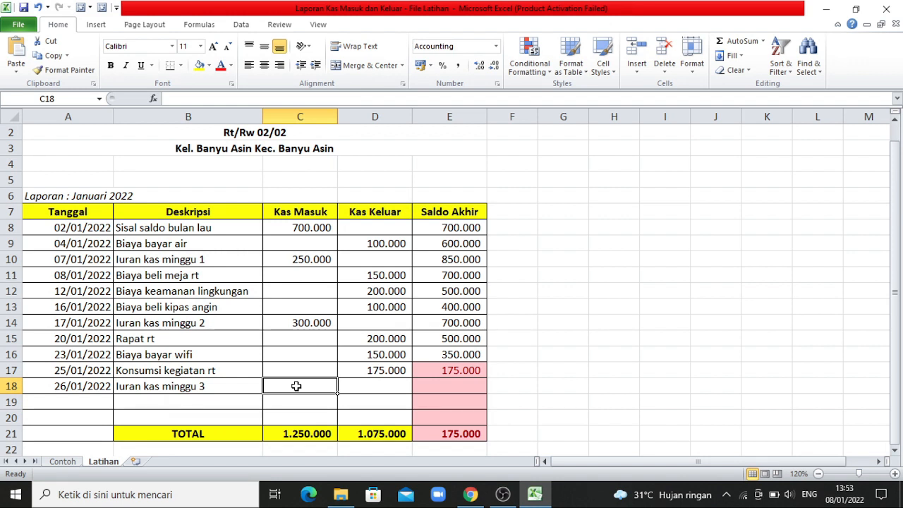
type("200")
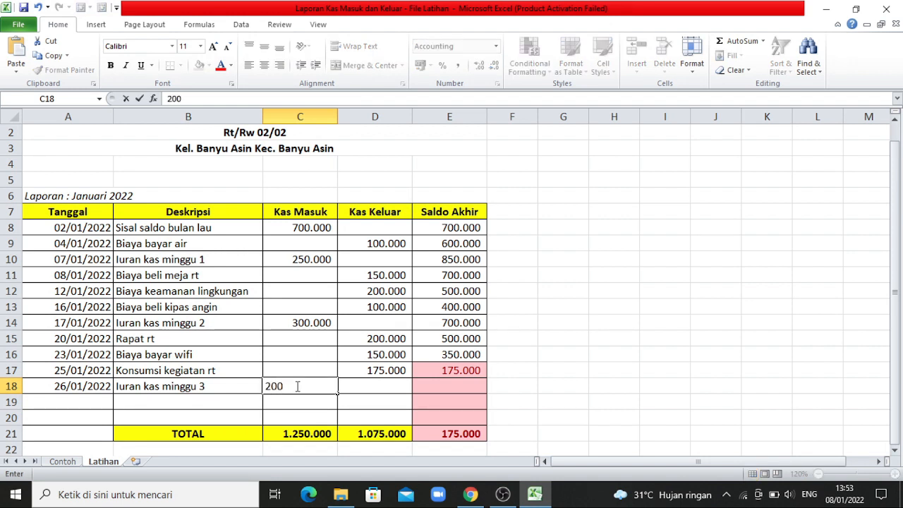
type(".000")
key("Return")
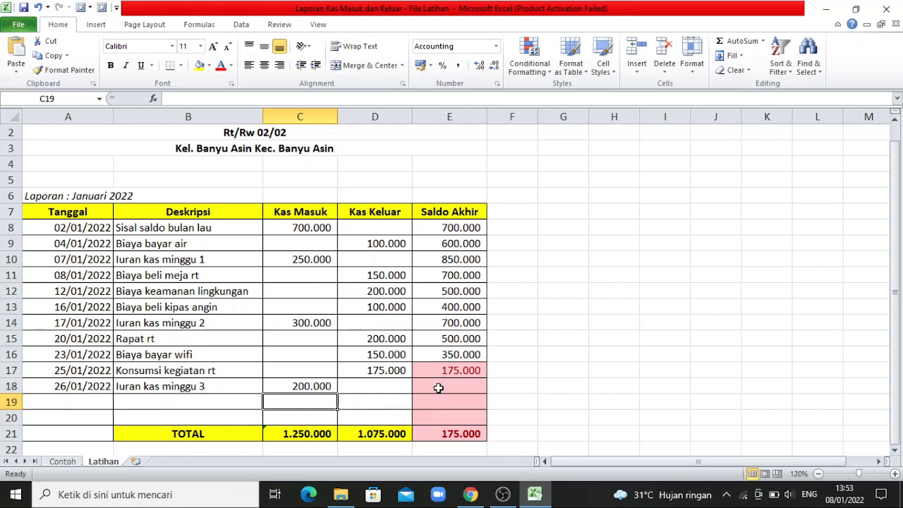
Copy the running-balance formula from E17 down through E20 to cover the inserted rows.
left_click(438, 387)
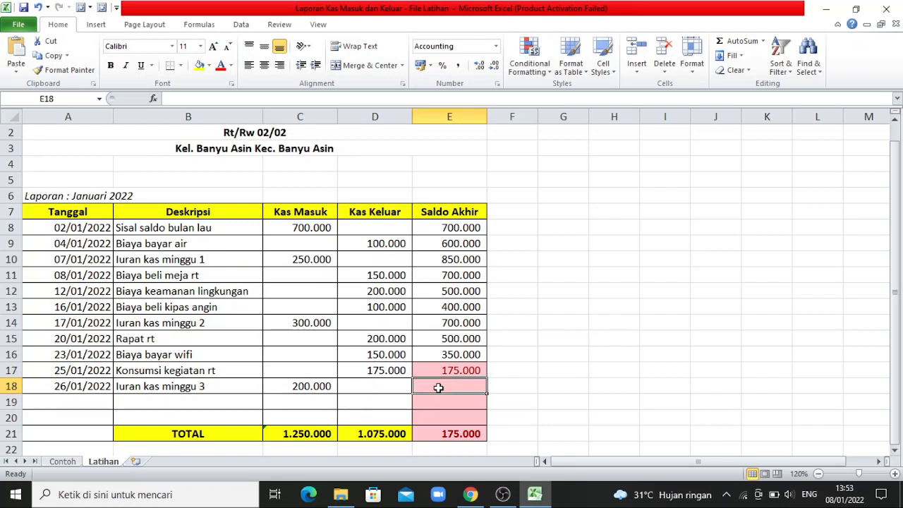
left_click(459, 371)
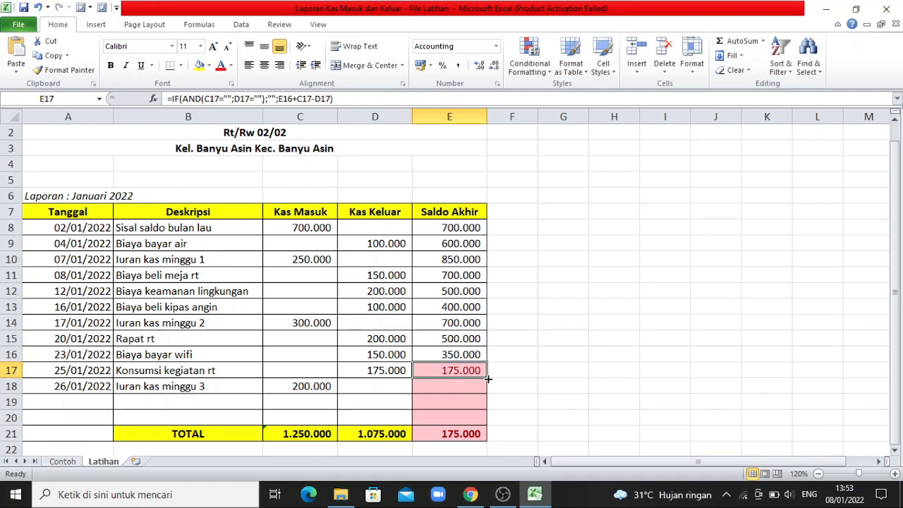
left_click_drag(487, 379, 482, 421)
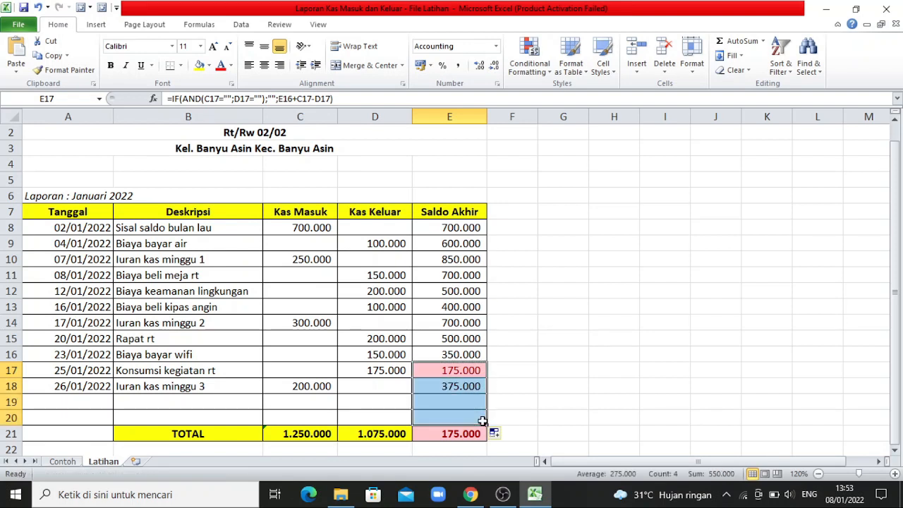
left_click(509, 396)
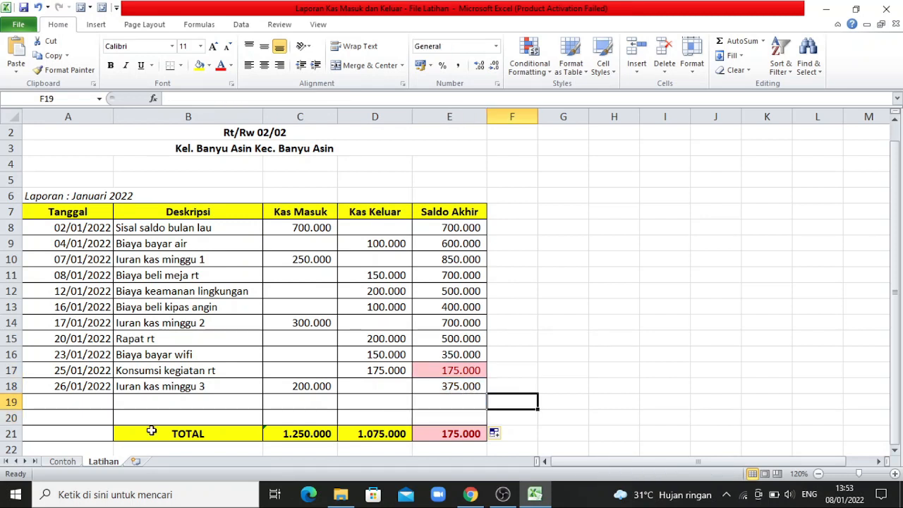
Enter the date 27/01 in A19, below the third week's cash dues entry.
left_click(76, 402)
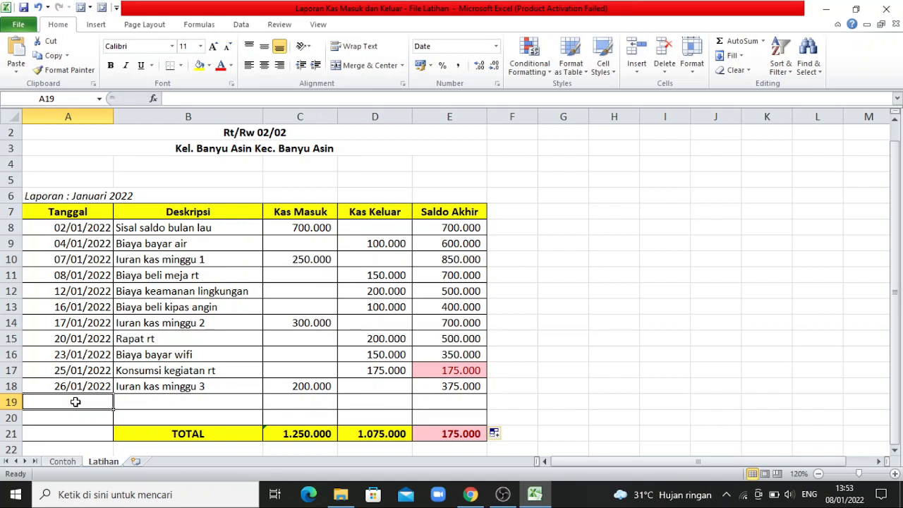
type("27/01")
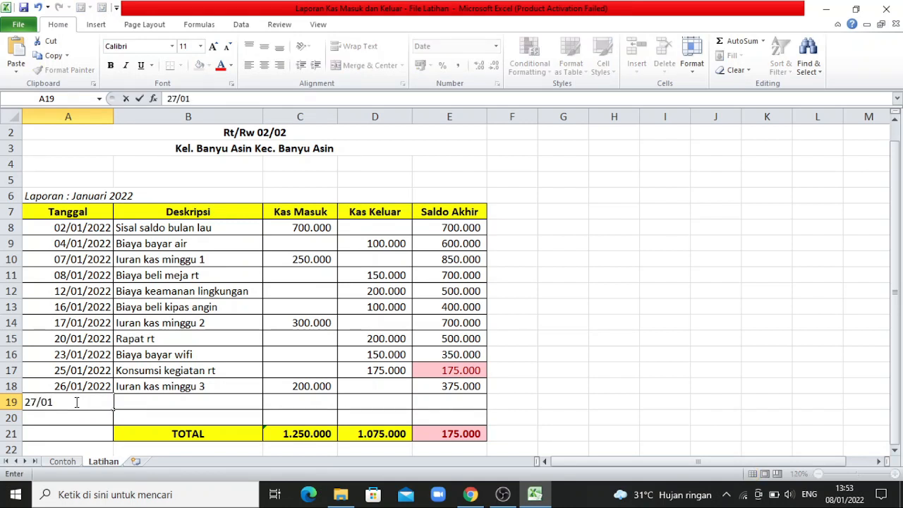
key("Return")
Enter the description "Biaya bayar kebersihan" in B19.
left_click(121, 400)
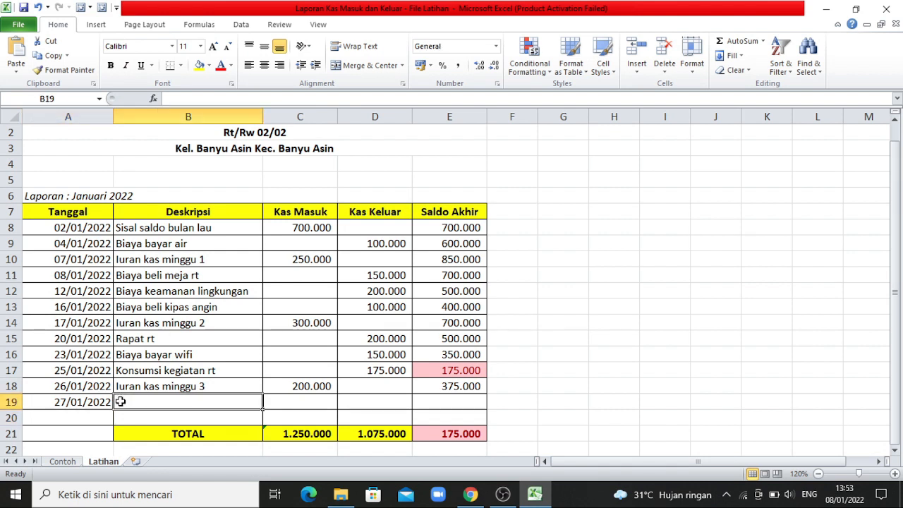
type("Biaya ")
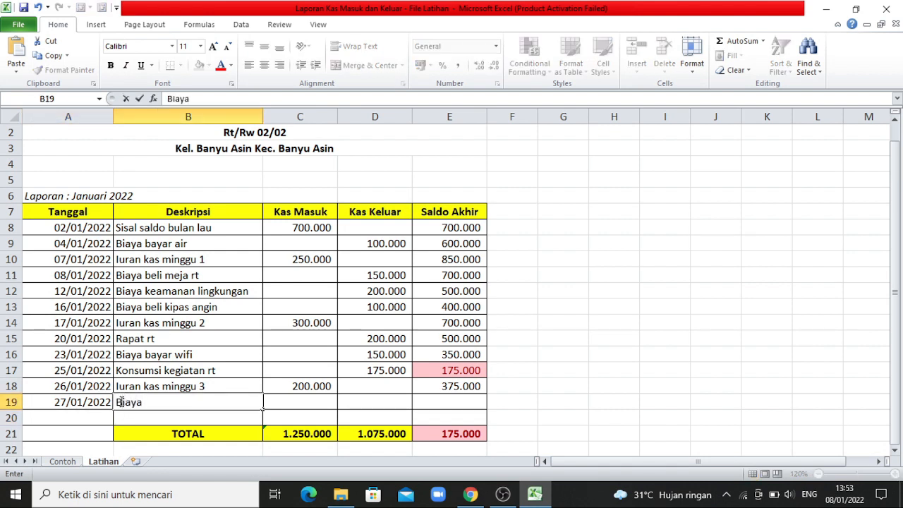
type("k")
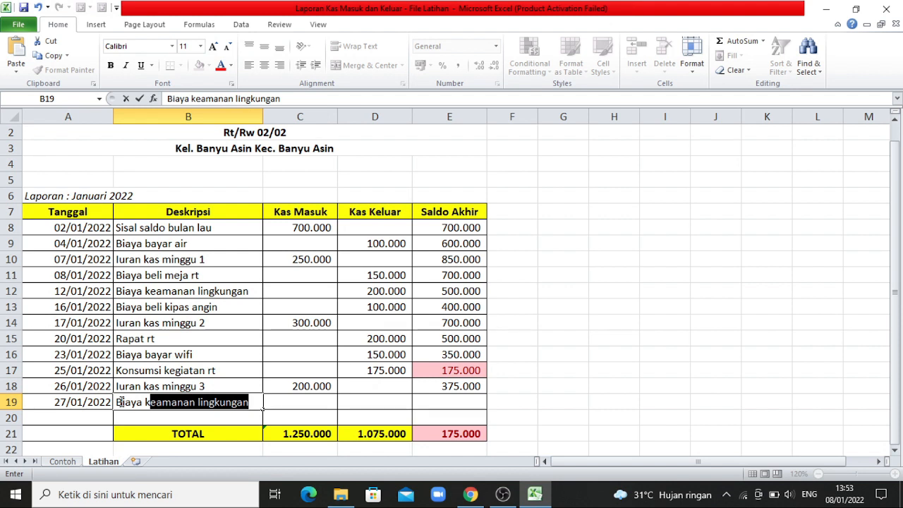
key("BackSpace")
key("BackSpace")
type("bayar ")
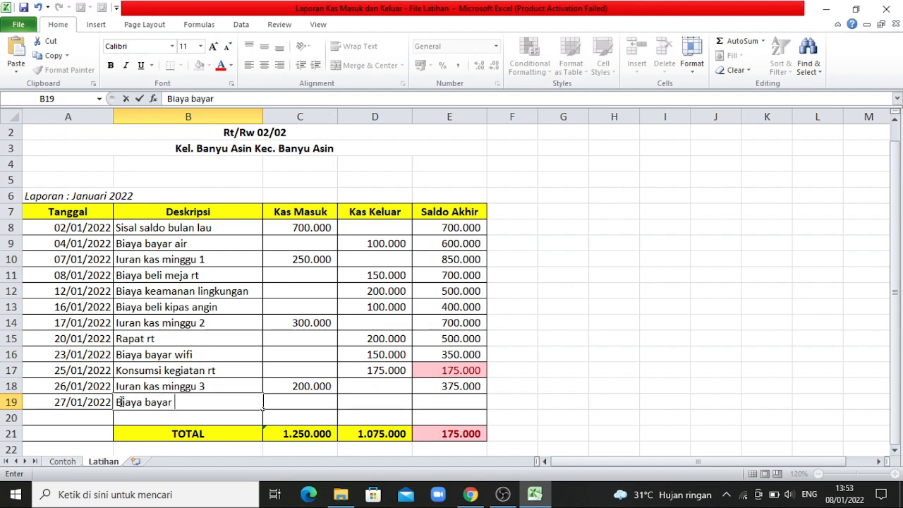
type("kebersihan")
key("Return")
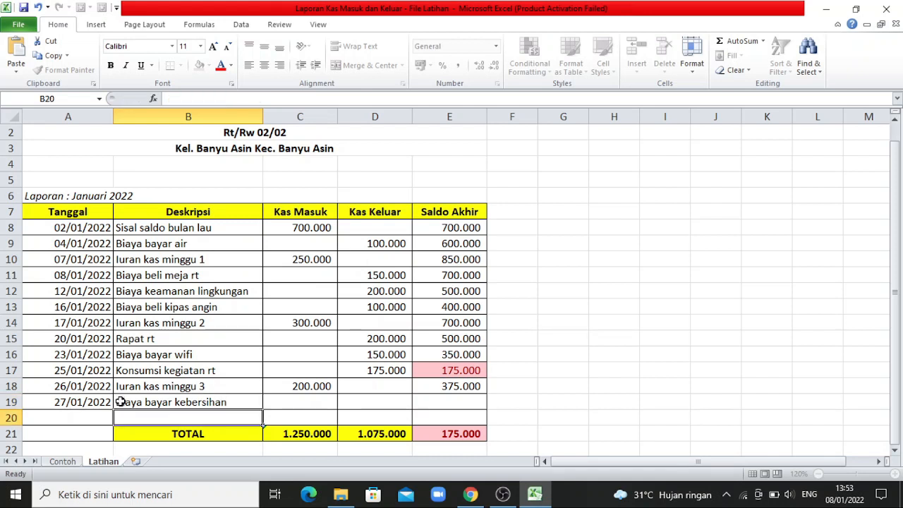
Record 100.000 as Kas Keluar in D19 for the cleaning fee.
left_click(381, 402)
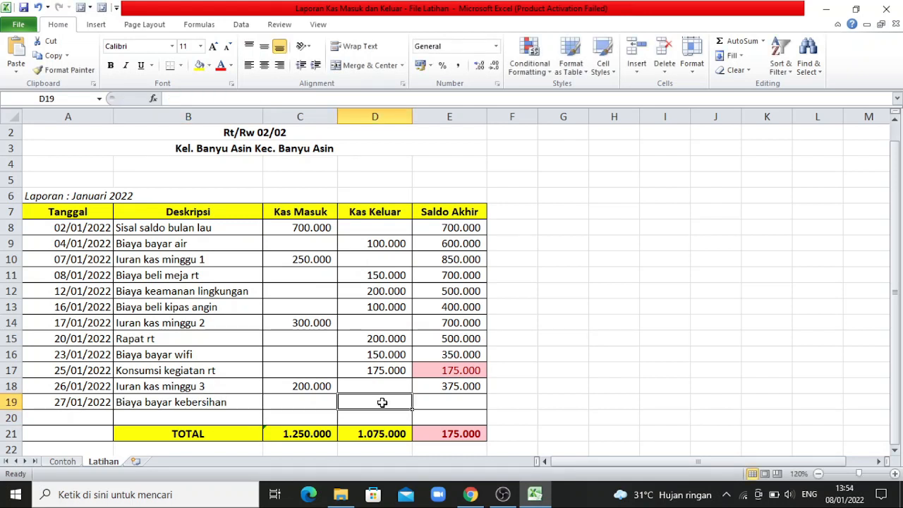
type("100.")
type("00000")
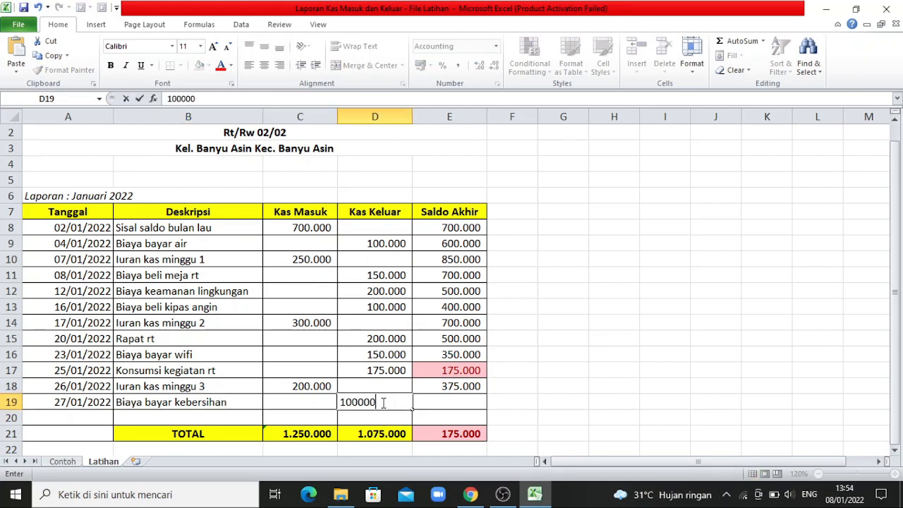
key("Return")
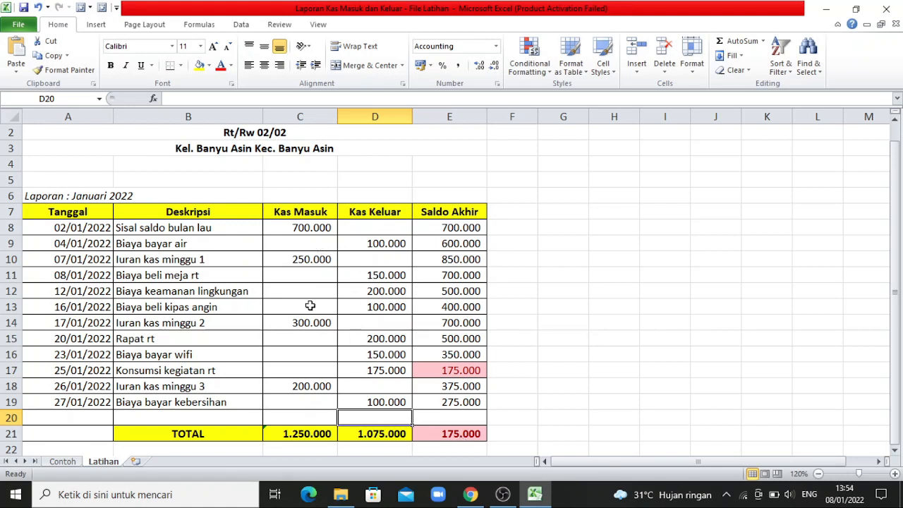
Replace the Kas Masuk total in C21 with a SUM formula over C8:C20 that includes the inserted rows.
left_click(303, 436)
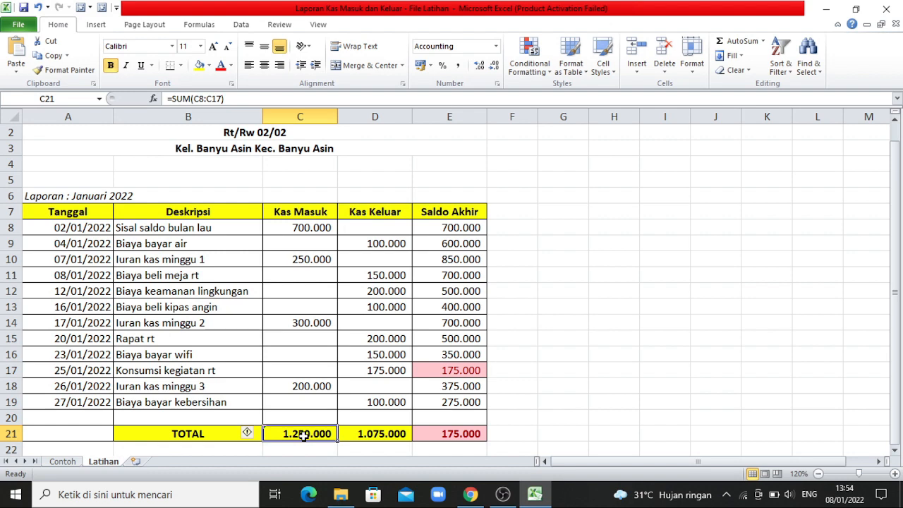
type("=Su")
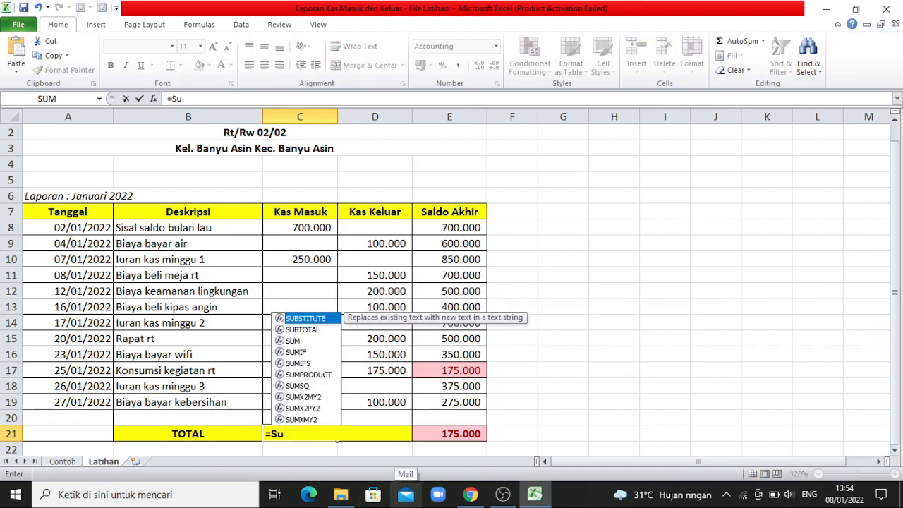
key("BackSpace")
type("I")
key("BackSpace")
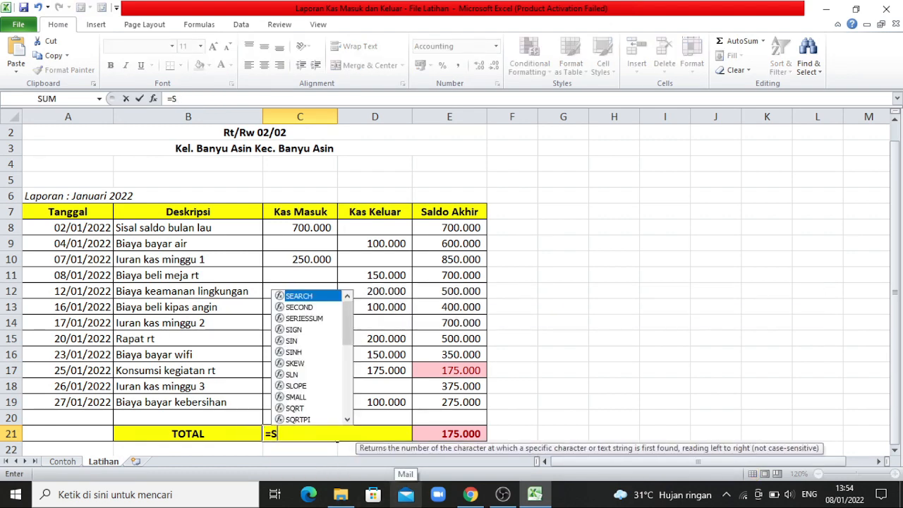
type("UM(")
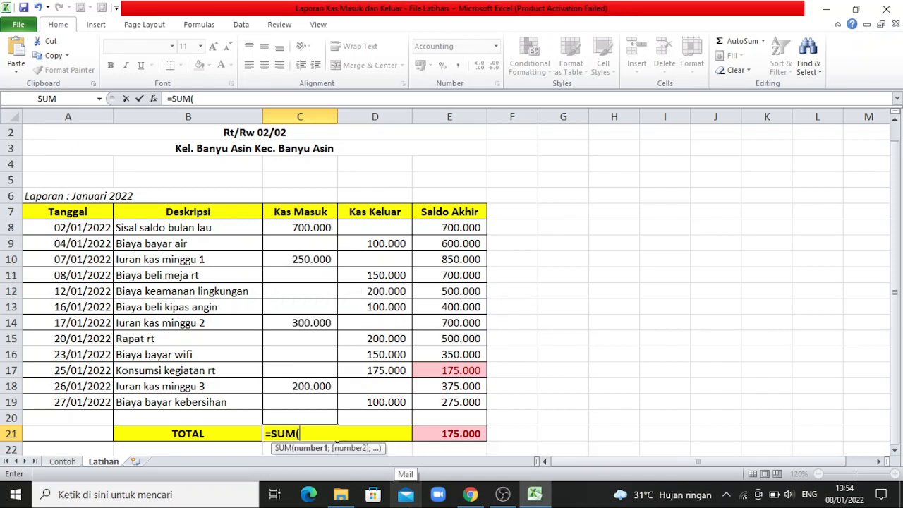
left_click_drag(301, 227, 303, 414)
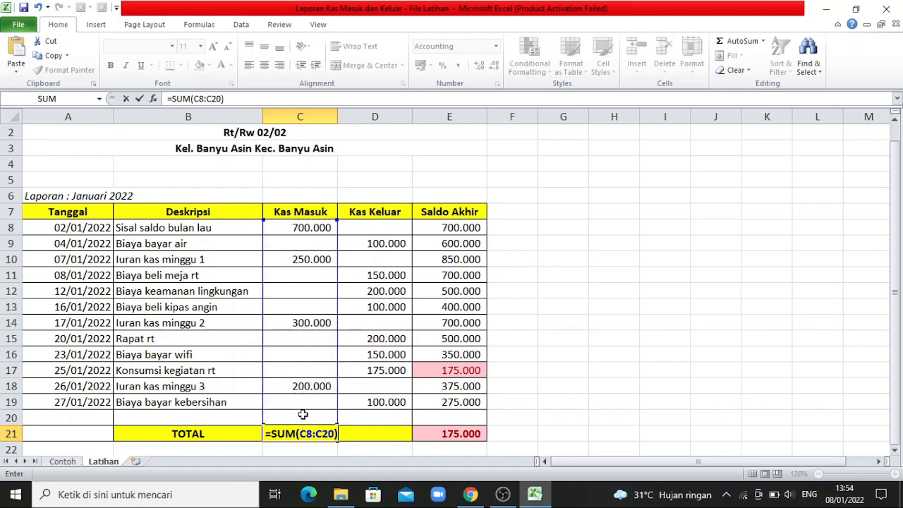
key("Return")
Replace the Kas Keluar total in D21 with a SUM formula over D8:D20.
left_click(357, 418)
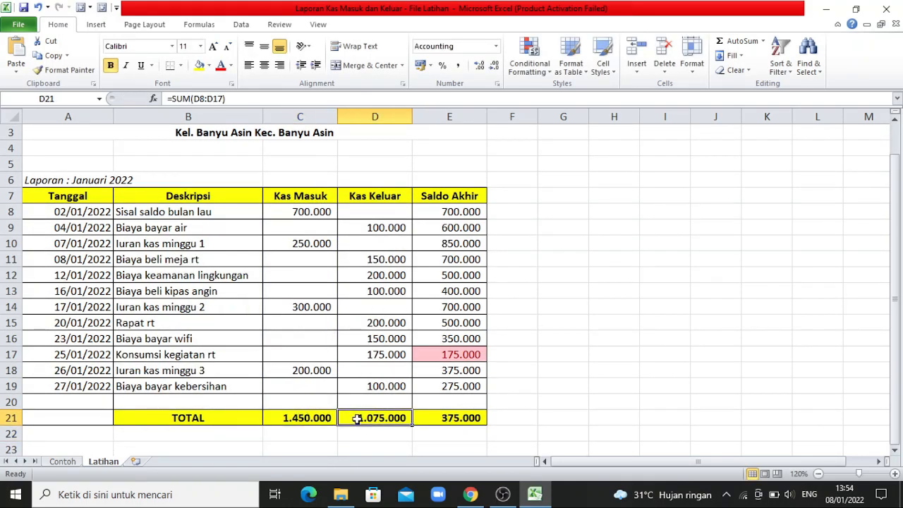
type("=")
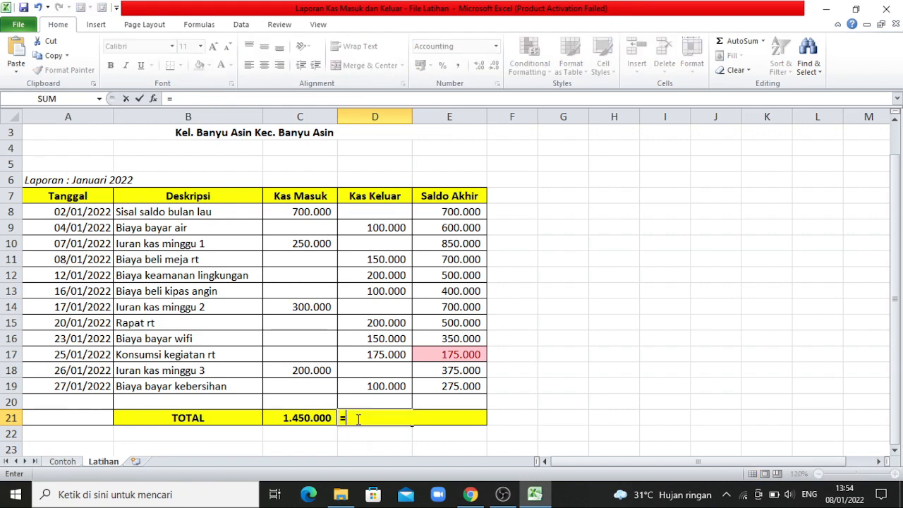
type("SUM(")
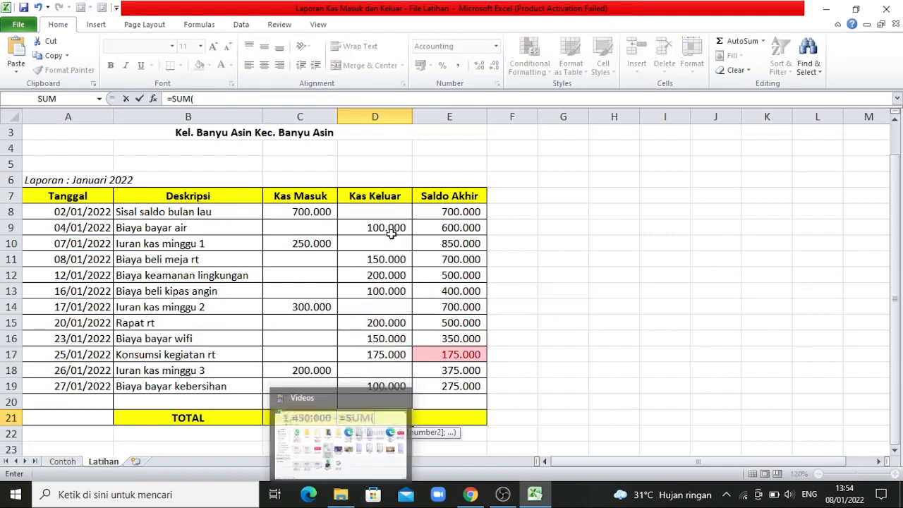
left_click(383, 211)
left_click_drag(383, 210, 372, 400)
key("Return")
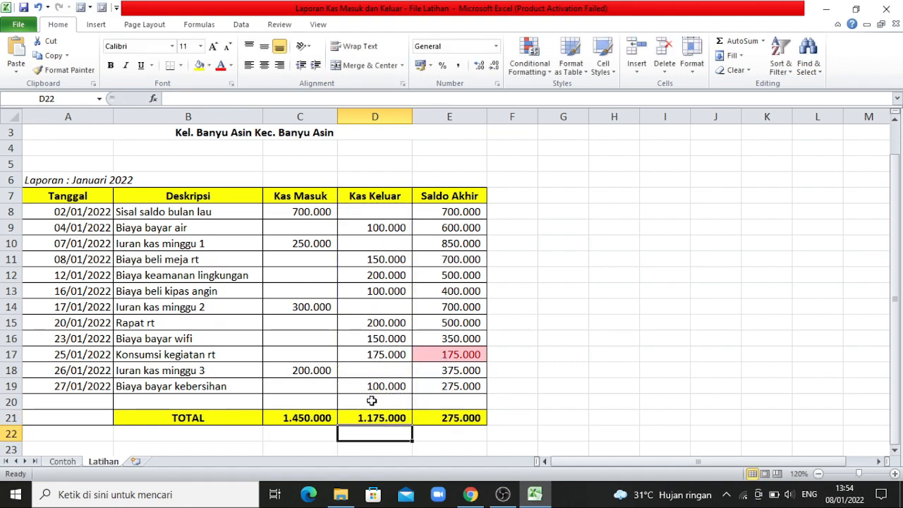